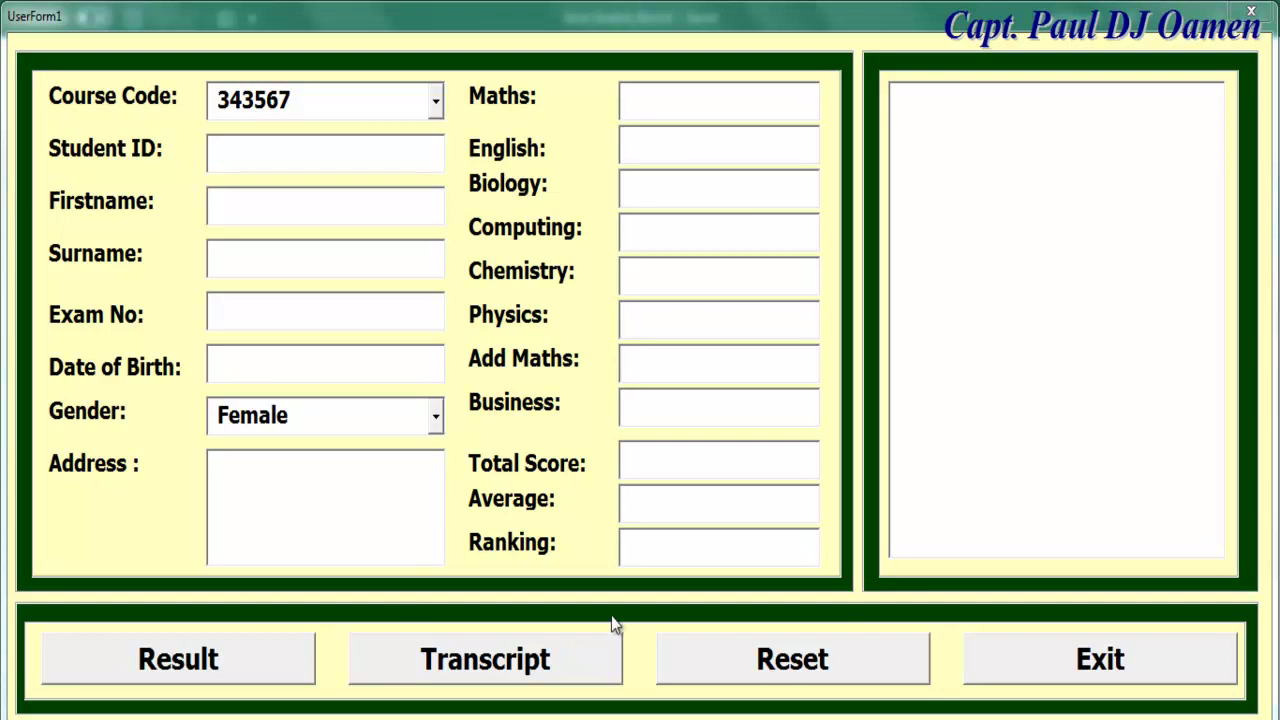
# Step: Press Result on the running student form, then exit it and confirm Yes
pyautogui.click(223, 677)
pyautogui.click(988, 664)
pyautogui.click(654, 493)
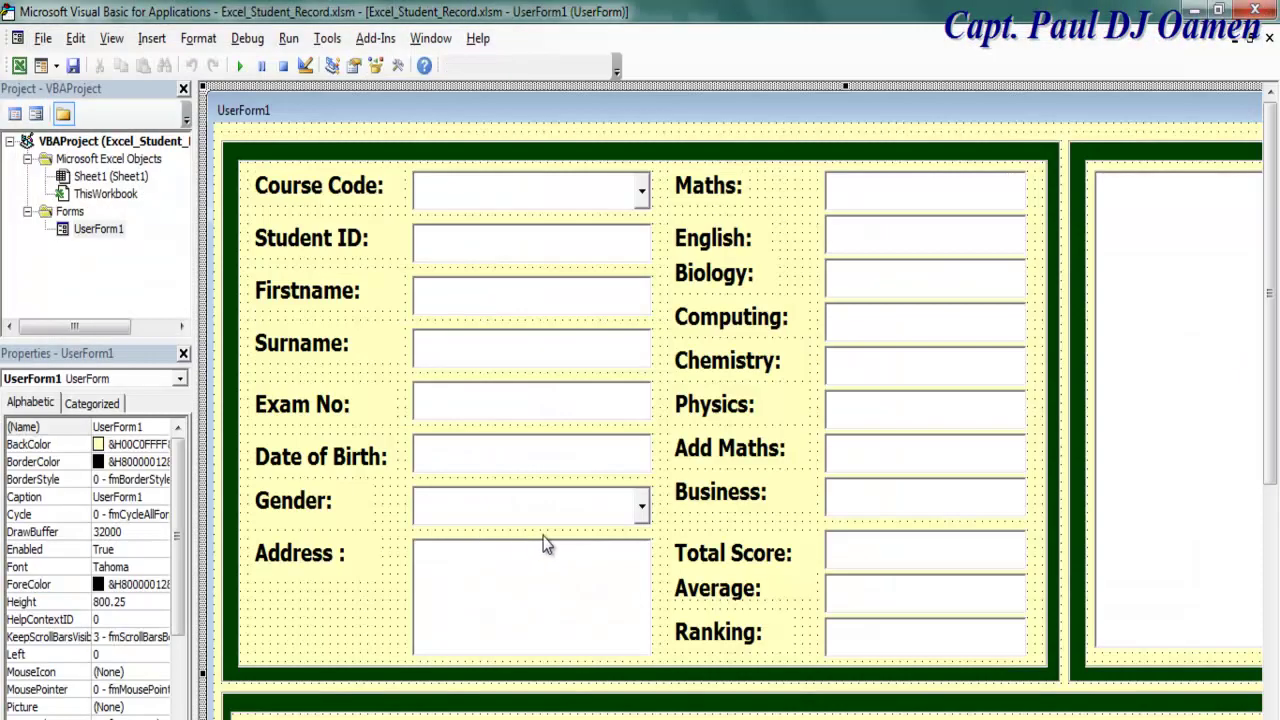
# Step: Scroll the form design down and select the Result button
pyautogui.moveTo(1271, 294); pyautogui.dragTo(1271, 372)
pyautogui.click(433, 605)
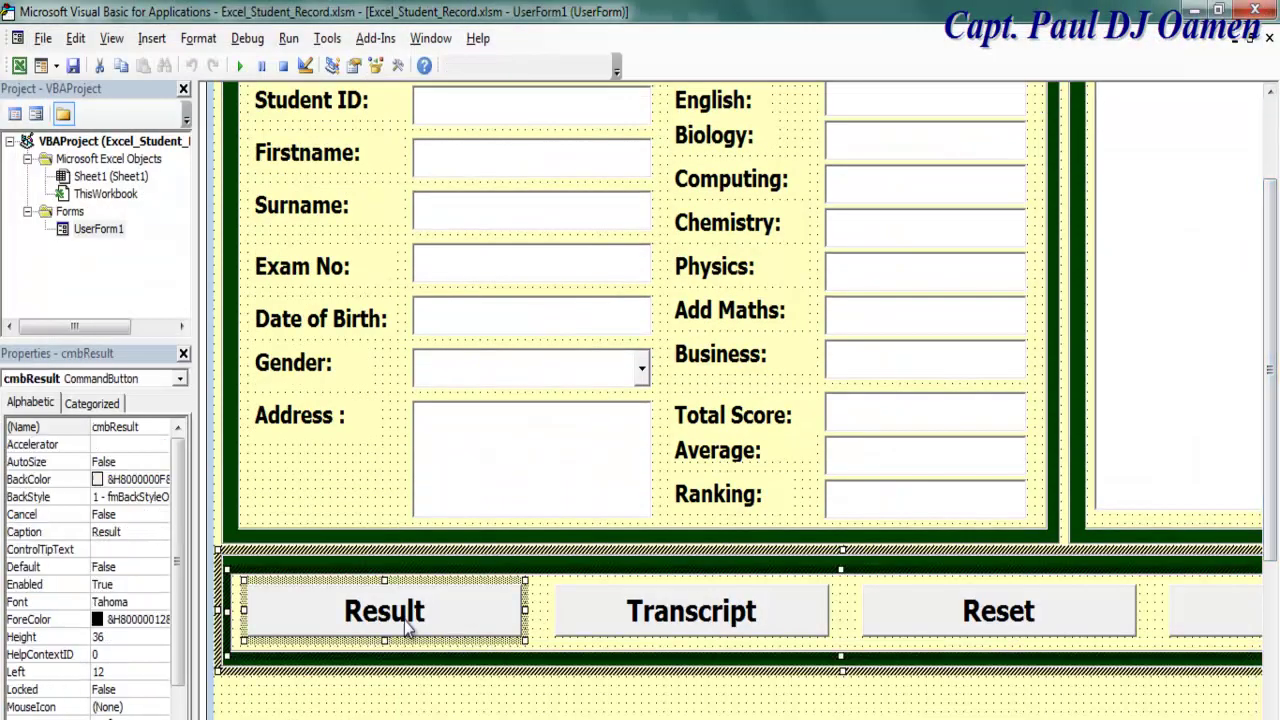
pyautogui.click(414, 700)
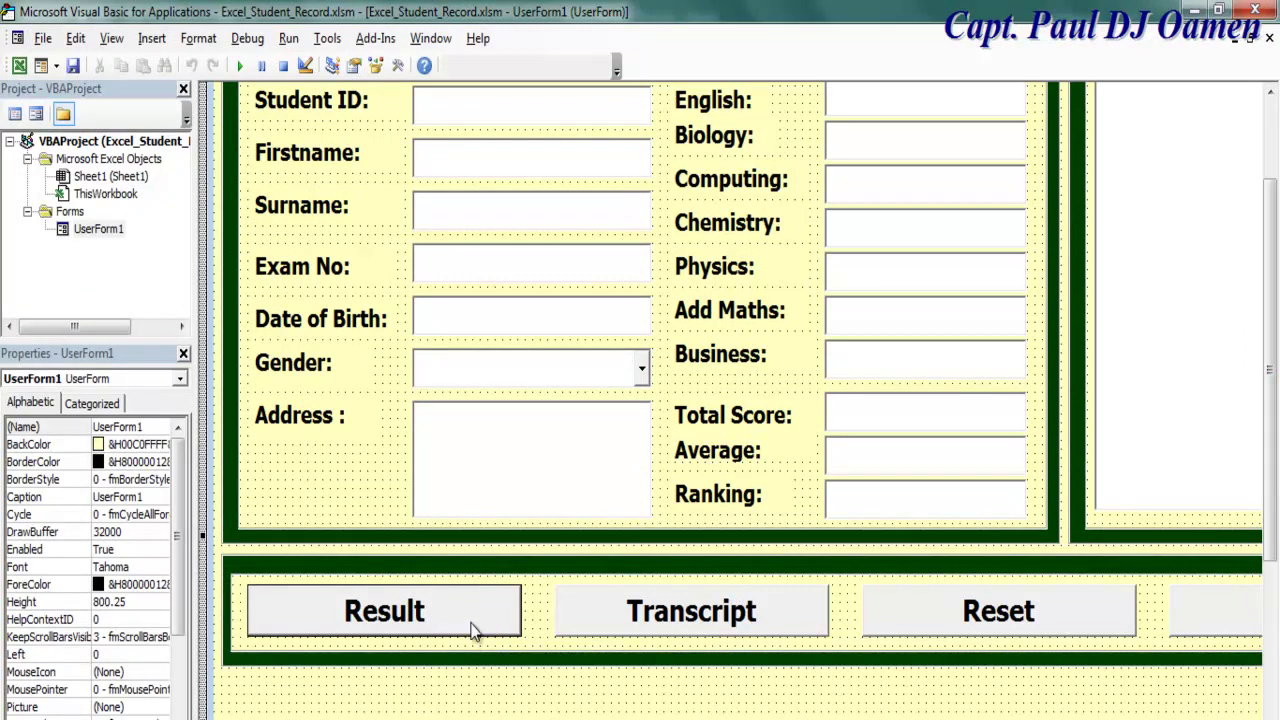
# Step: Open cmbResult_Click and declare the integer array r(14)
pyautogui.doubleClick(472, 622)
pyautogui.click(274, 160)
pyautogui.write('dim x')
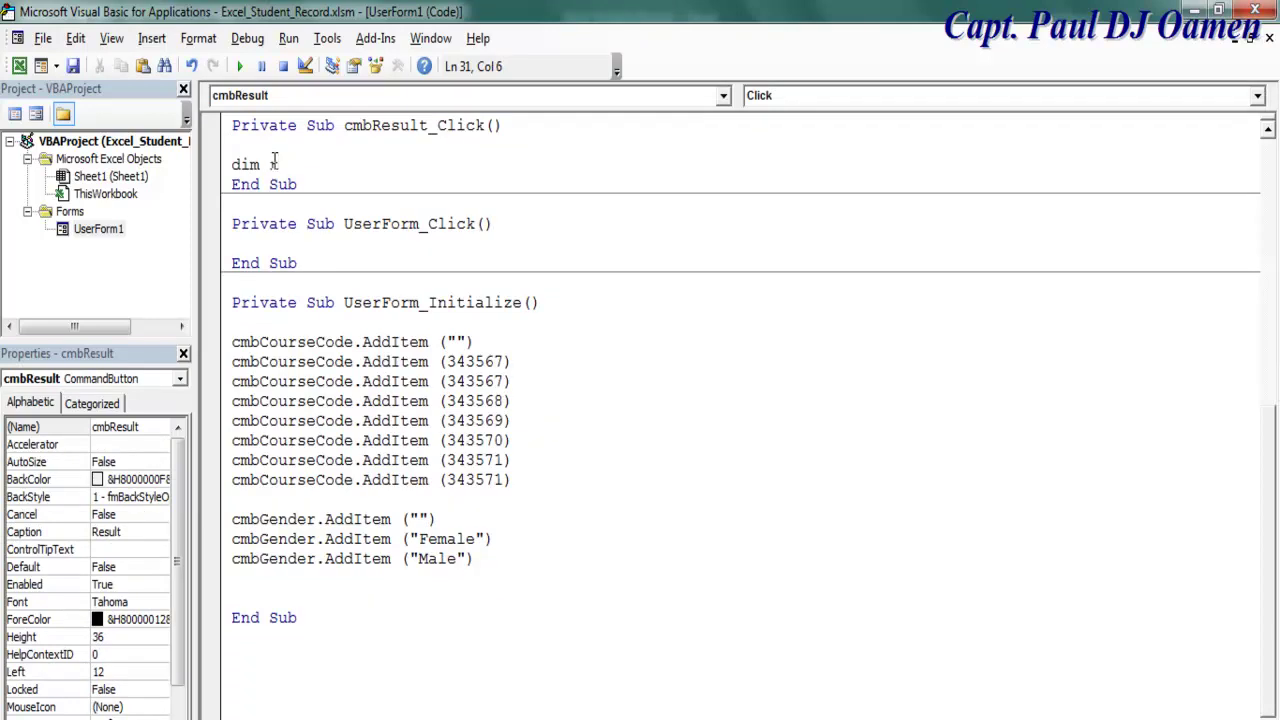
pyautogui.write('(14) as ')
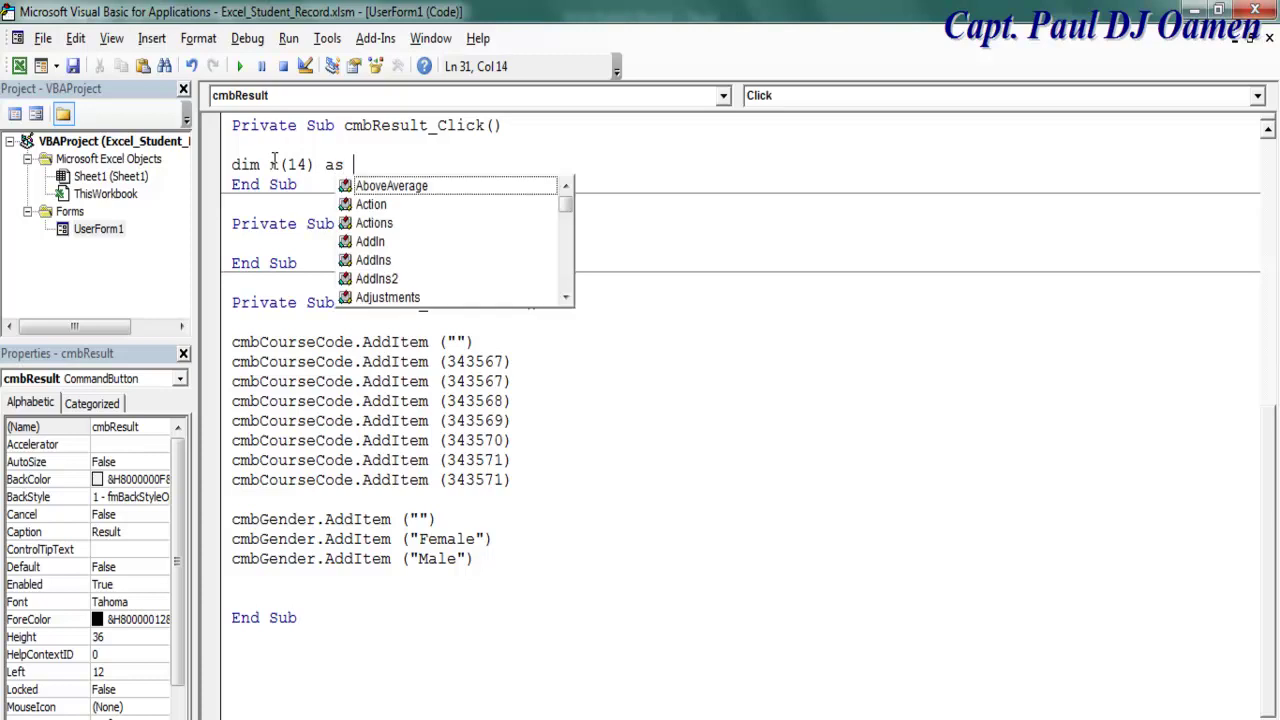
pyautogui.write('integ')
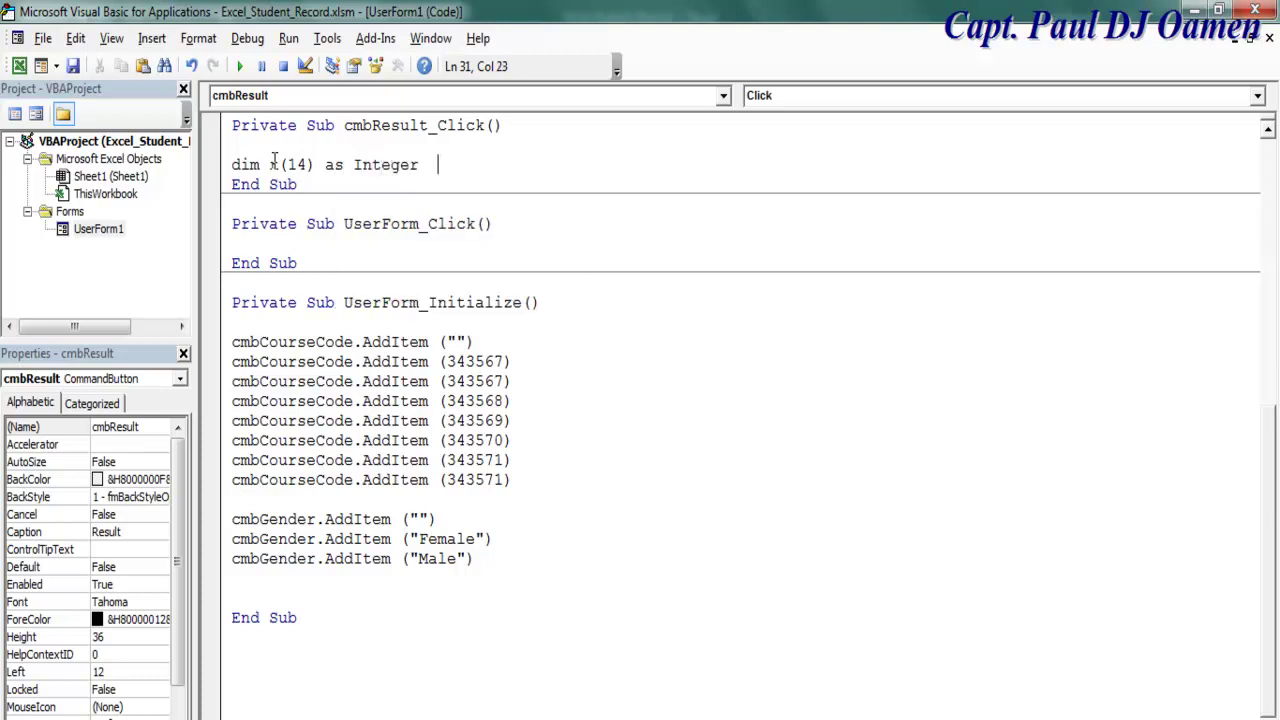
pyautogui.press('Return')
pyautogui.press('Return')
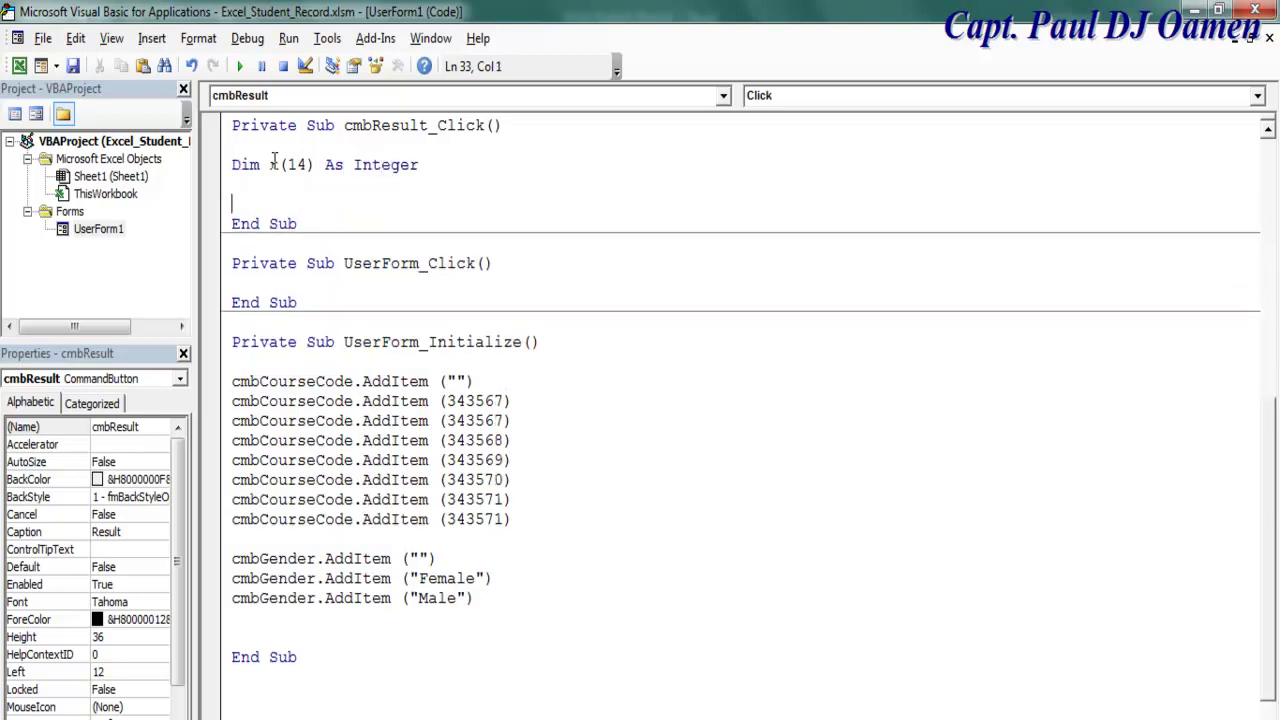
# Step: Assign r(0) = txtMaths.Text and begin the r(1) = txt line
pyautogui.write('r(0) = ')
pyautogui.write('txt')
pyautogui.write('Maths.')
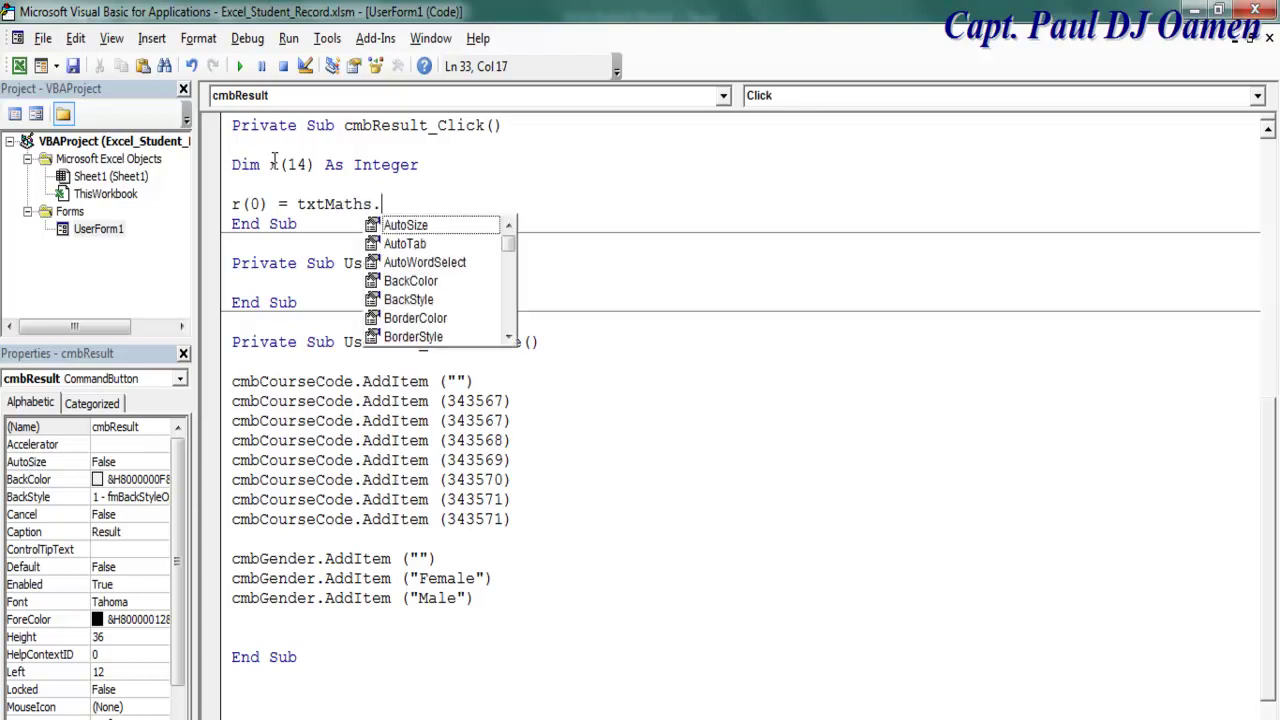
pyautogui.write('Text')
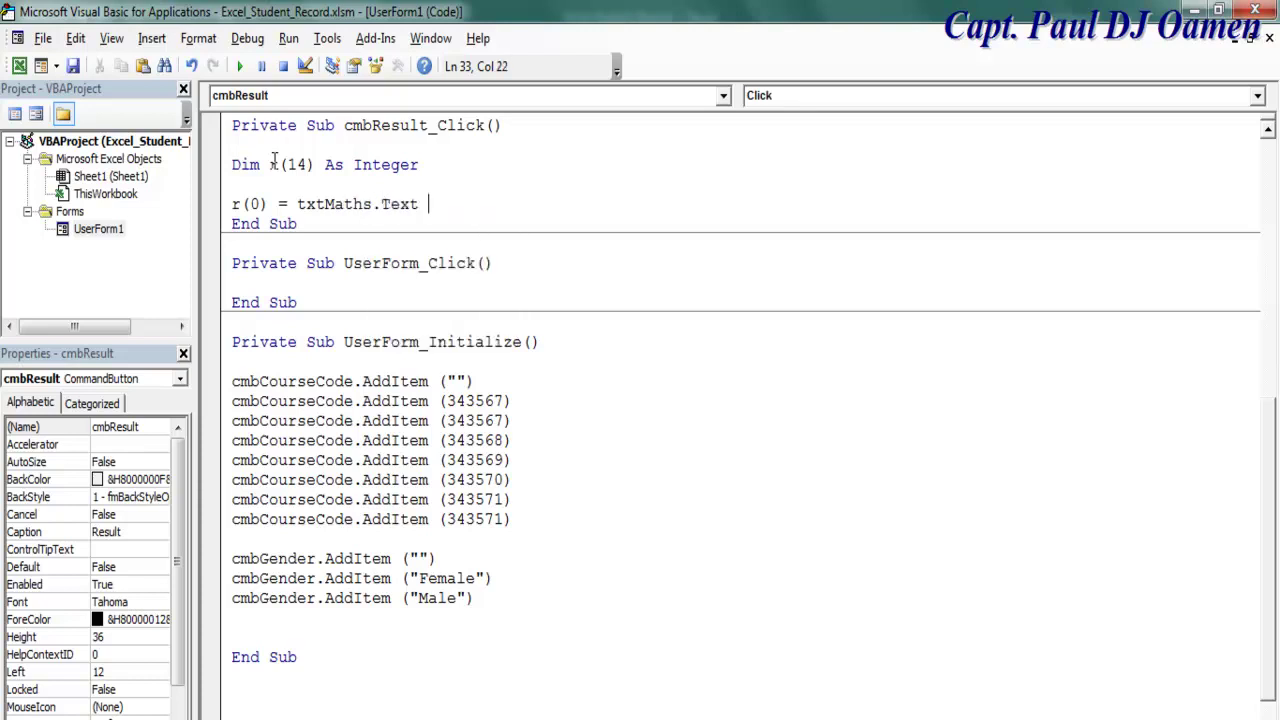
pyautogui.press('Return')
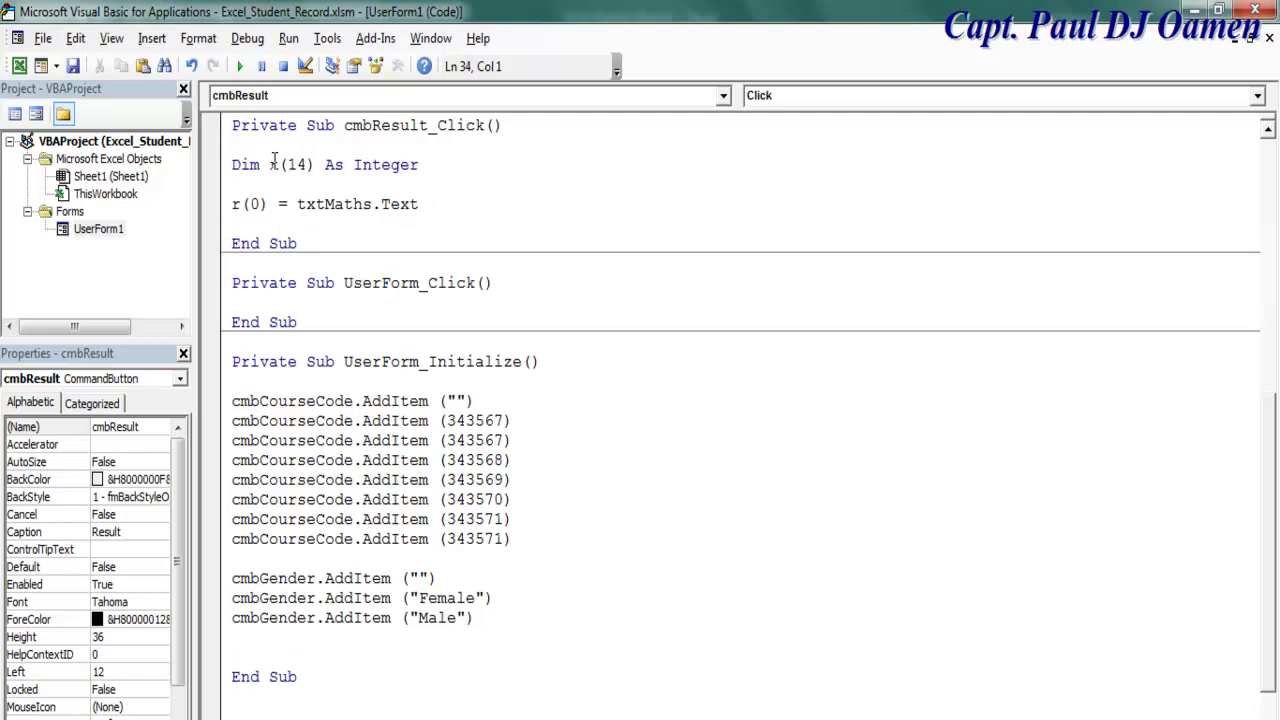
pyautogui.moveTo(432, 204); pyautogui.dragTo(232, 207)
pyautogui.click(441, 198)
pyautogui.press('Return')
pyautogui.write('r')
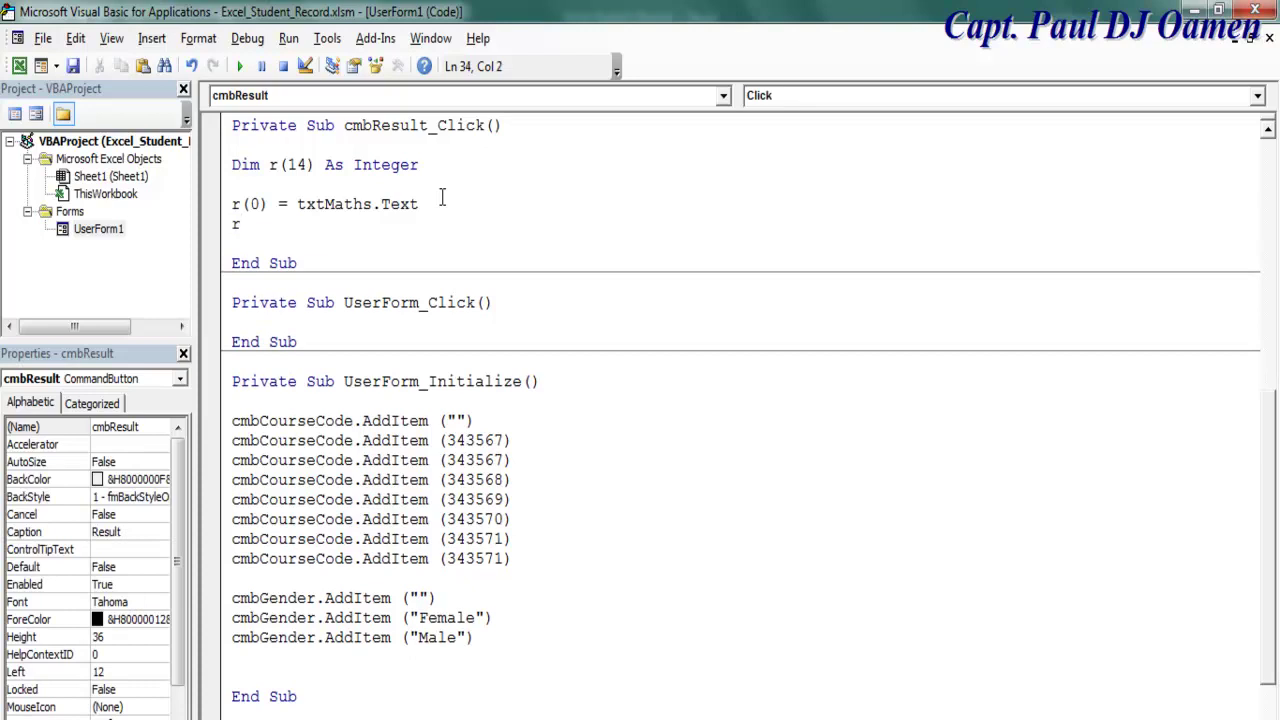
pyautogui.write('(1) = txt')
# Step: Rename the English score box to txtEnglish in its (Name) property
pyautogui.click(36, 114)
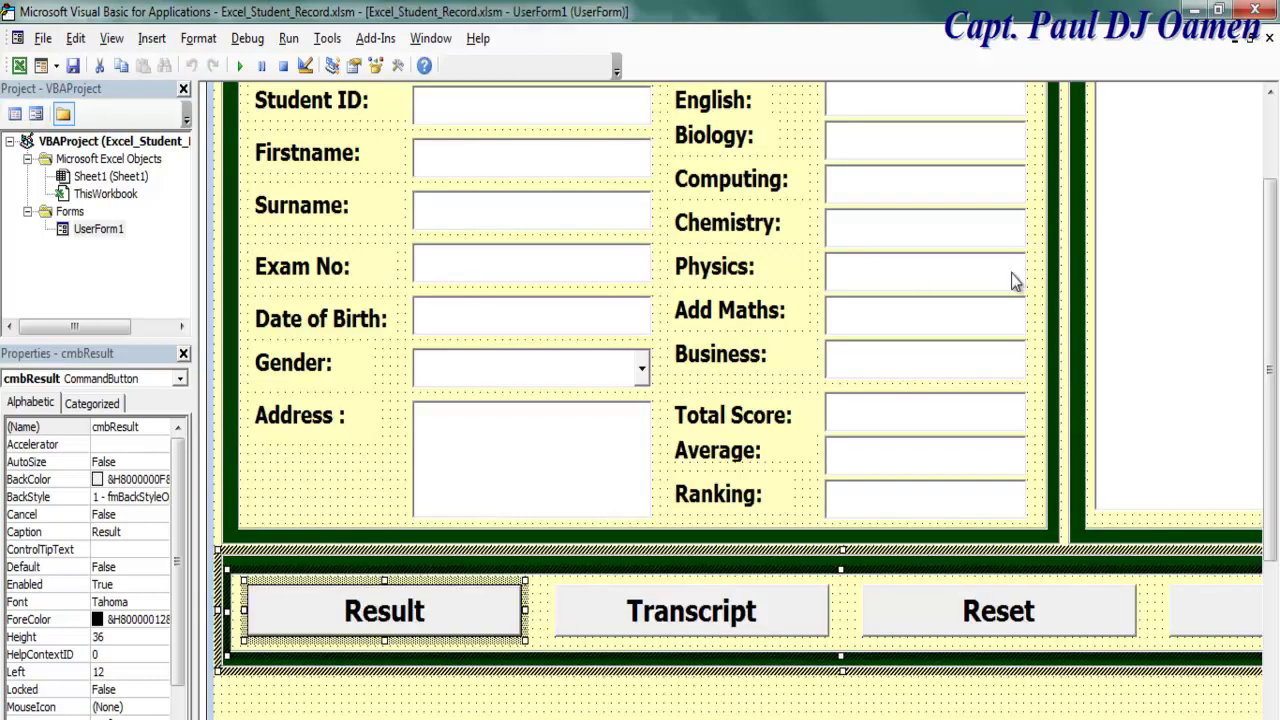
pyautogui.scroll(3, 1272, 210)
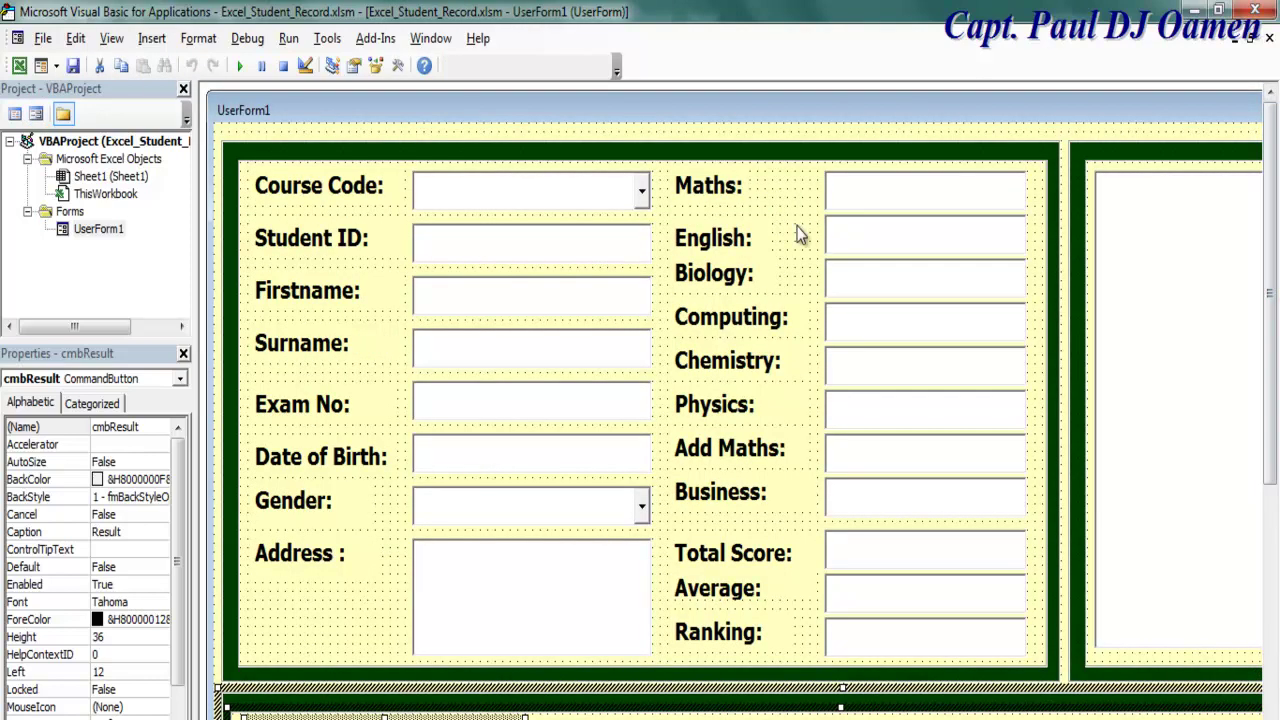
pyautogui.click(857, 237)
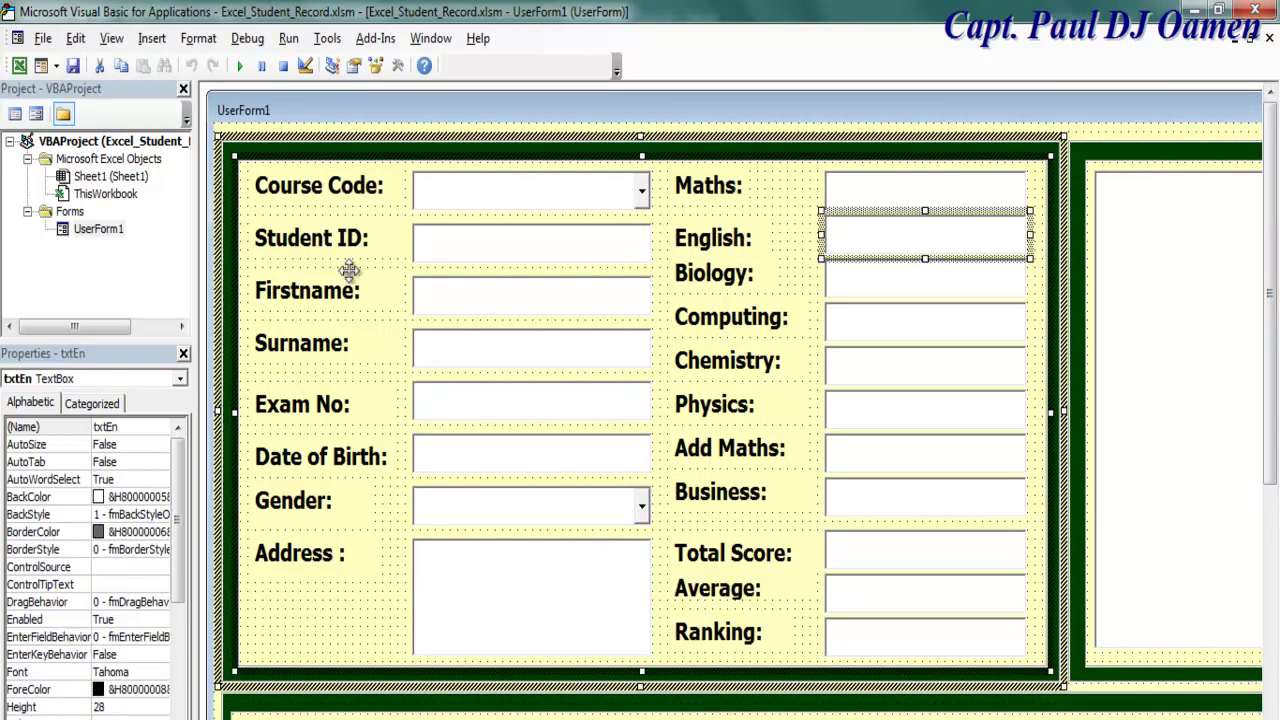
pyautogui.click(131, 428)
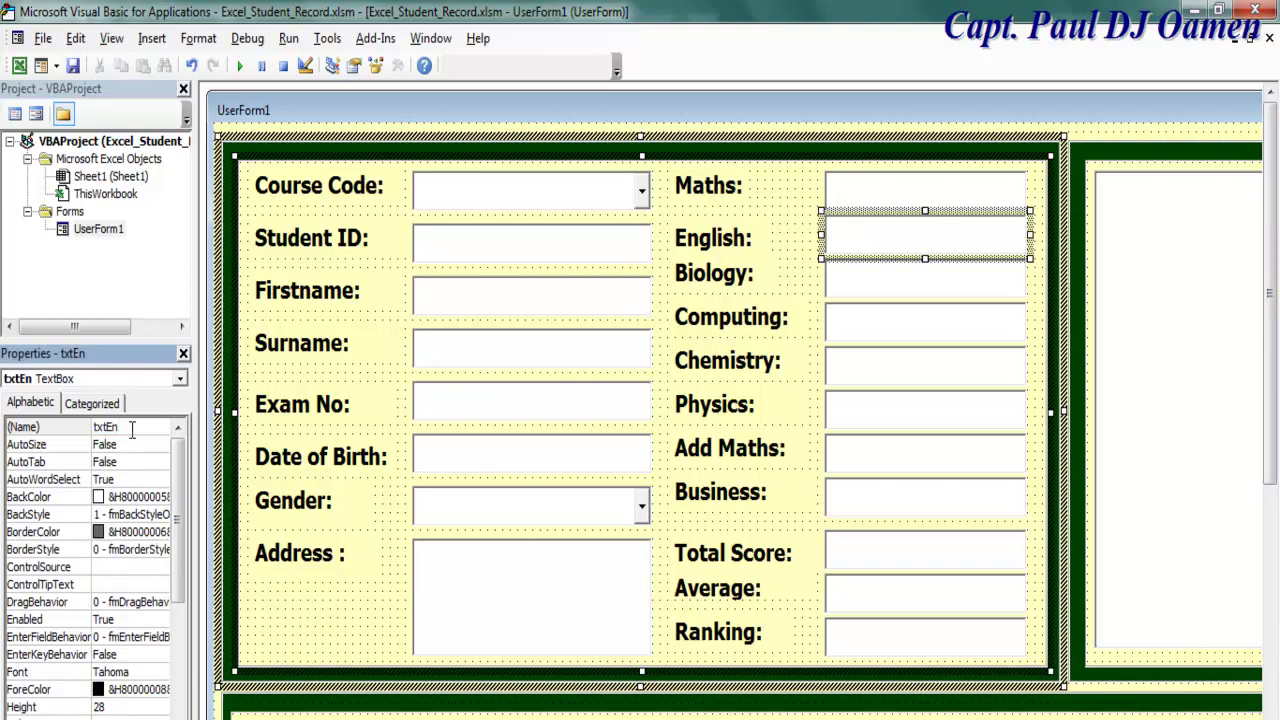
pyautogui.write('gli')
pyautogui.write('sh')
# Step: Check the Maths, English and Biology box names, copy txtEnglish, and return to the code
pyautogui.click(848, 194)
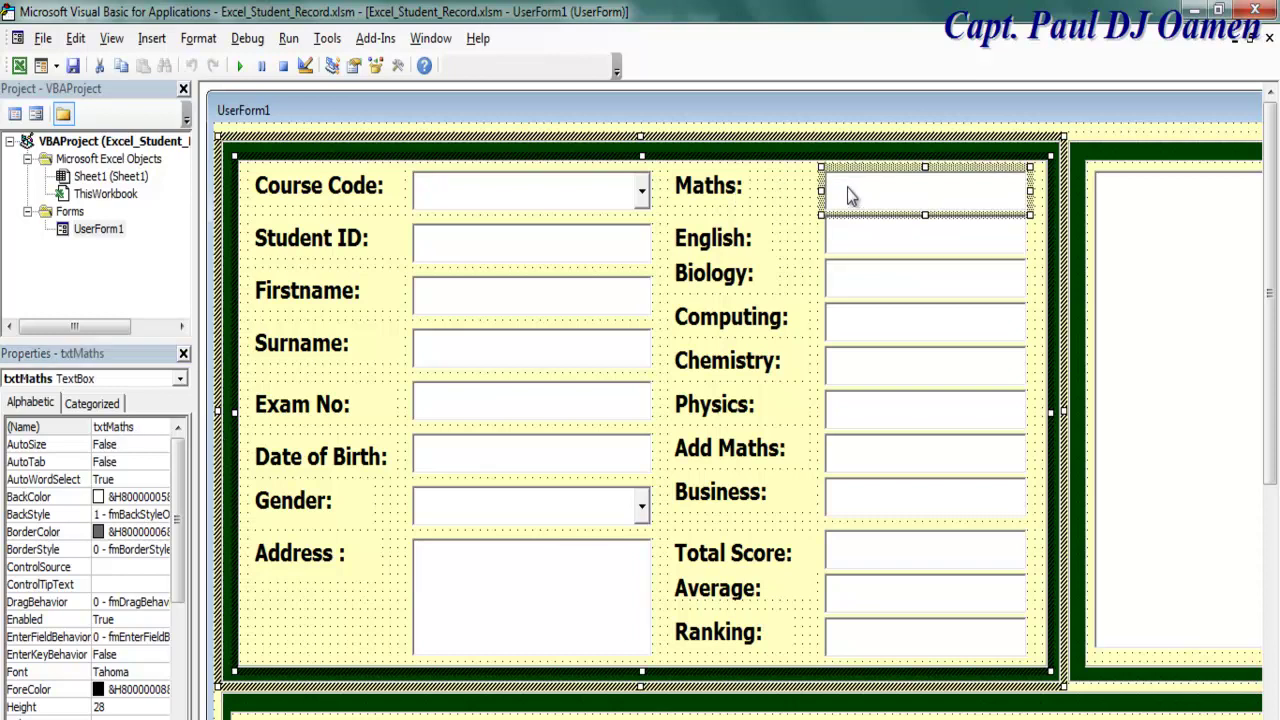
pyautogui.click(894, 240)
pyautogui.click(893, 284)
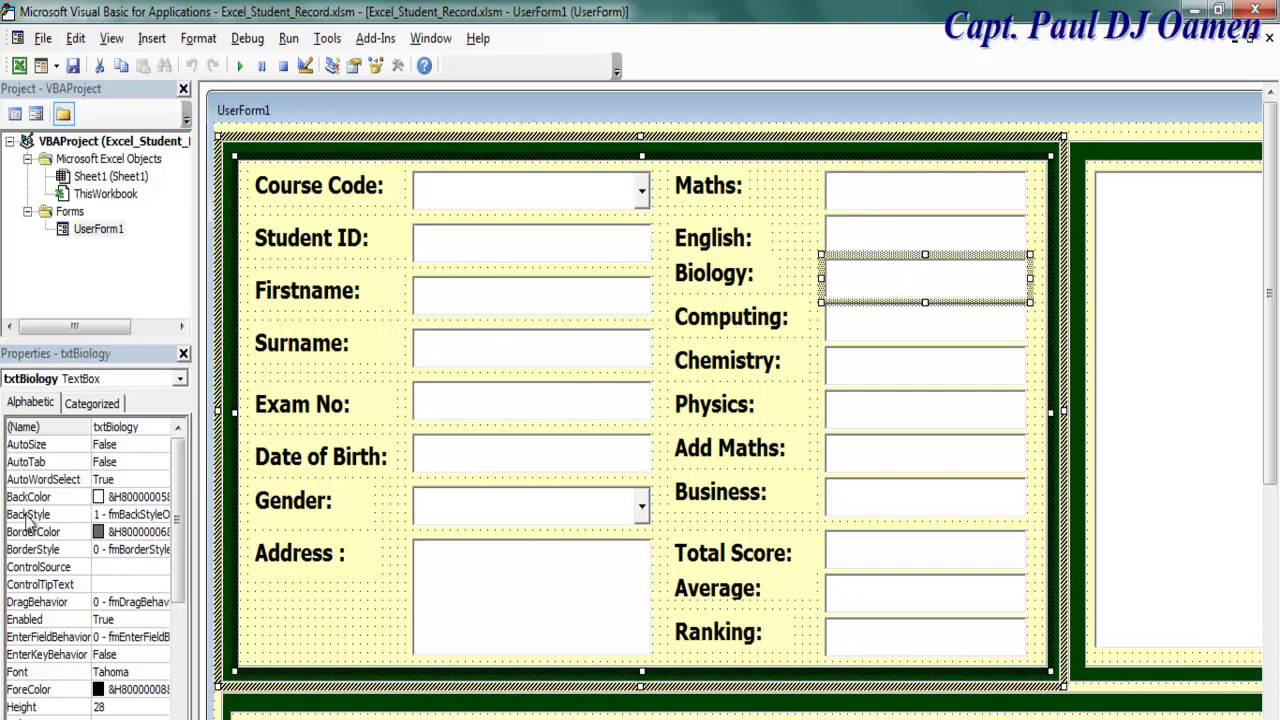
pyautogui.click(914, 232)
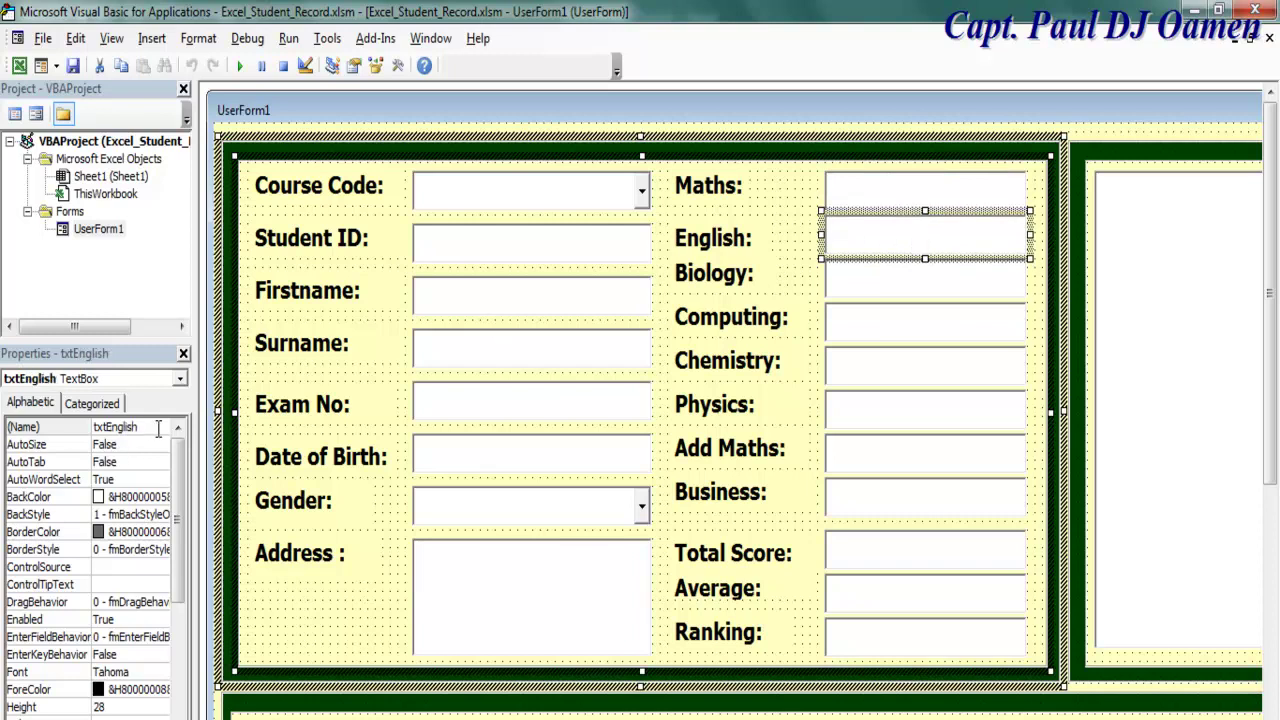
pyautogui.click(158, 428)
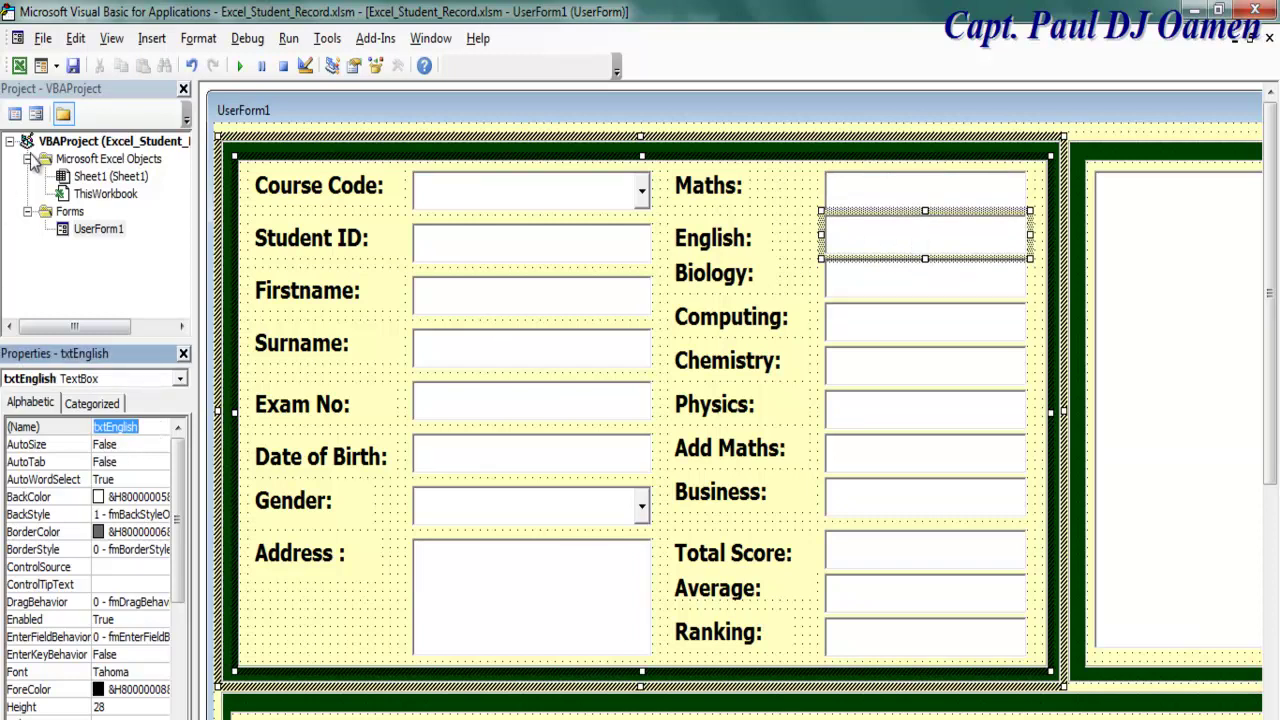
pyautogui.click(15, 114)
pyautogui.hotkey('shift', 'Left')
pyautogui.hotkey('shift', 'Left')
pyautogui.hotkey('shift', 'Left')
# Step: Complete r(1) = txtEnglish.Text, add r(2) = txtBiology.Text, and begin r(3) =
pyautogui.write('txtEnglish')
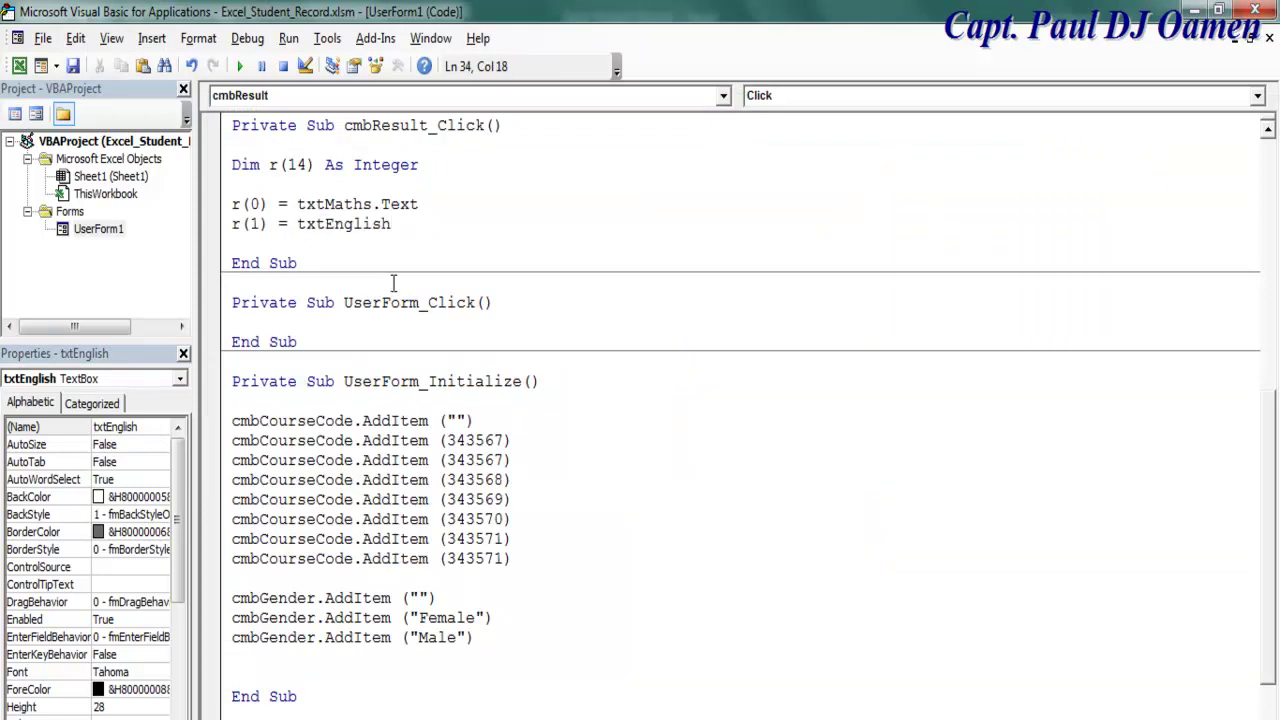
pyautogui.write('.Text')
pyautogui.press('Return')
pyautogui.write('r(')
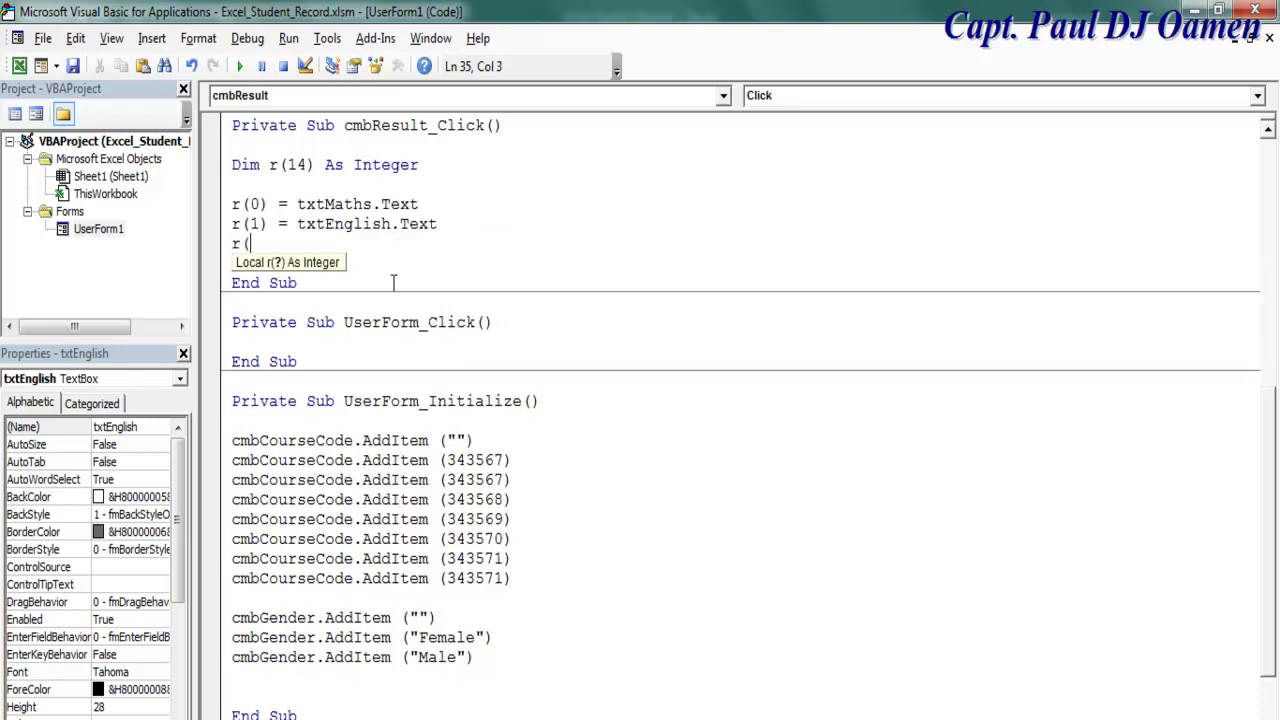
pyautogui.write('2)= txtBio')
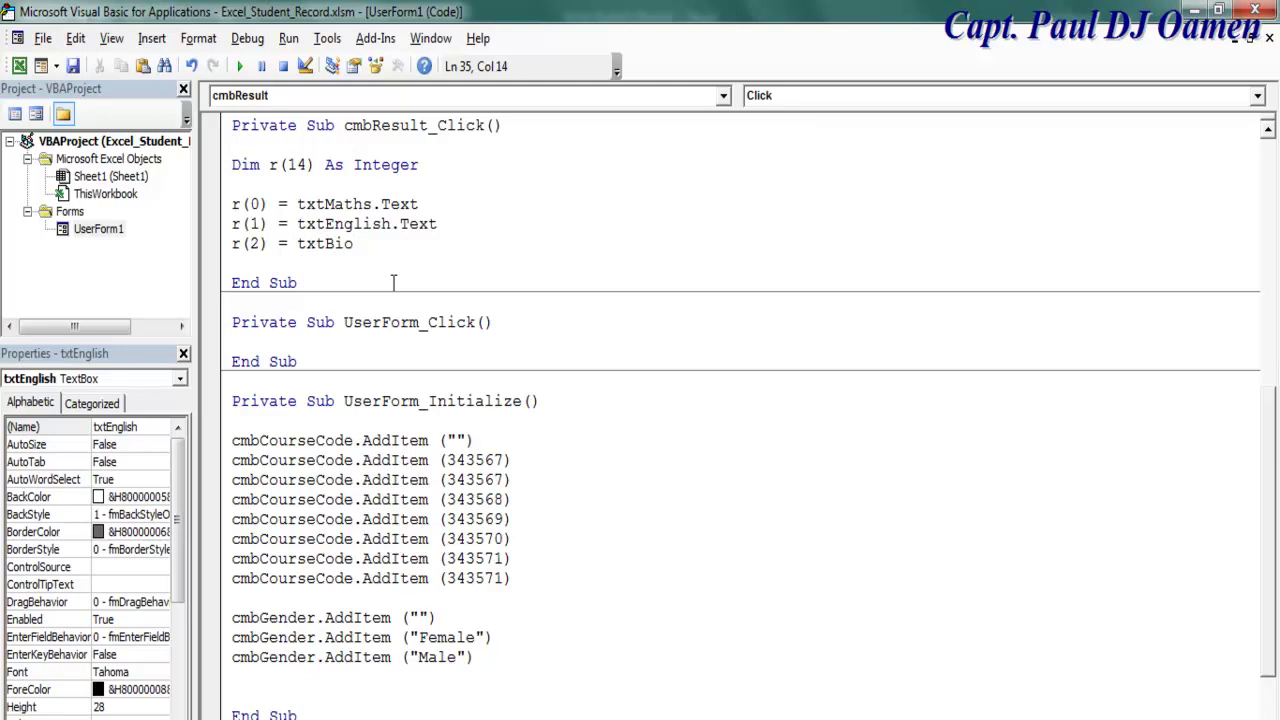
pyautogui.write('logy.te')
pyautogui.press('Return')
pyautogui.write('r(3) =')
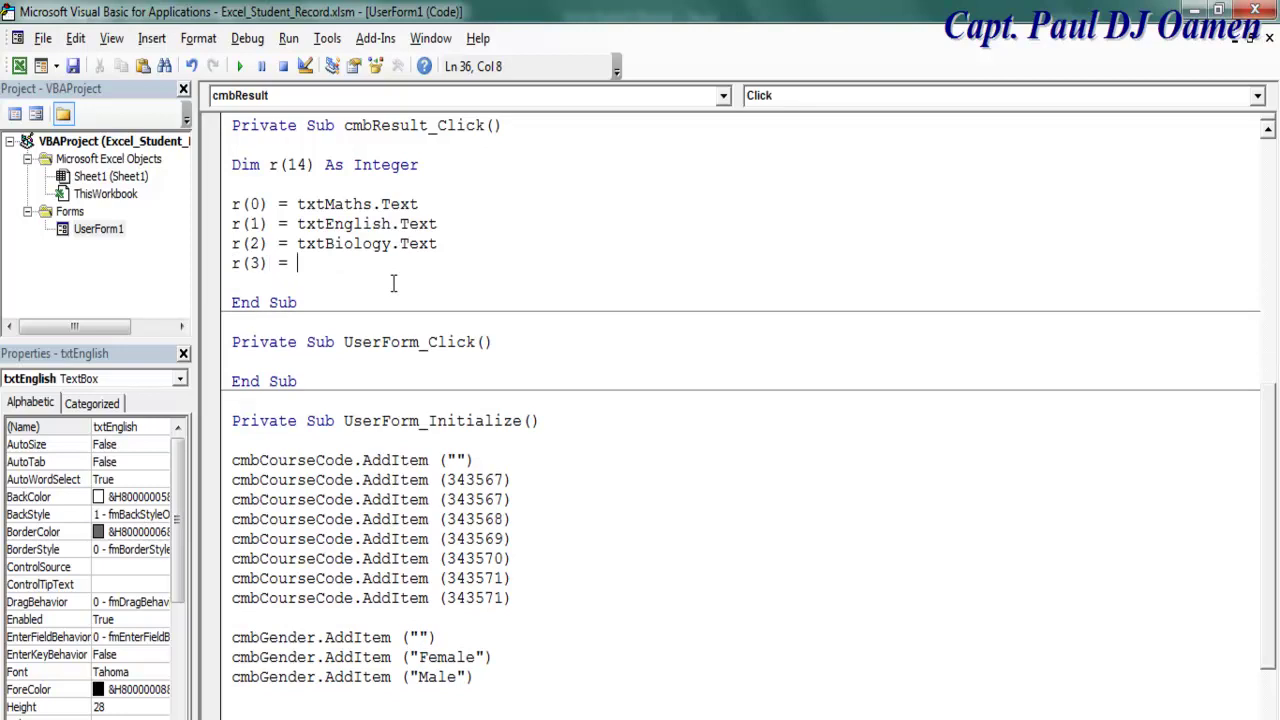
# Step: Look up the Computing and Chemistry box names and copy txtComputing
pyautogui.click(35, 113)
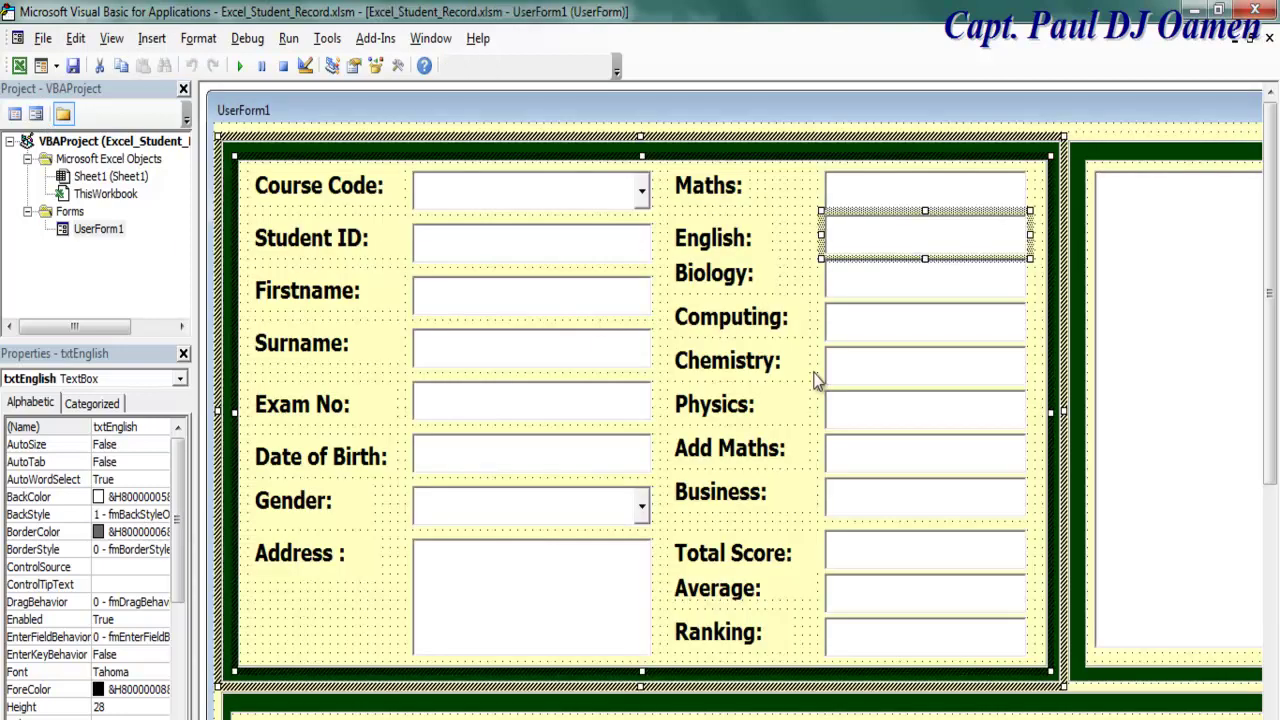
pyautogui.click(881, 326)
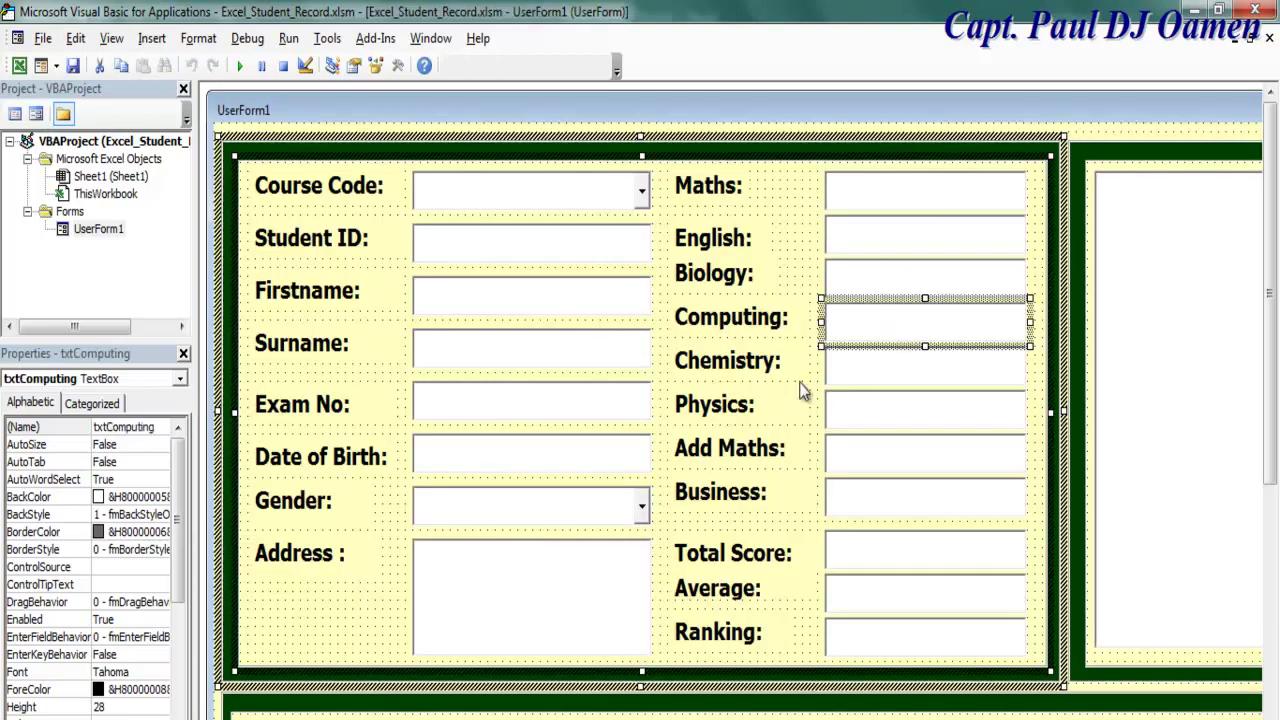
pyautogui.click(900, 371)
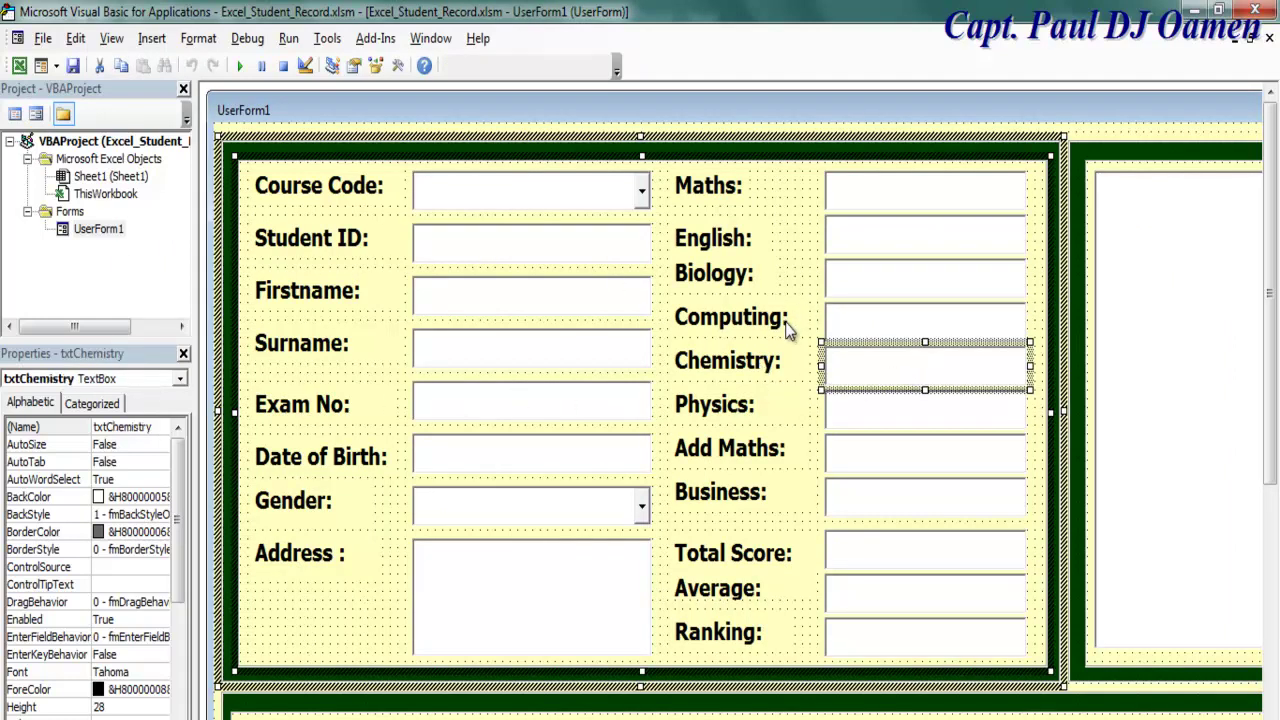
pyautogui.click(835, 322)
pyautogui.doubleClick(155, 427)
pyautogui.hotkey('ctrl', 'c')
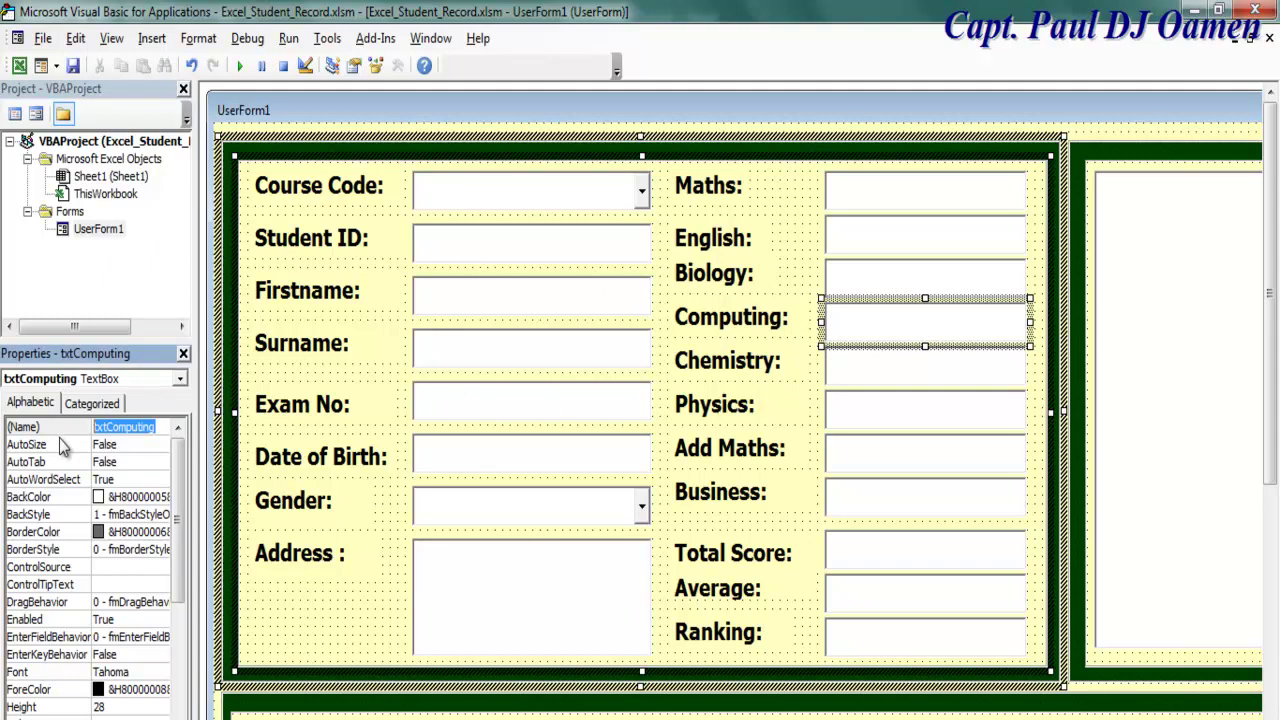
# Step: Complete r(3) = txtComputing.Text and add r(4) = txtChemistry.Text
pyautogui.press('F7')
pyautogui.click(335, 285)
pyautogui.hotkey('ctrl', 'v')
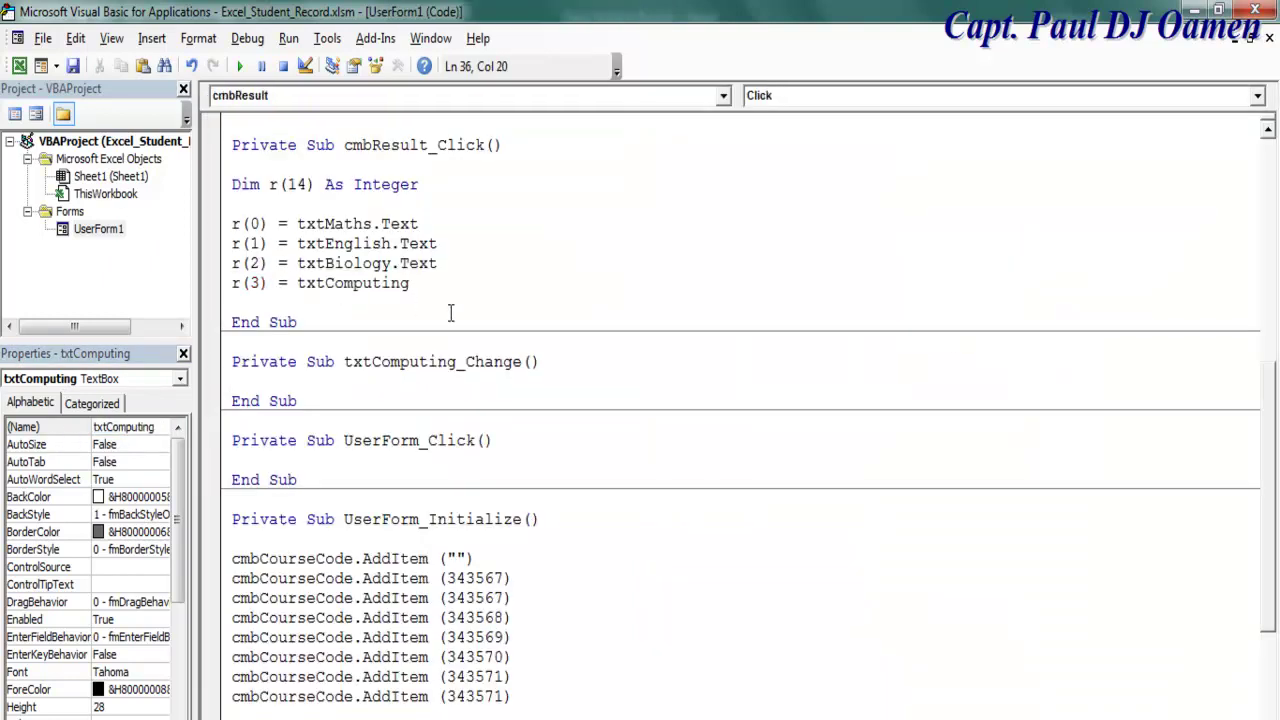
pyautogui.write('.Text')
pyautogui.press('Return')
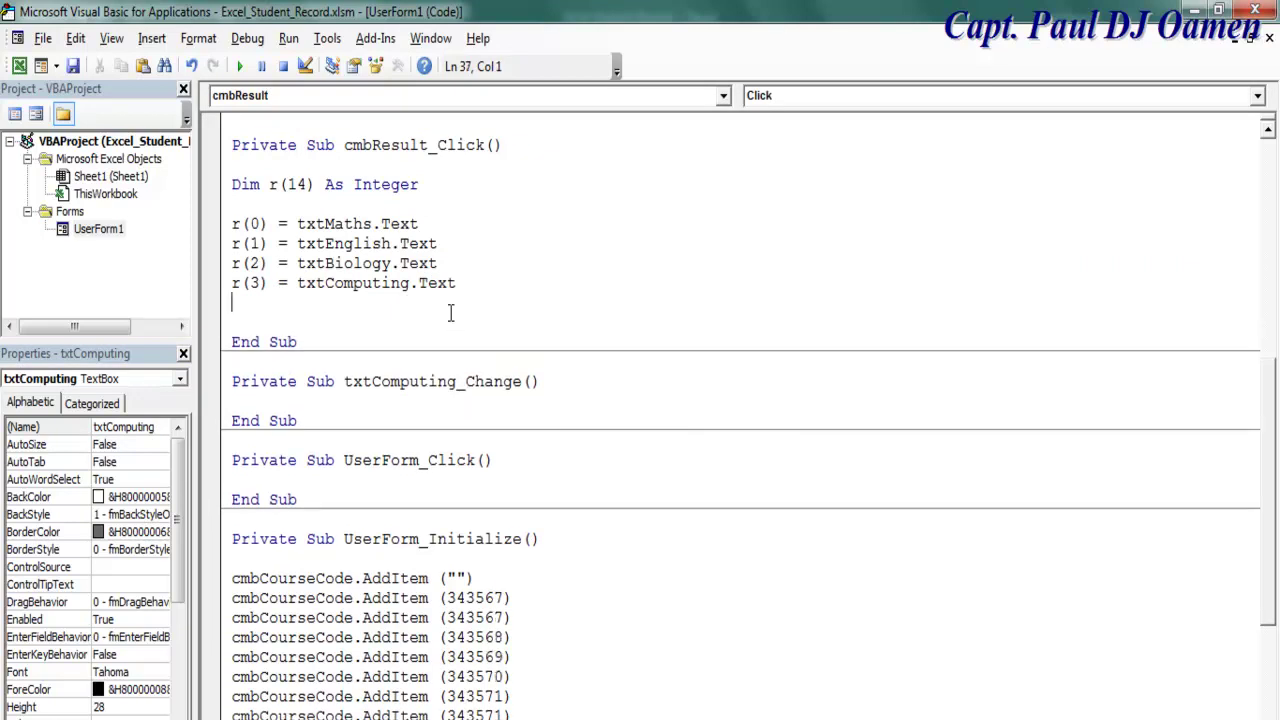
pyautogui.write('r(4) = ')
pyautogui.write('txtChem')
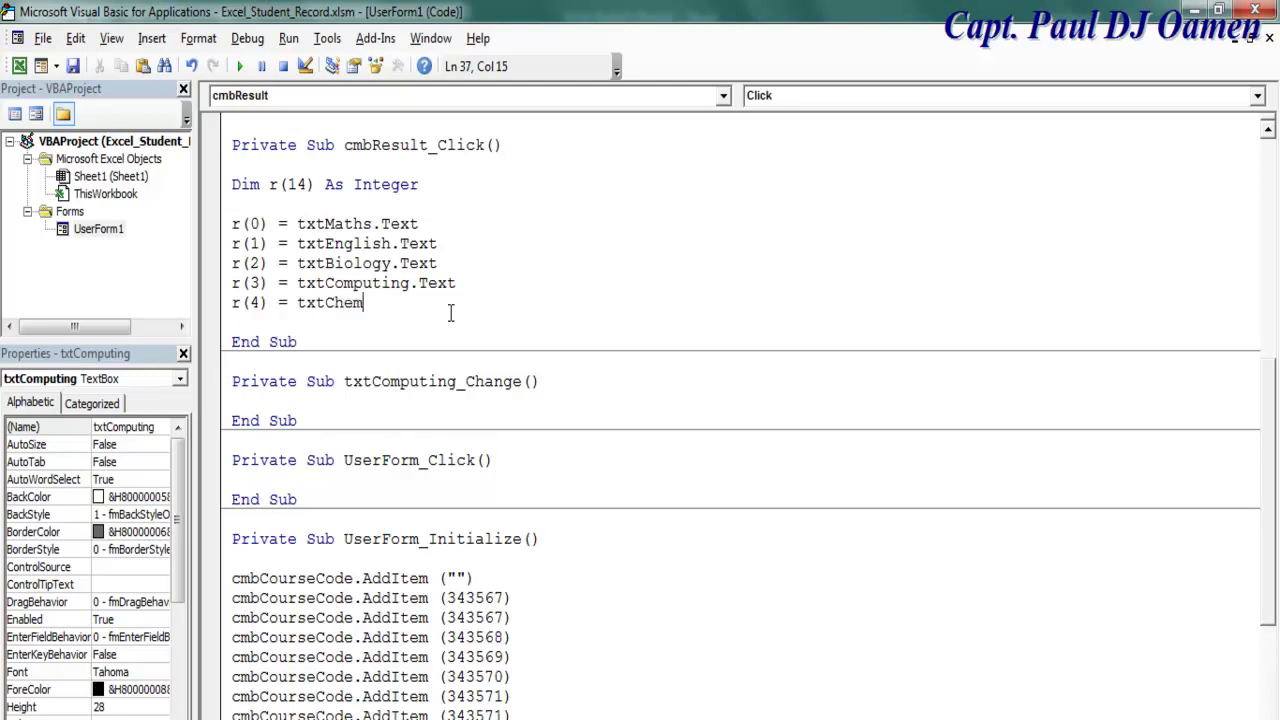
pyautogui.write('istry')
pyautogui.write('.Text')
pyautogui.press('Return')
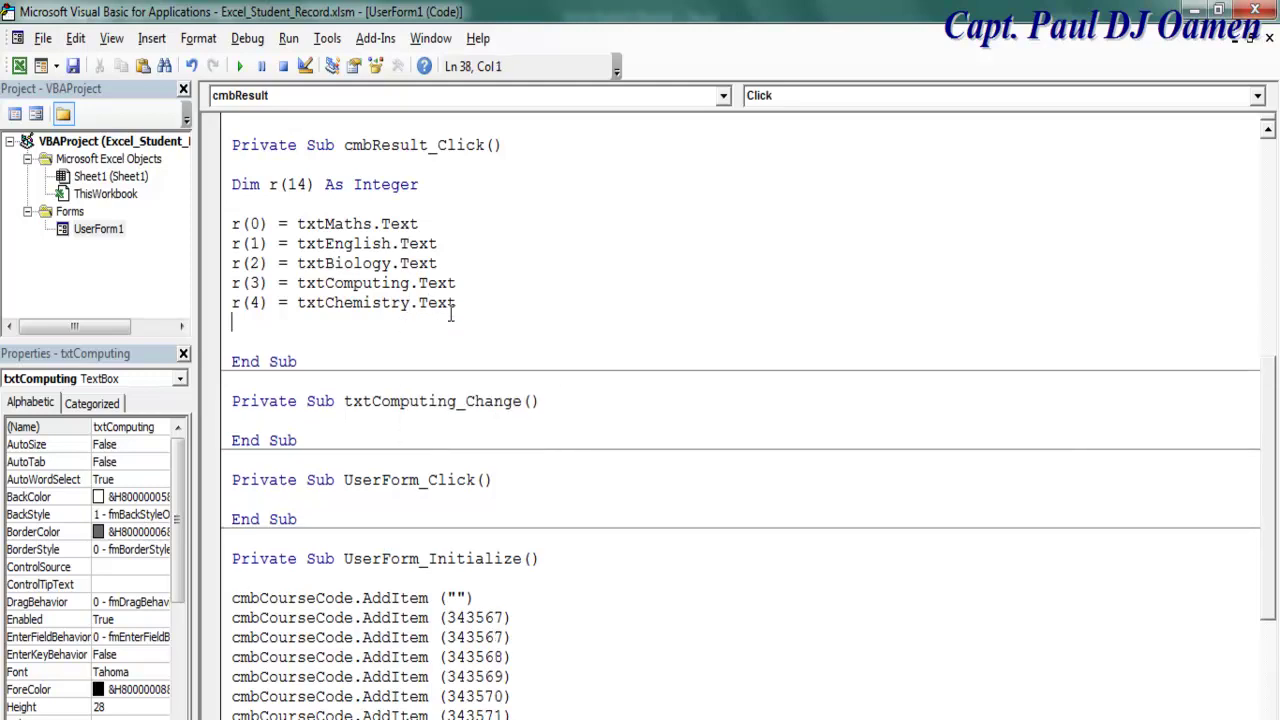
pyautogui.click(36, 113)
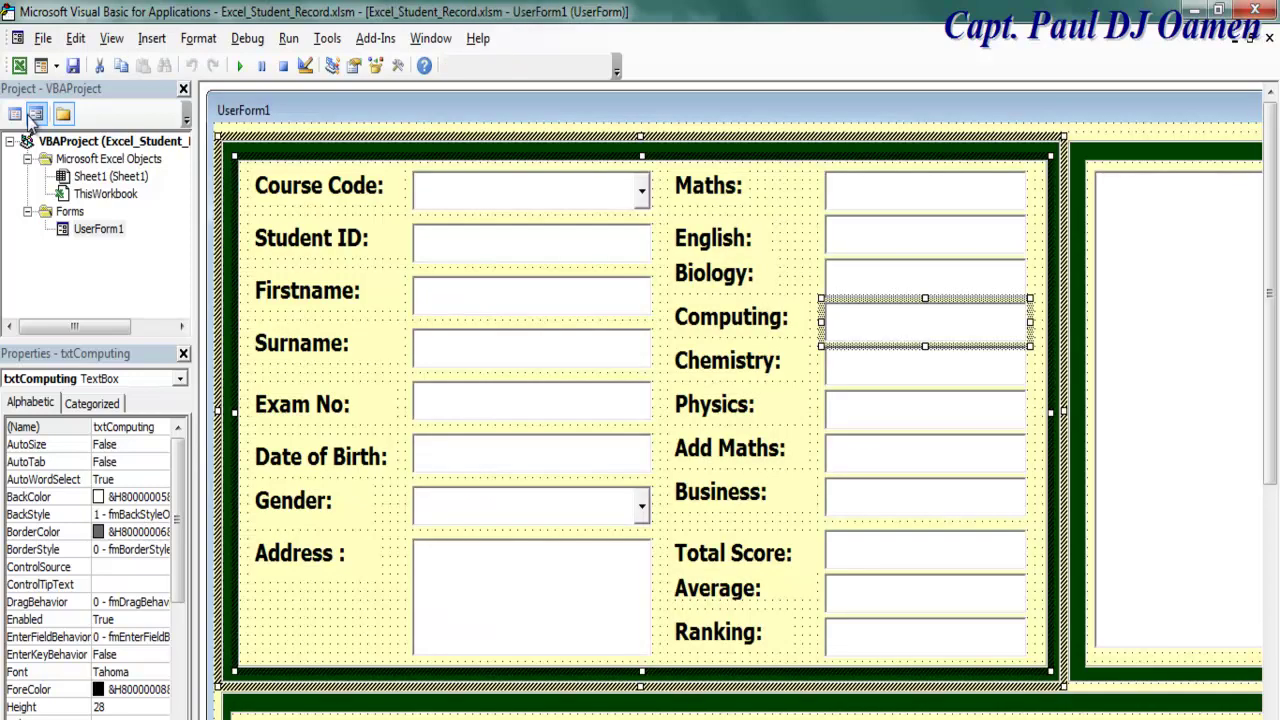
# Step: Look up the Physics and Add Maths box names in the Properties window
pyautogui.click(912, 415)
pyautogui.click(897, 468)
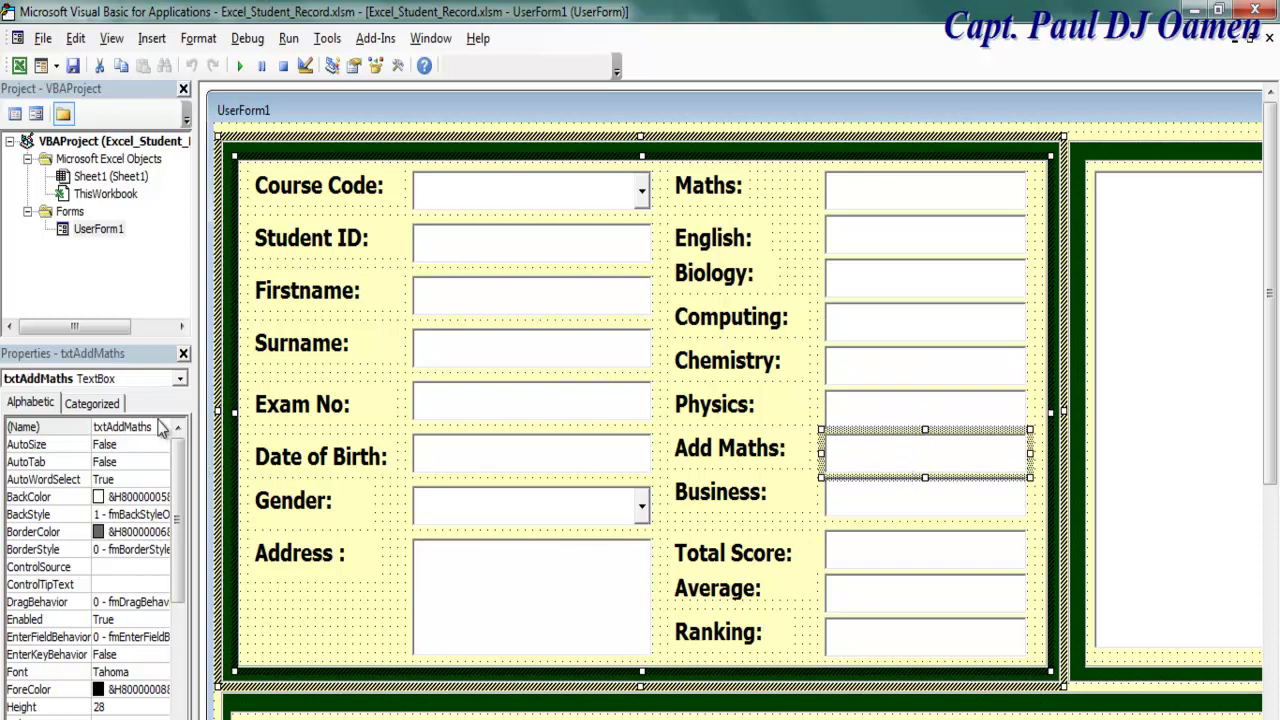
pyautogui.moveTo(152, 427); pyautogui.dragTo(65, 427)
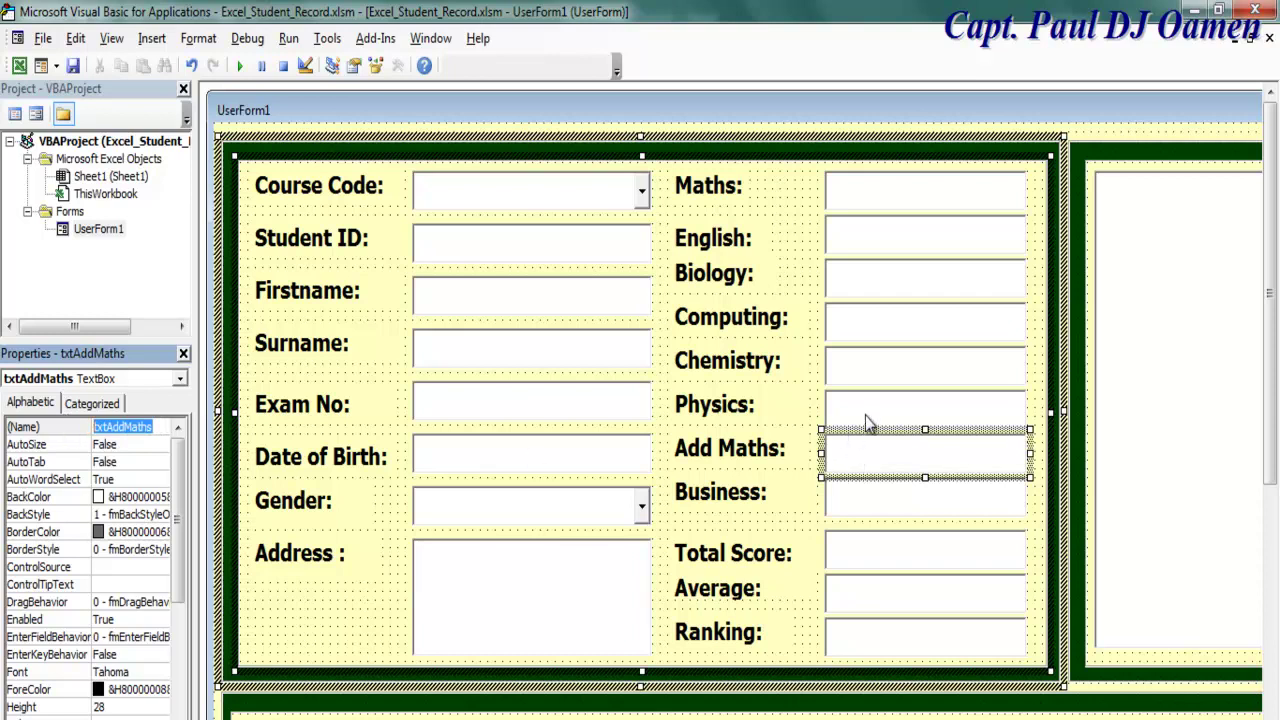
pyautogui.click(825, 410)
# Step: Add r(5) = txtPhysics.Text and r(6) = txtAddMaths.Text after the Chemistry line
pyautogui.click(15, 114)
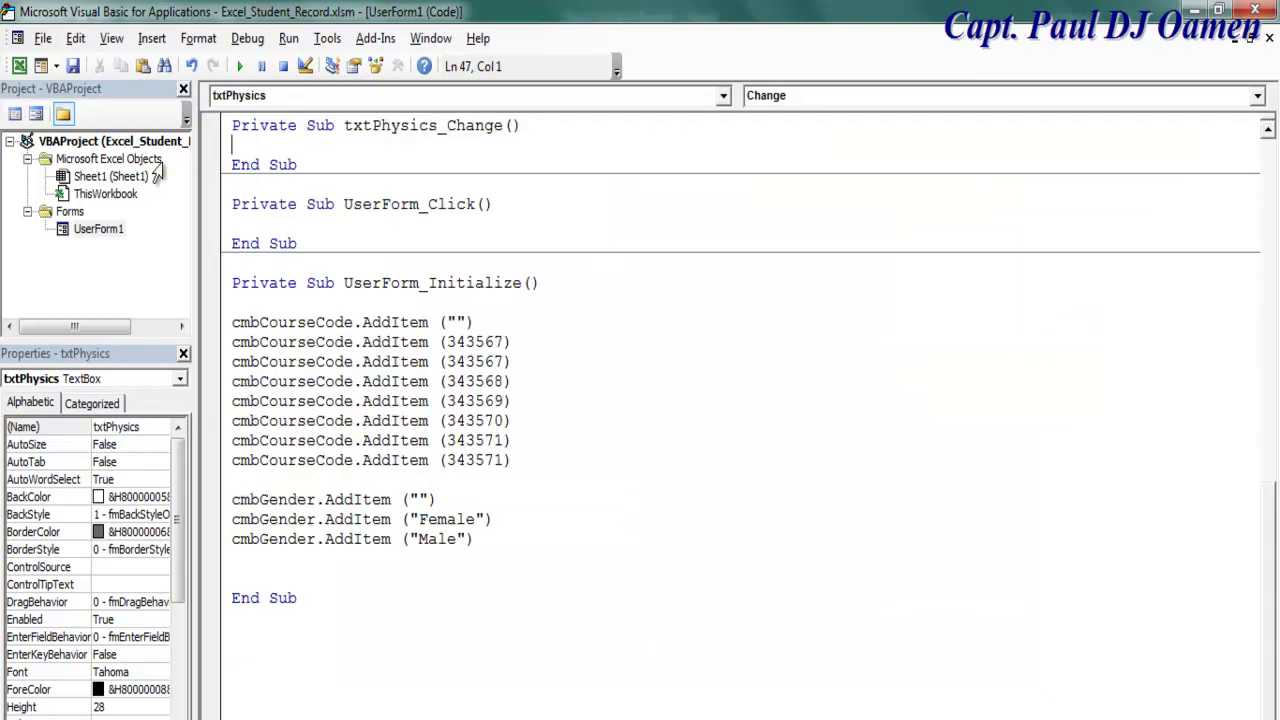
pyautogui.scroll(4, 545, 322)
pyautogui.scroll(2, 608, 375)
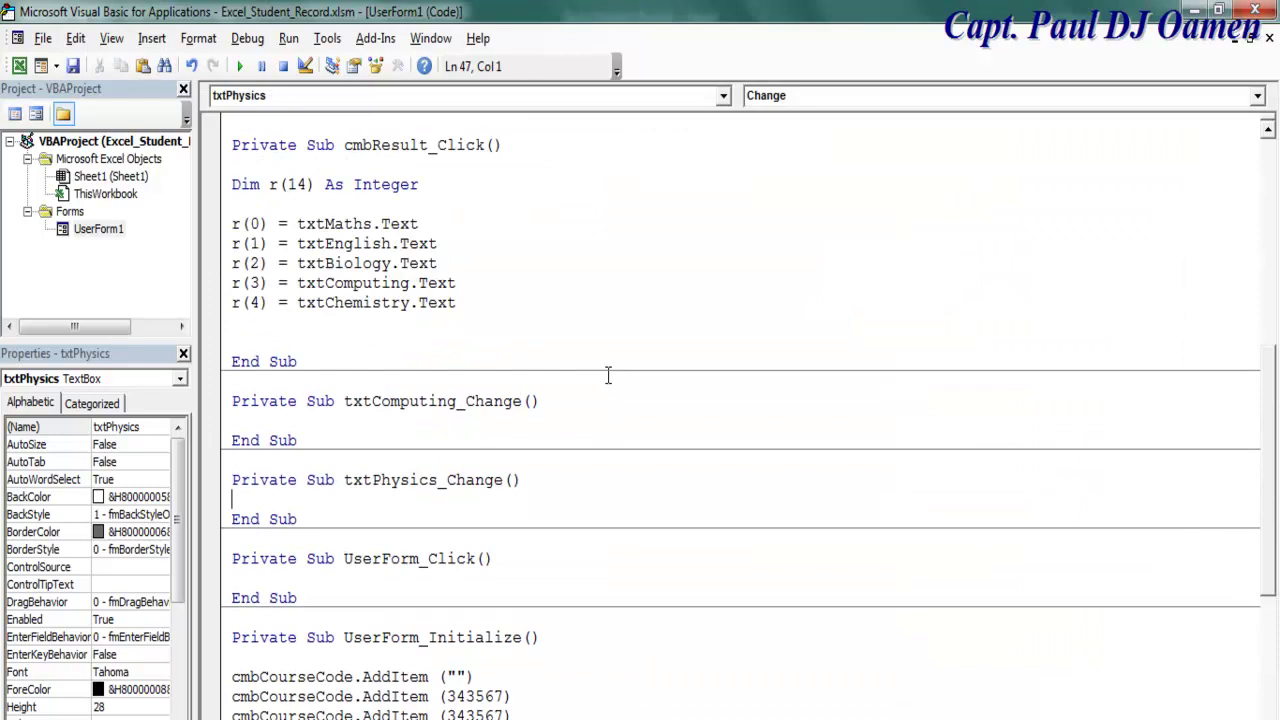
pyautogui.click(467, 303)
pyautogui.press('Return')
pyautogui.write('r(5')
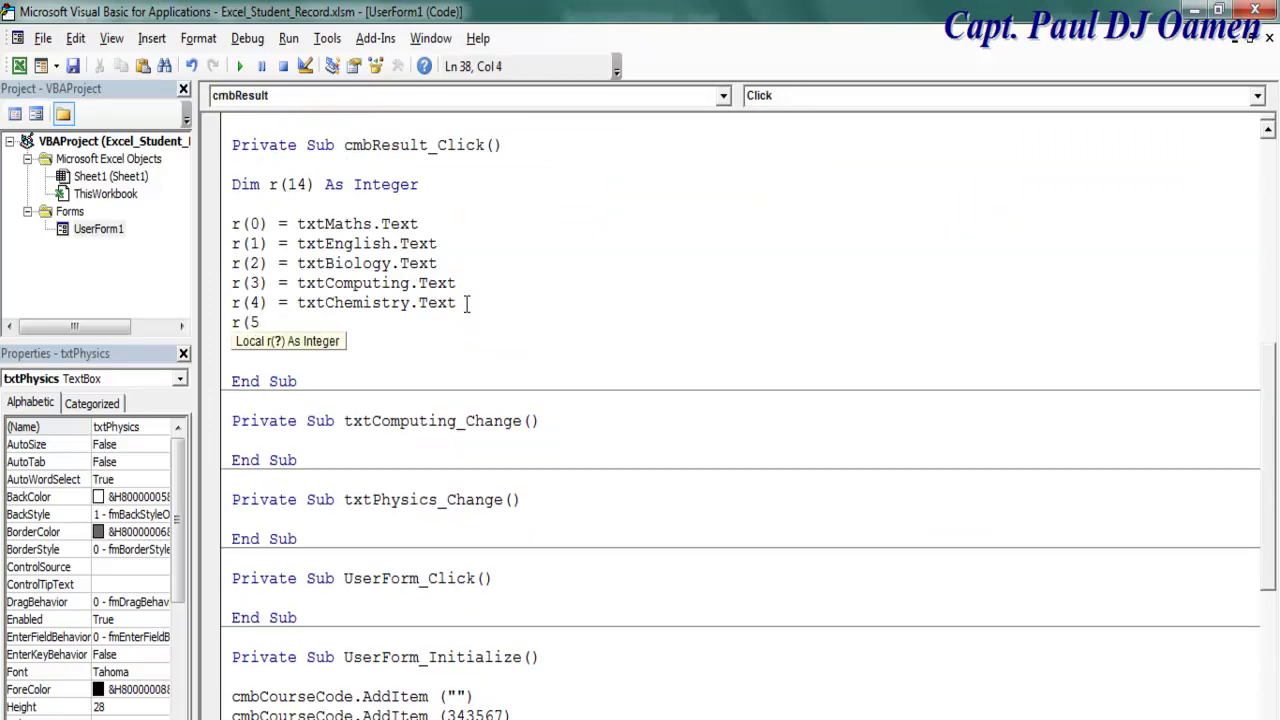
pyautogui.write(') ')
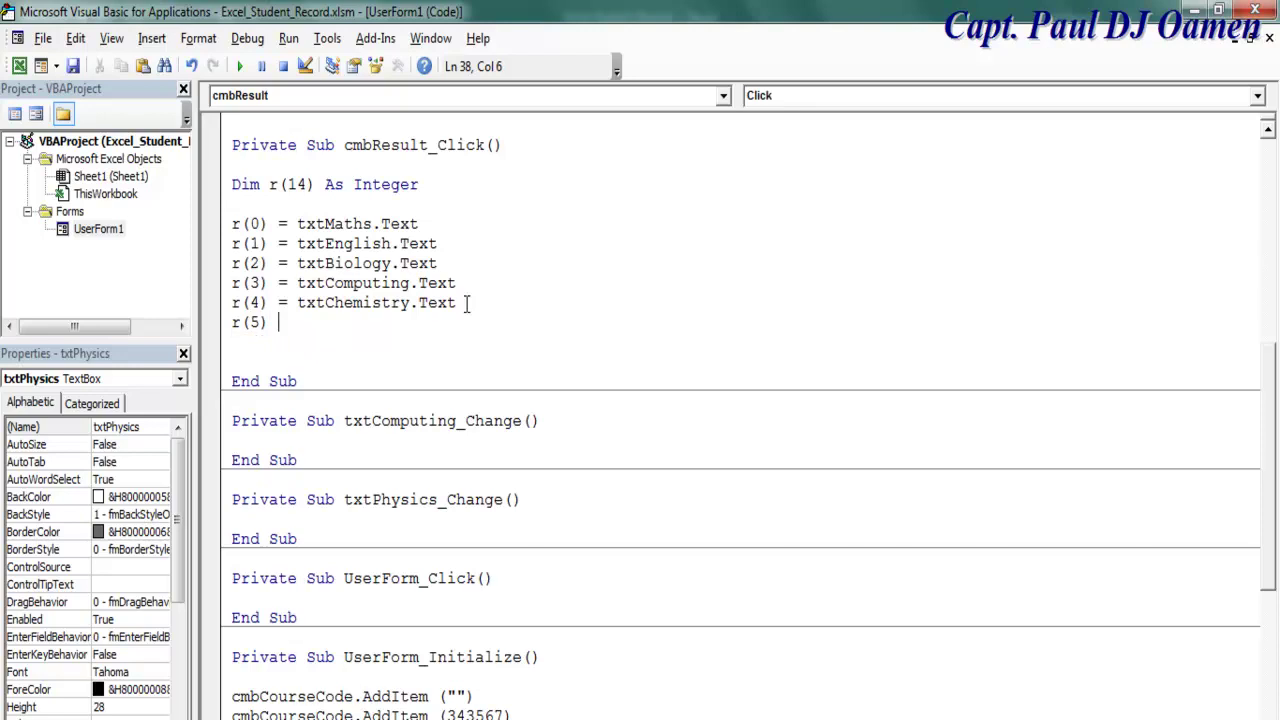
pyautogui.write('= txtPhysics.Text')
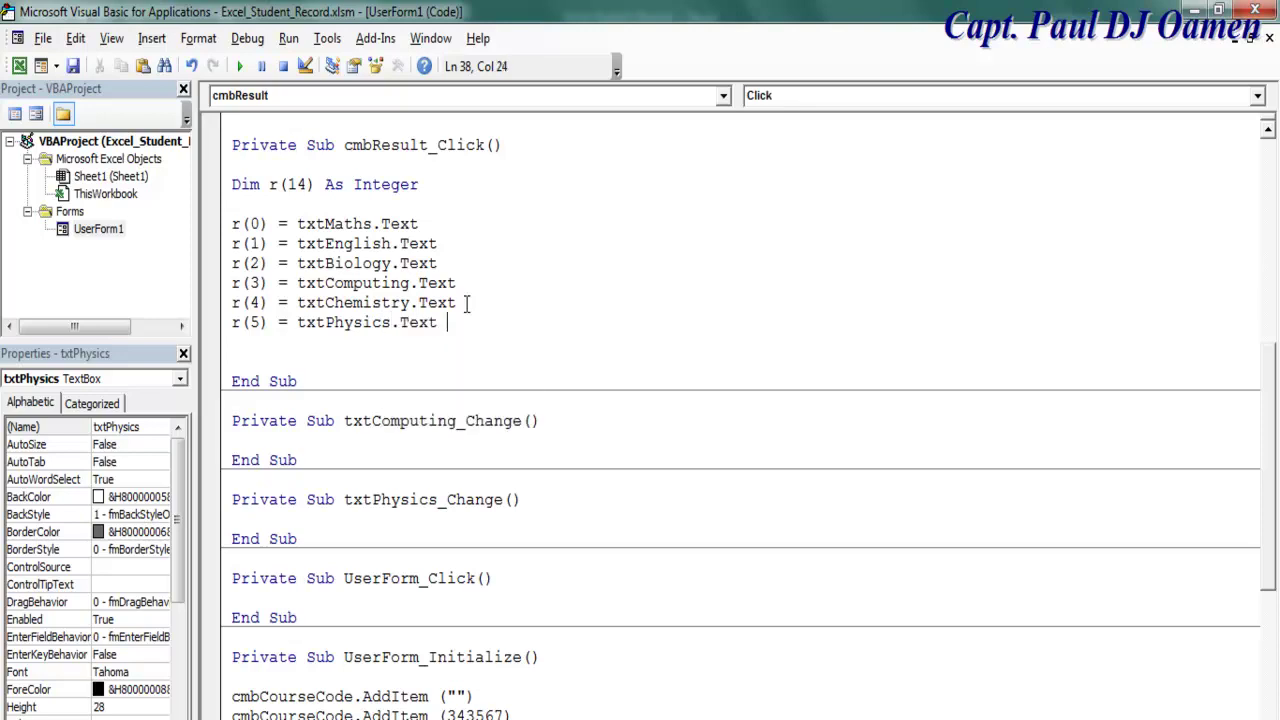
pyautogui.press('Return')
pyautogui.write('r(6')
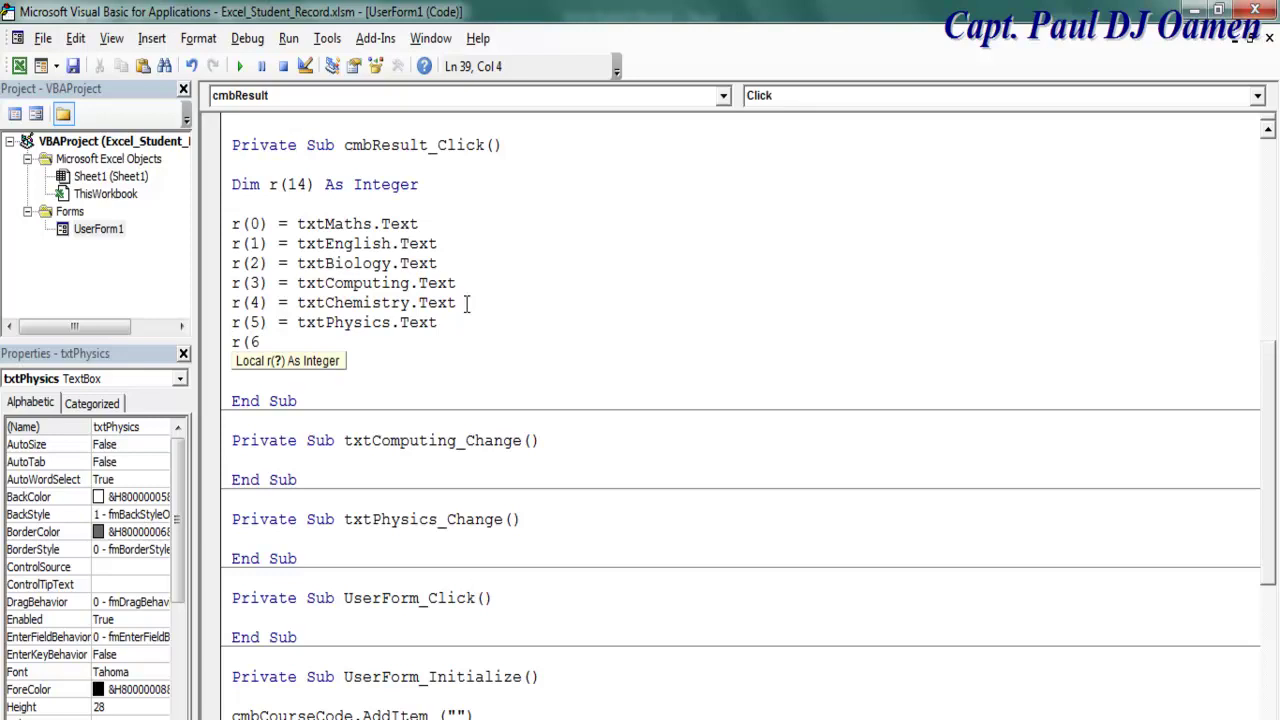
pyautogui.write(') =')
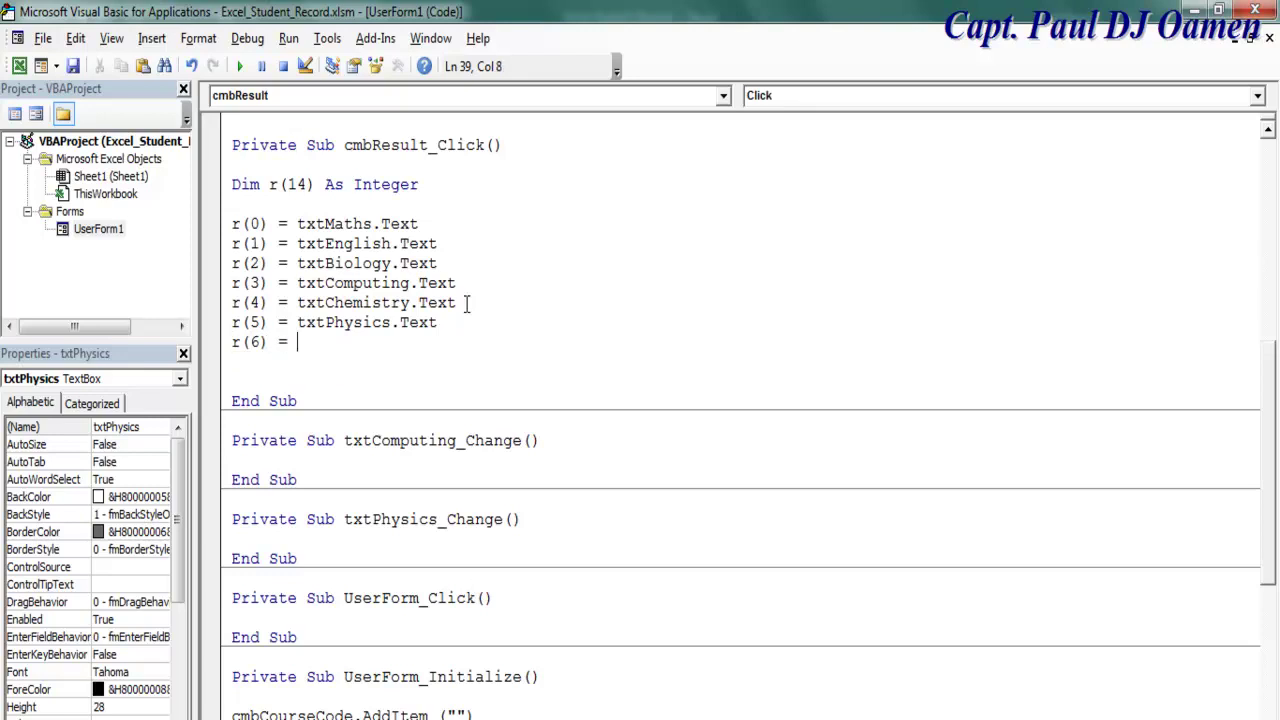
pyautogui.write(' txtAddMaths.Text')
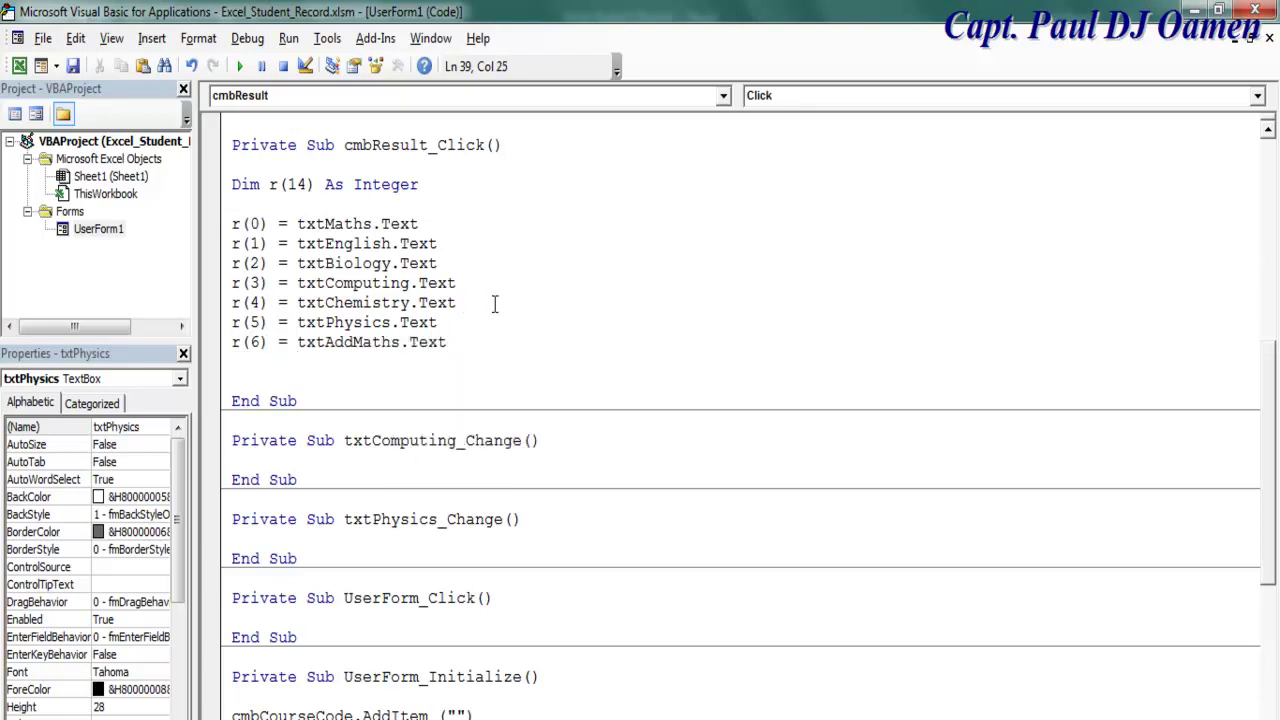
# Step: Look up the Business box's name, txtBusiness, in the form design
pyautogui.click(35, 114)
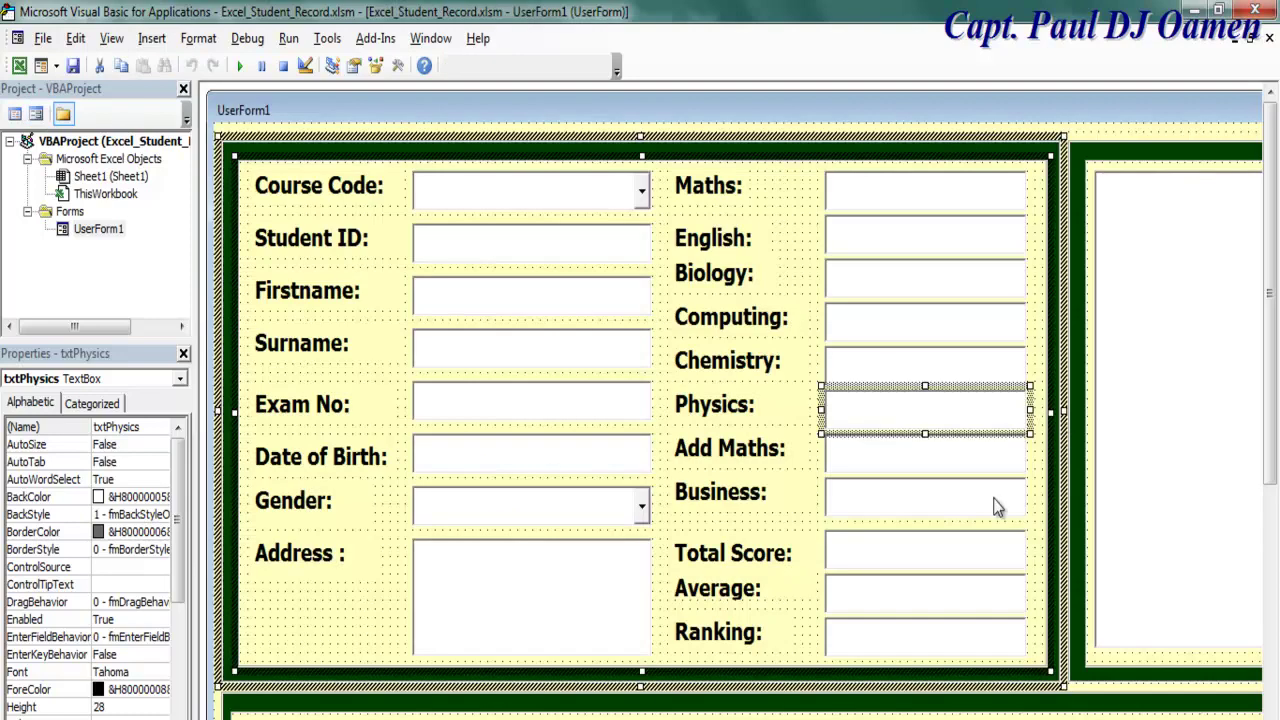
pyautogui.click(905, 497)
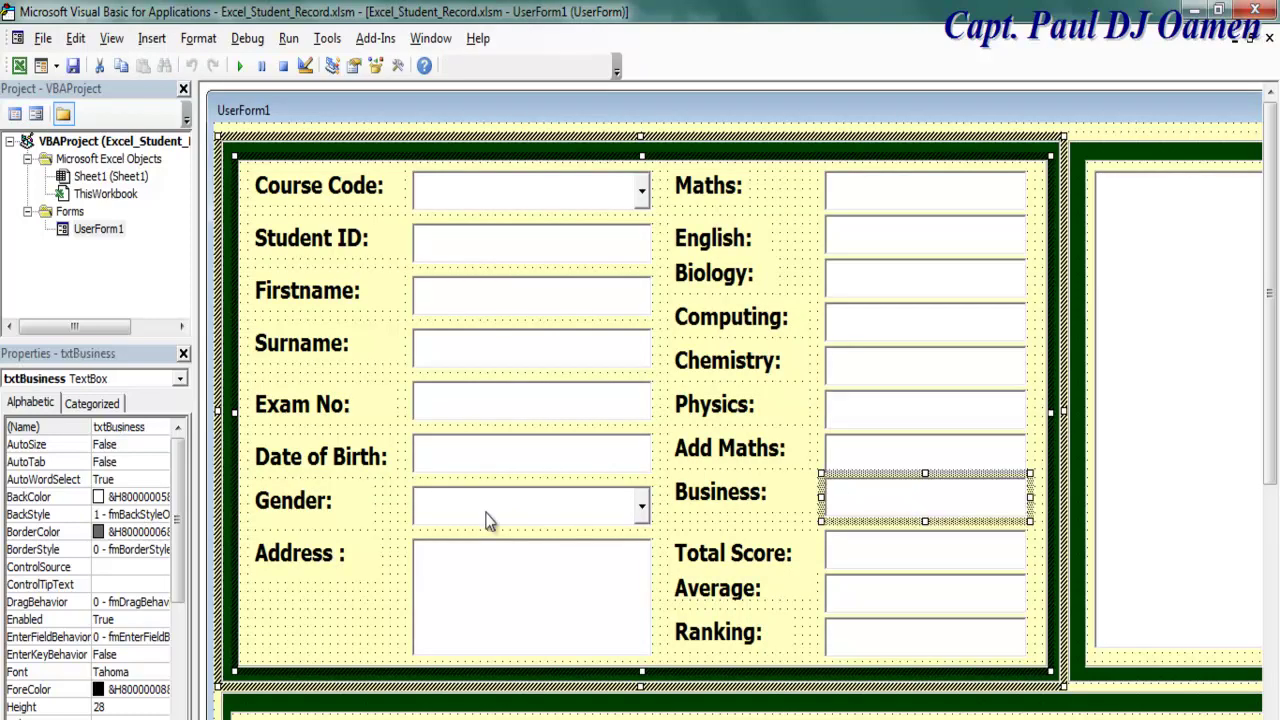
pyautogui.click(72, 428)
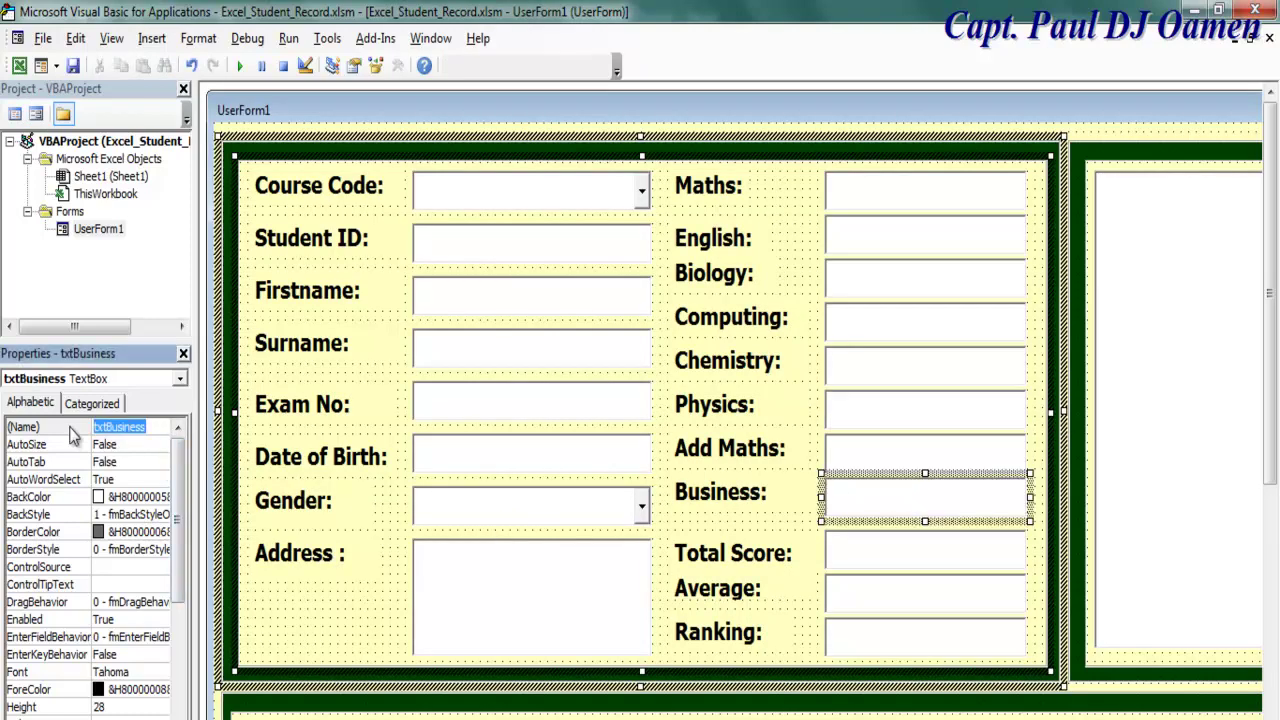
pyautogui.click(35, 114)
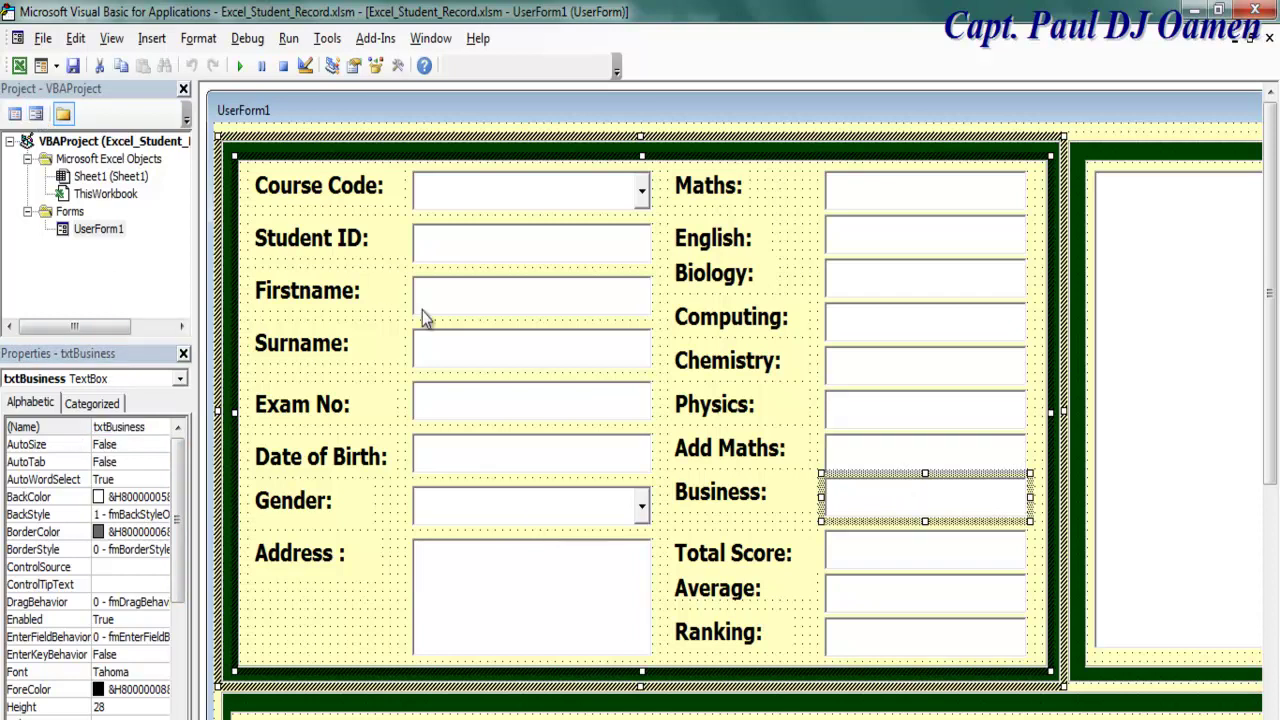
# Step: Add r(7) = txtBusiness.Text after the Add Maths line
pyautogui.click(15, 114)
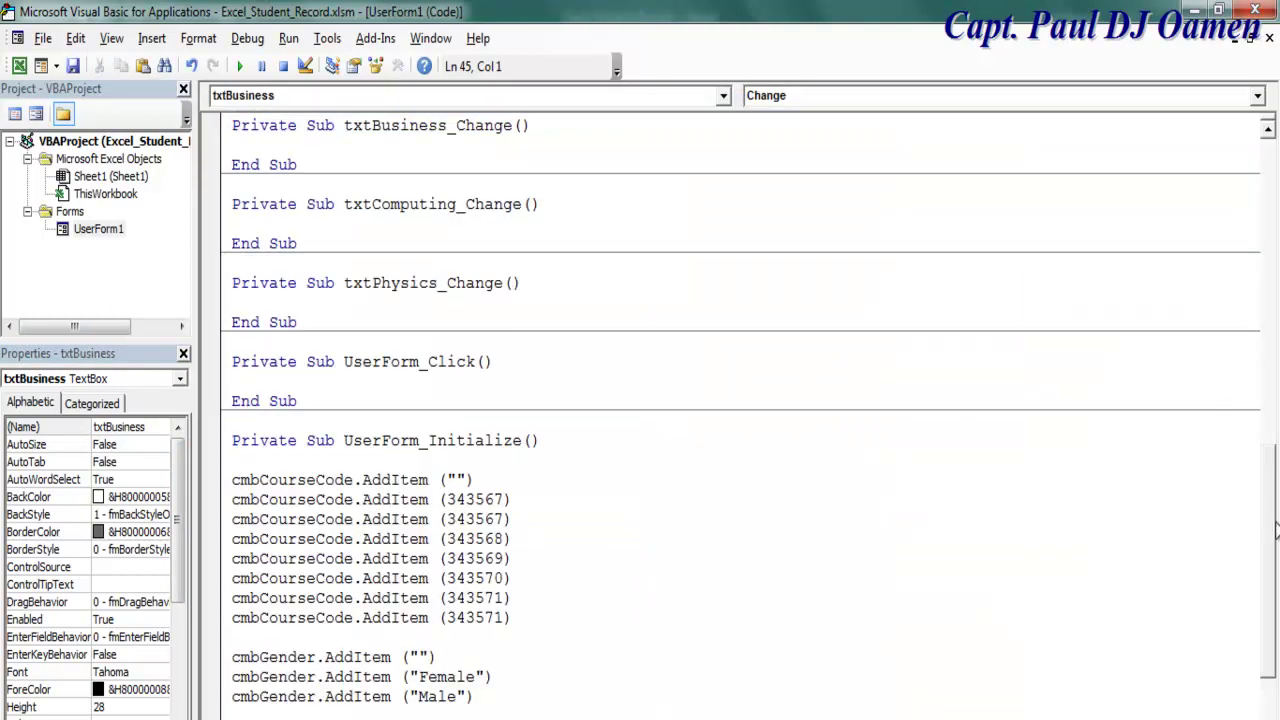
pyautogui.moveTo(1272, 545); pyautogui.dragTo(1270, 345)
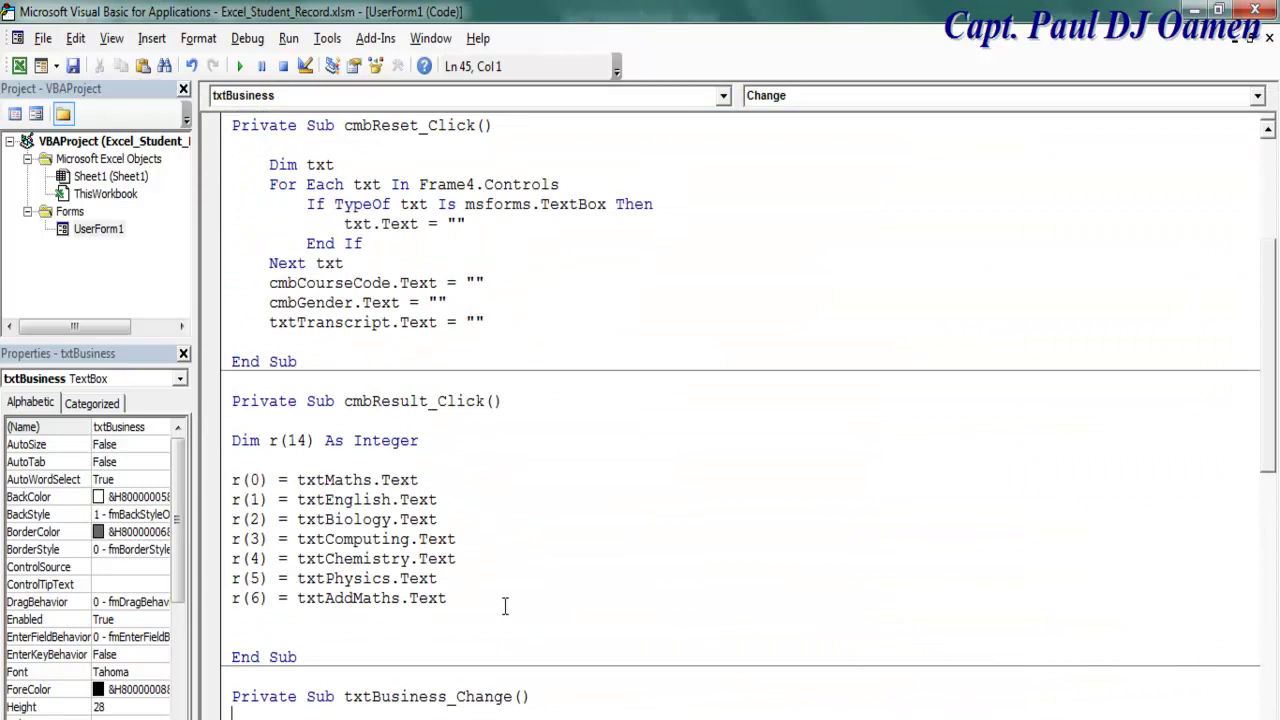
pyautogui.click(497, 594)
pyautogui.press('Return')
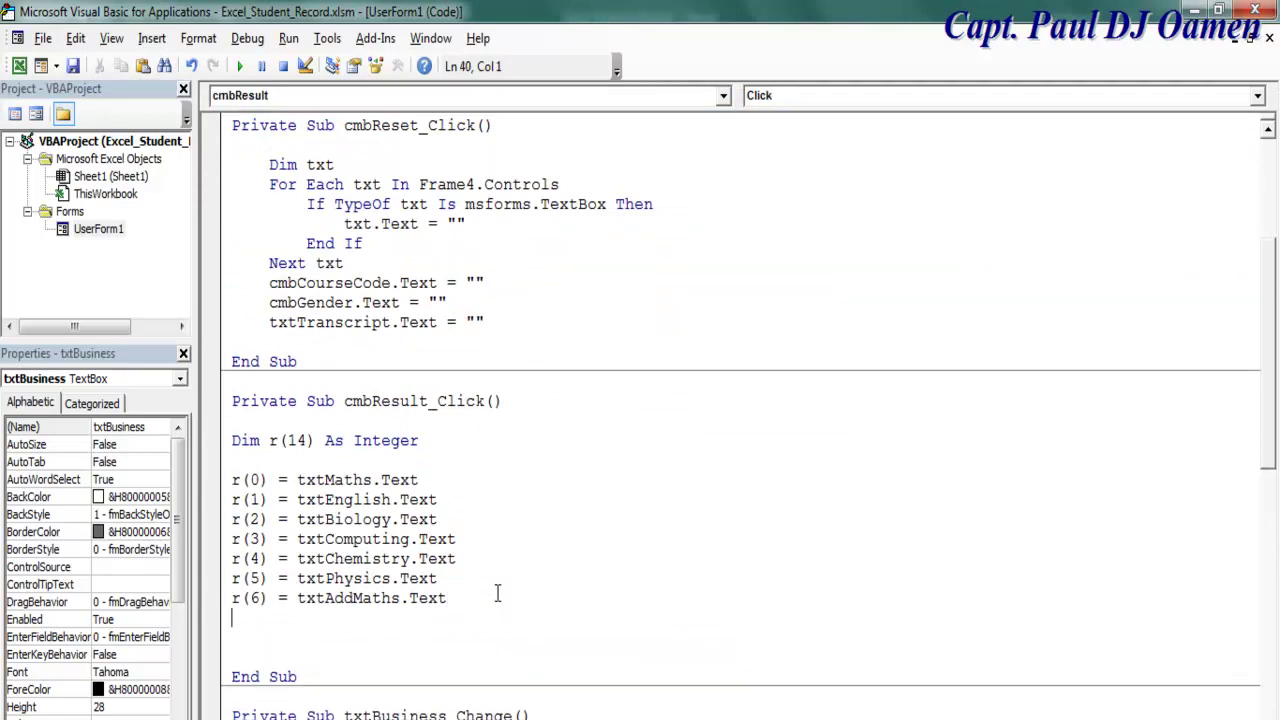
pyautogui.write('r(7) ')
pyautogui.write('= txtBusiness')
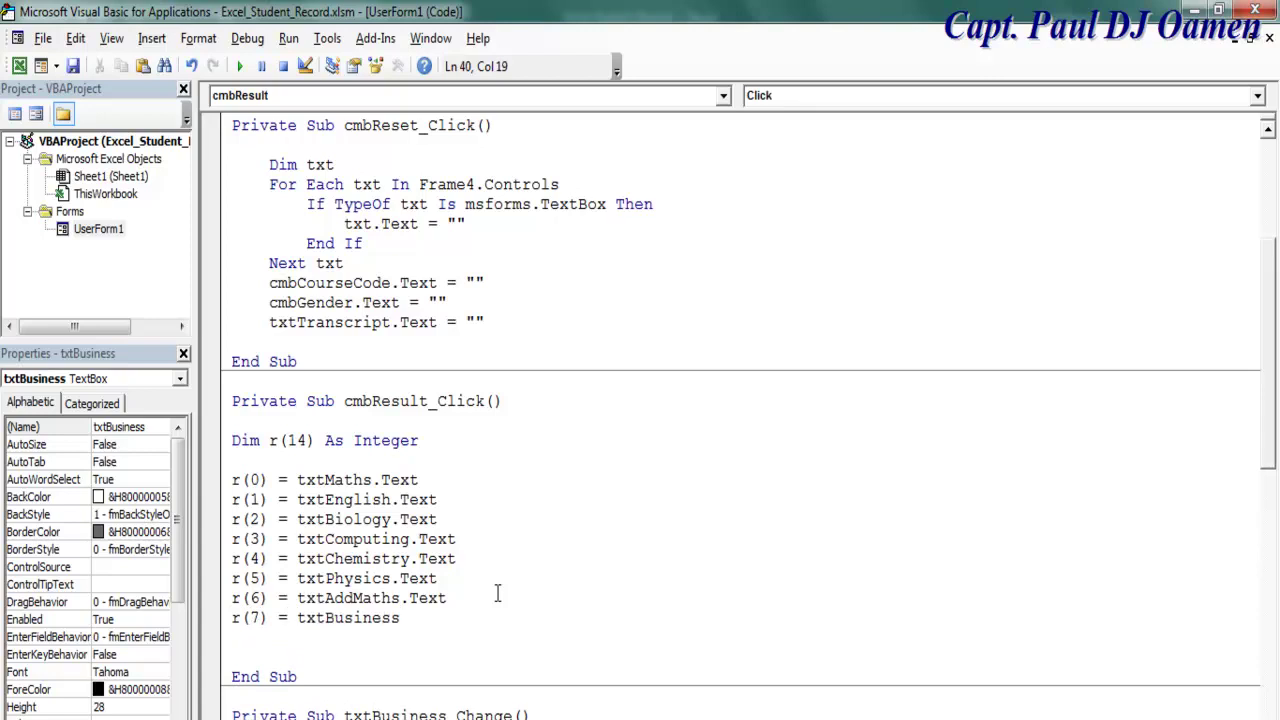
pyautogui.write('.Text')
pyautogui.press('Return')
pyautogui.press('Return')
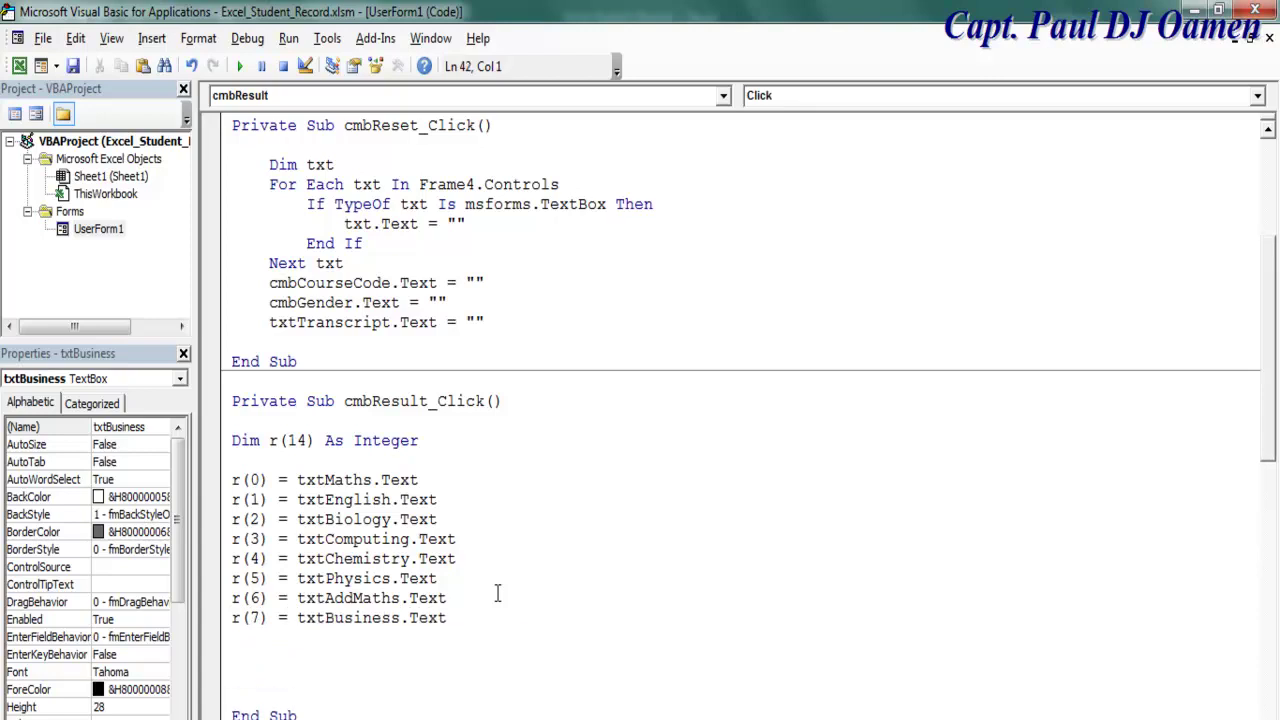
# Step: Start the r(8) line summing r(0) + r(1) + r(2)
pyautogui.write('r')
pyautogui.write('(80')
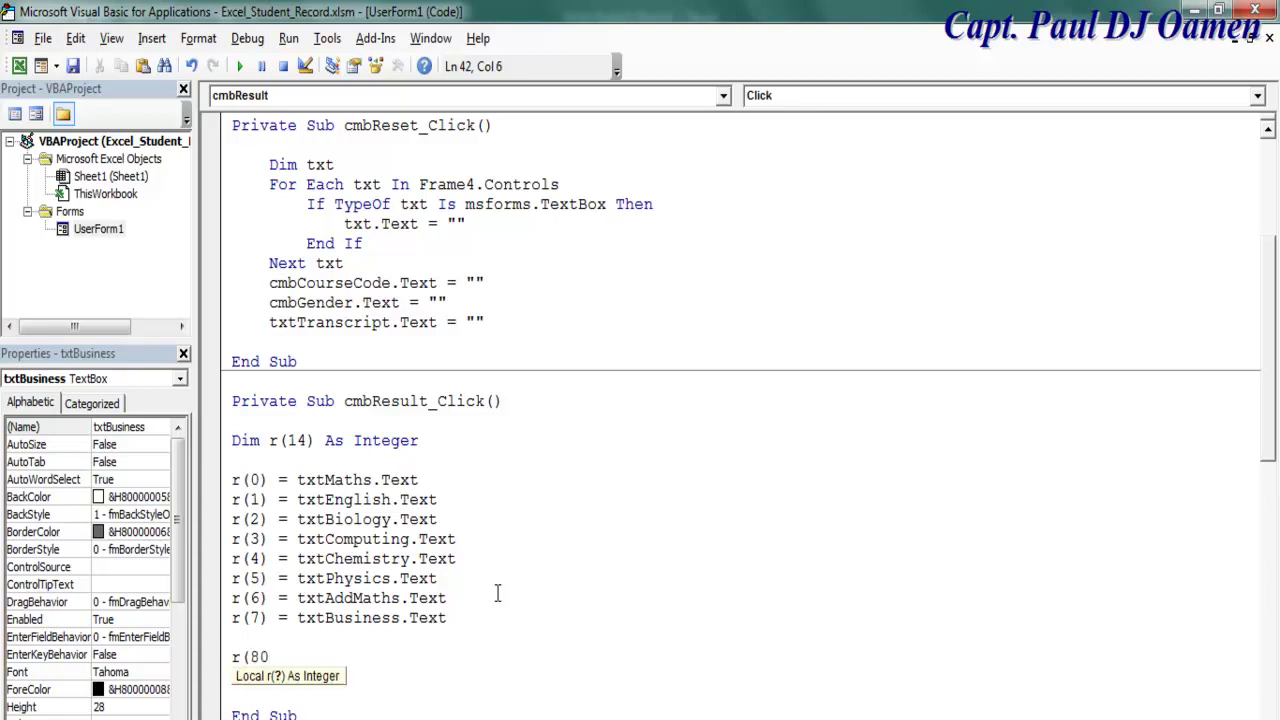
pyautogui.press('BackSpace')
pyautogui.write(') ')
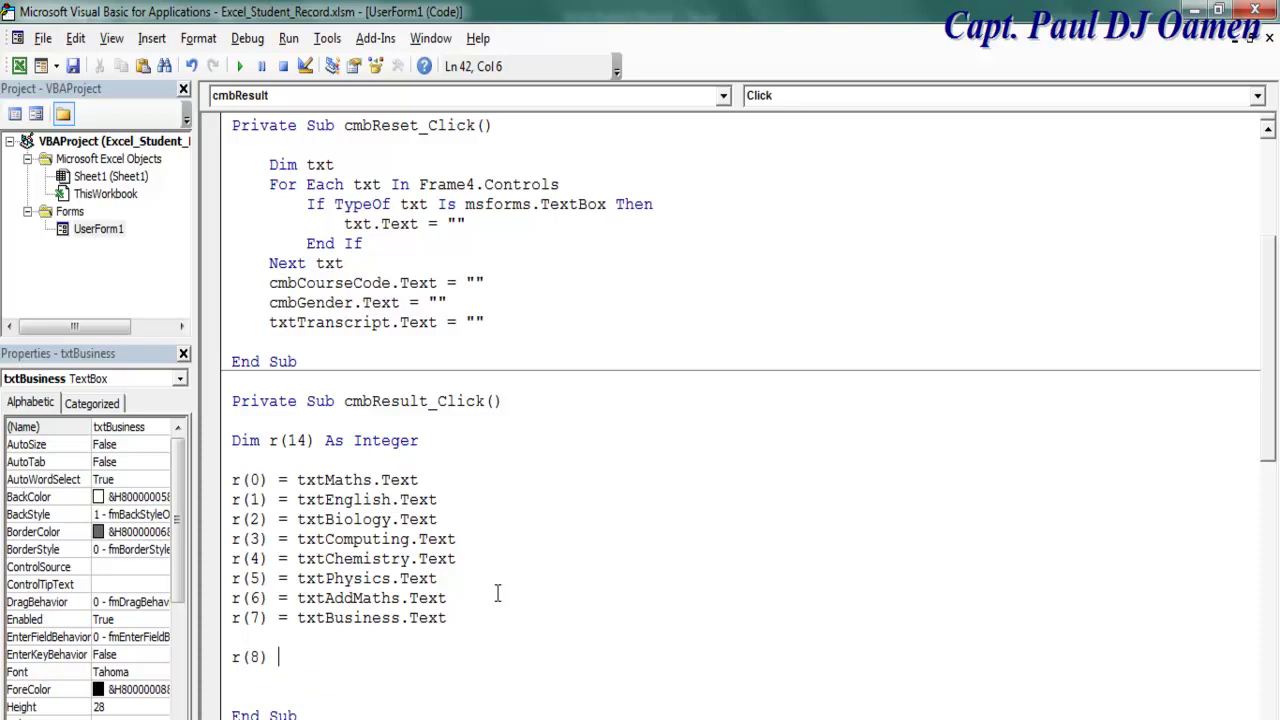
pyautogui.write('=')
pyautogui.press('BackSpace')
pyautogui.write('r(0)')
pyautogui.moveTo(268, 499); pyautogui.dragTo(229, 500)
pyautogui.hotkey('ctrl', 'c')
pyautogui.click(408, 650)
pyautogui.write('+')
pyautogui.hotkey('ctrl', 'v')
pyautogui.write('+')
pyautogui.hotkey('ctrl', 'v')
pyautogui.press('BackSpace')
pyautogui.write('2')
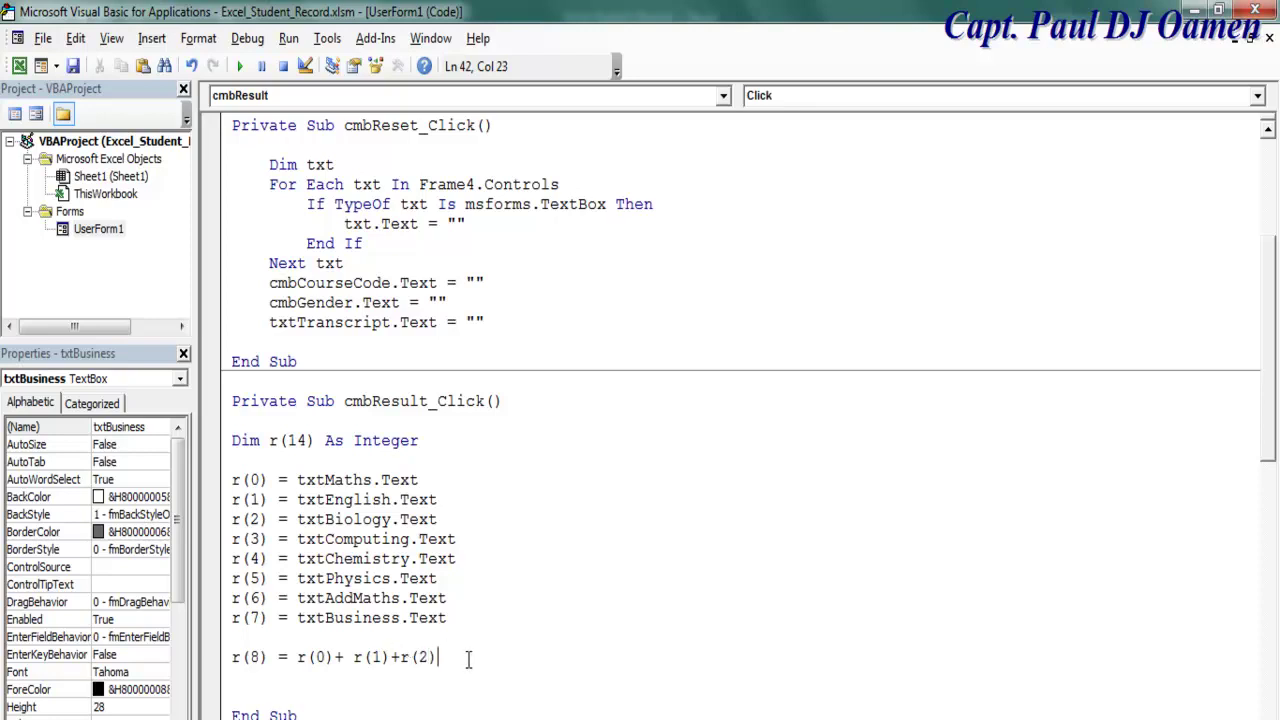
# Step: Extend the sum with r(3) through r(7)
pyautogui.write('+ r(1)')
pyautogui.press('BackSpace')
pyautogui.write('3)')
pyautogui.write('+ r(1)')
pyautogui.press('BackSpace')
pyautogui.press('BackSpace')
pyautogui.write('4) ')
pyautogui.write('+ r(1)')
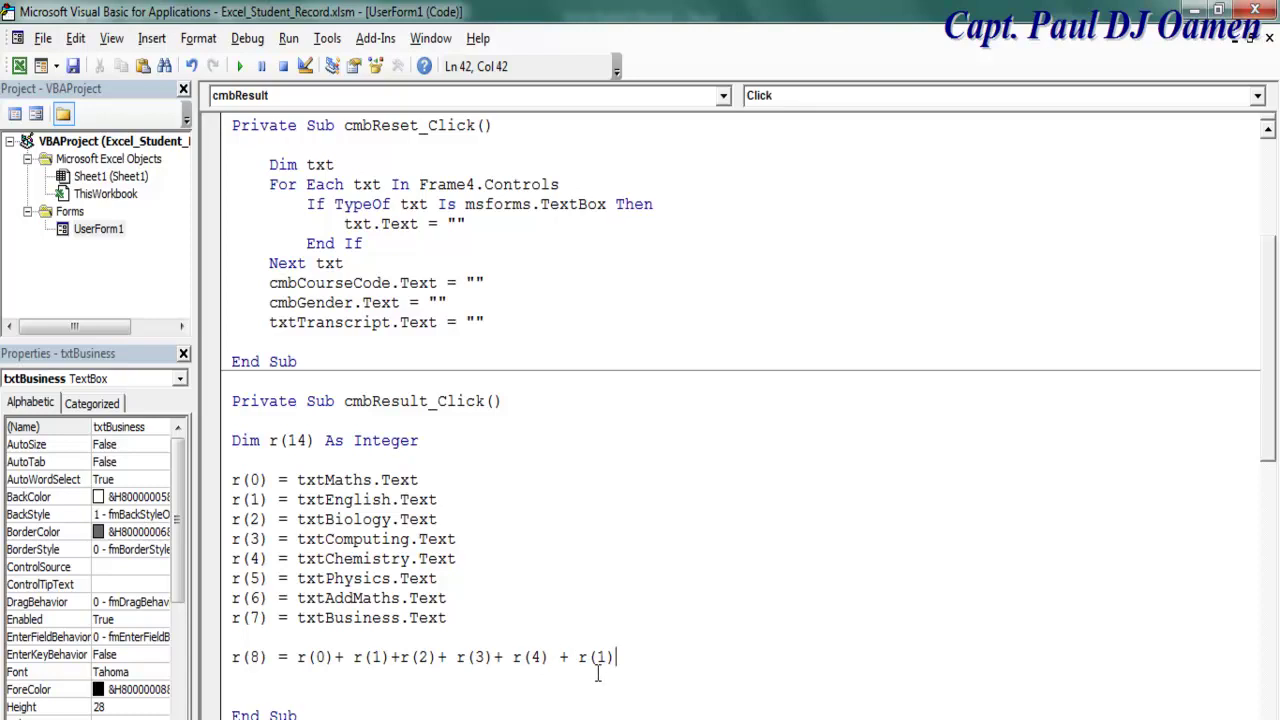
pyautogui.click(604, 657)
pyautogui.press('BackSpace')
pyautogui.write('5')
pyautogui.click(647, 657)
pyautogui.write('+ r(1)')
pyautogui.press('BackSpace')
pyautogui.write('6')
pyautogui.click(693, 648)
pyautogui.write('+ ')
pyautogui.write('r(1)')
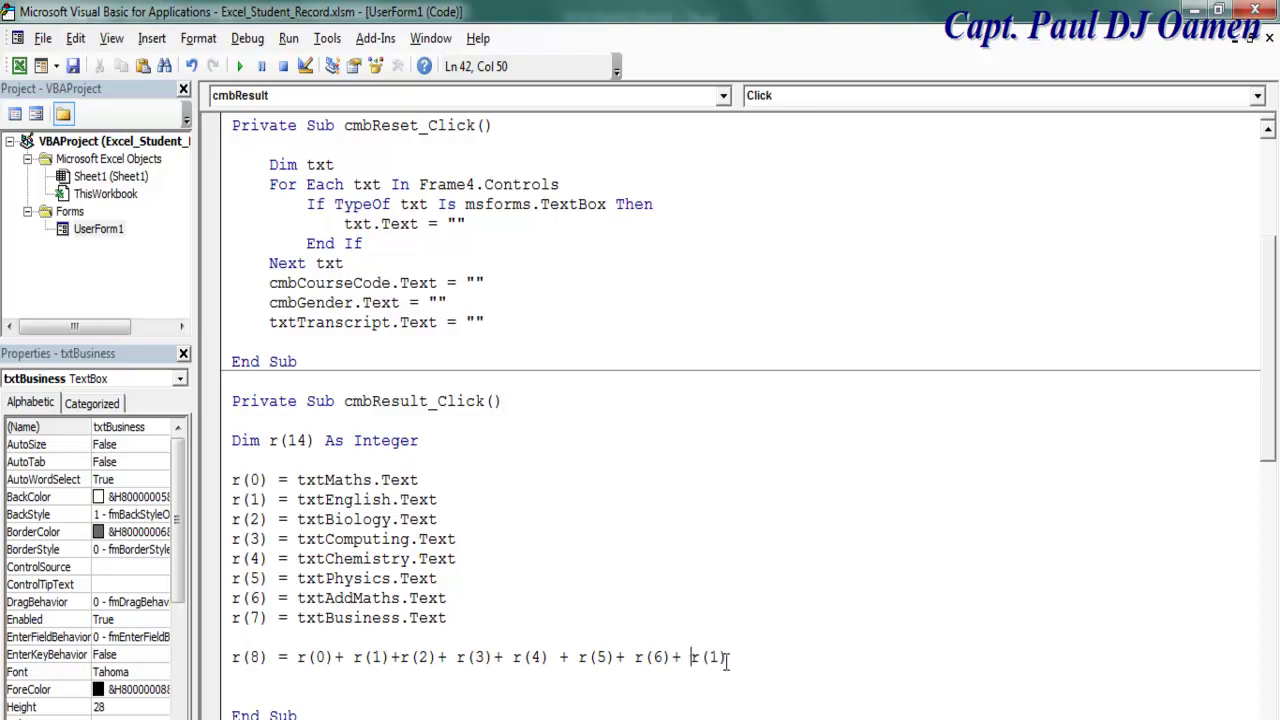
pyautogui.click(721, 657)
pyautogui.press('BackSpace')
pyautogui.write('7')
# Step: Wrap the eight-score sum in parentheses and divide it by 8
pyautogui.click(764, 598)
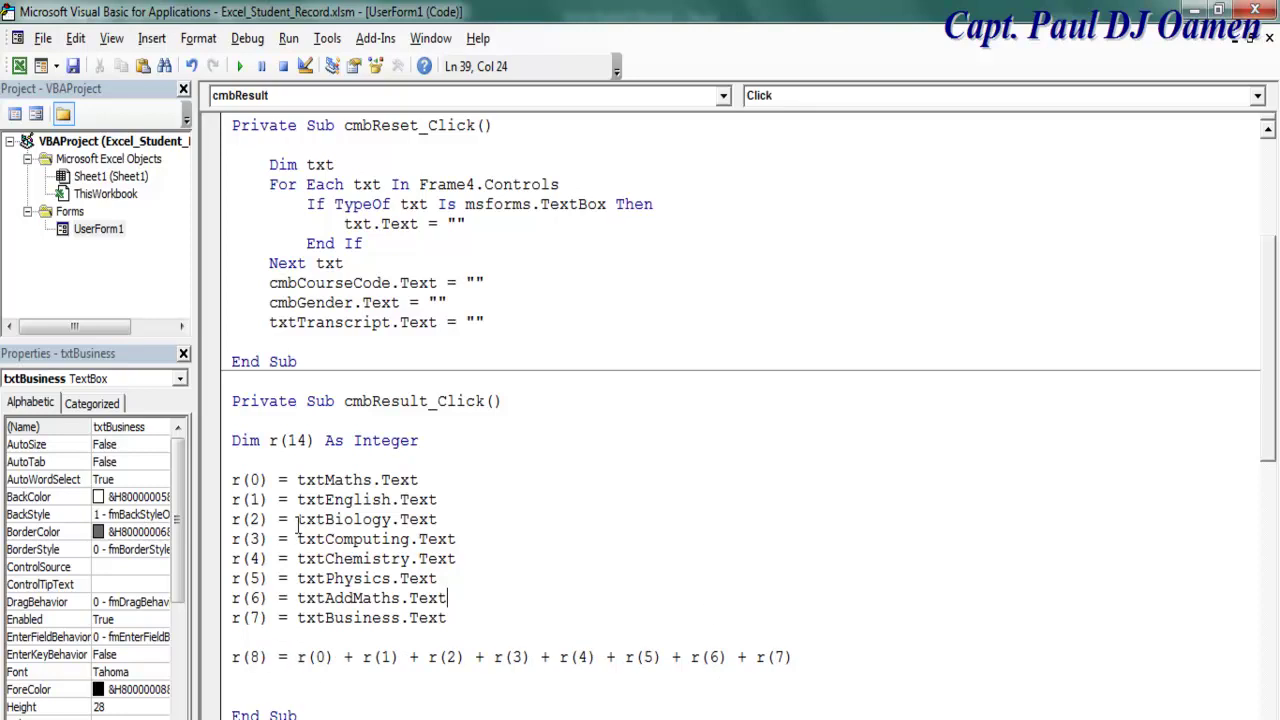
pyautogui.moveTo(297, 480)
pyautogui.mouseDown()
pyautogui.moveTo(305, 558)
pyautogui.moveTo(448, 618)
pyautogui.mouseUp()
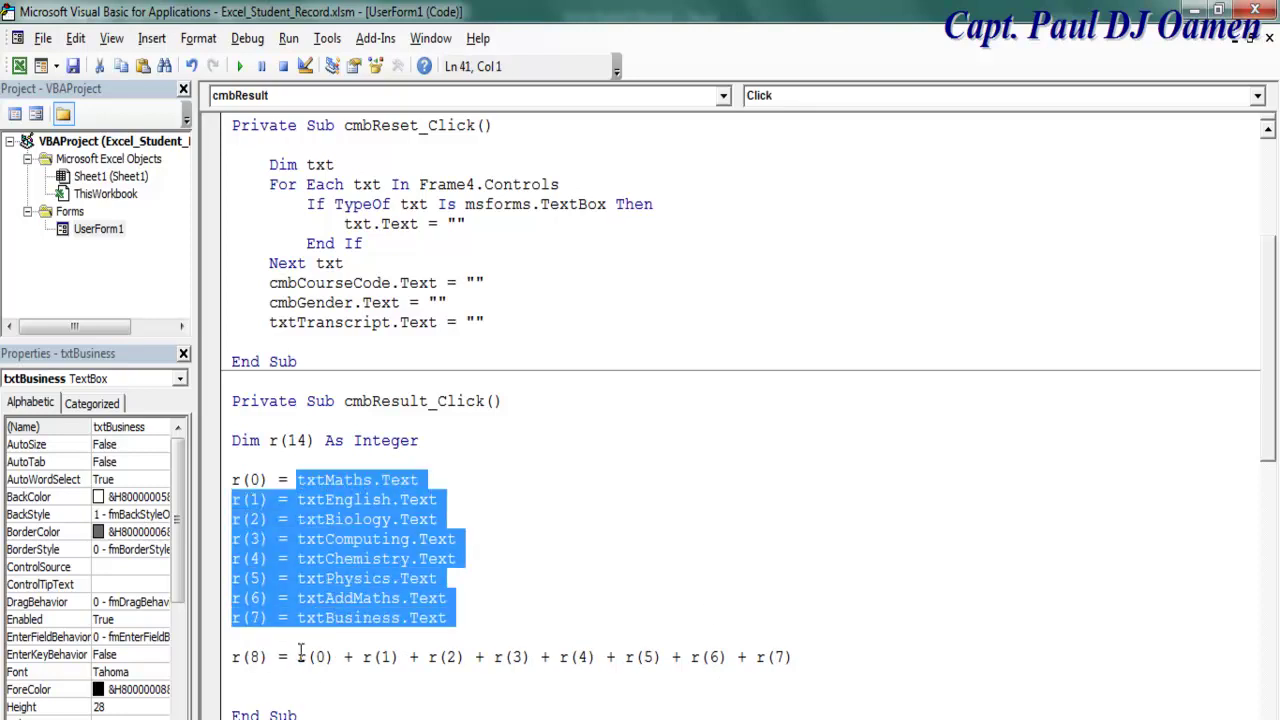
pyautogui.click(297, 657)
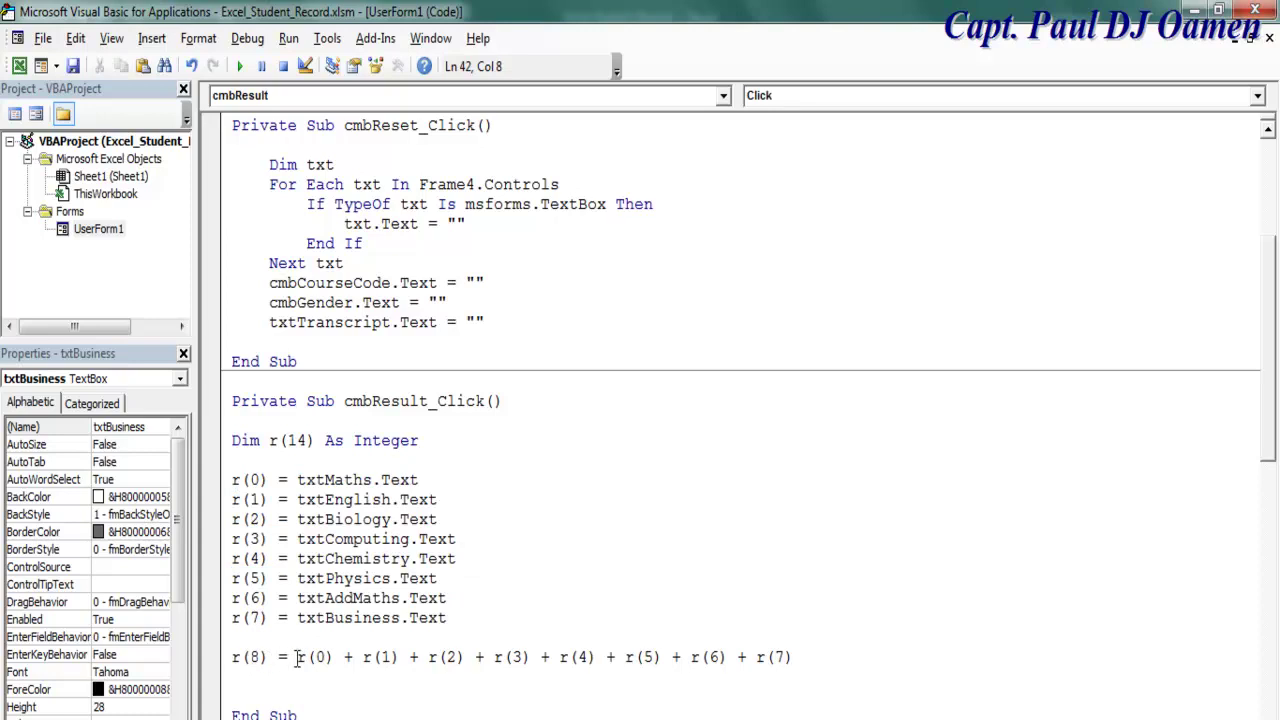
pyautogui.write('(')
pyautogui.click(823, 657)
pyautogui.write(')/8')
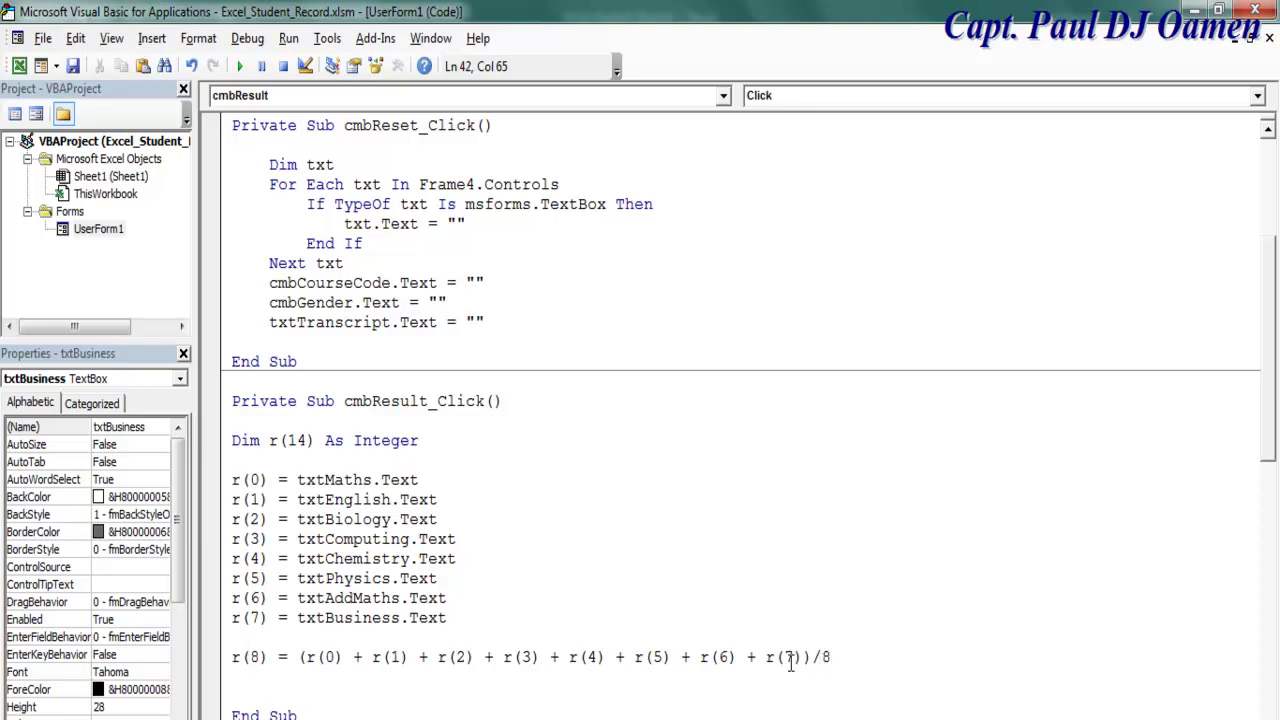
pyautogui.press('Return')
# Step: Set r(9) to the copied sum of r(0) through r(7)
pyautogui.write('r')
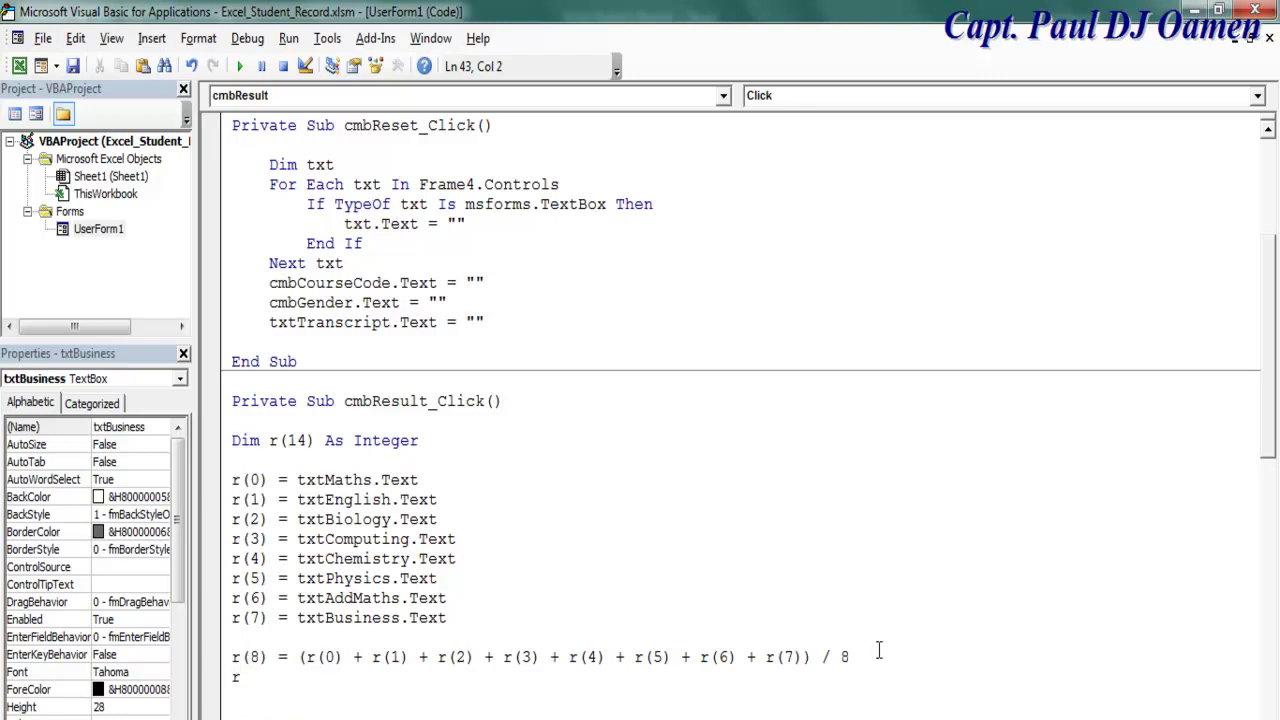
pyautogui.write('(9) ')
pyautogui.write('=')
pyautogui.click(808, 660)
pyautogui.click(620, 500)
pyautogui.moveTo(810, 657); pyautogui.dragTo(299, 657)
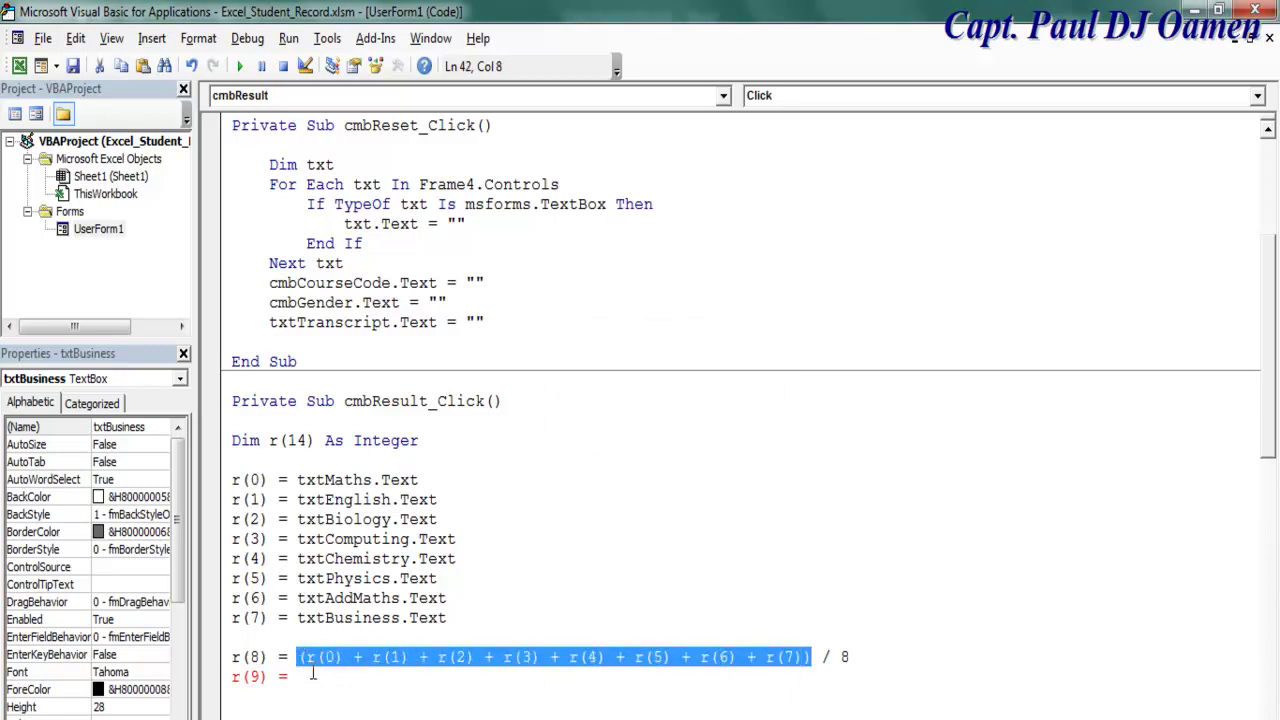
pyautogui.hotkey('ctrl', 'c')
pyautogui.click(313, 676)
pyautogui.hotkey('ctrl', 'v')
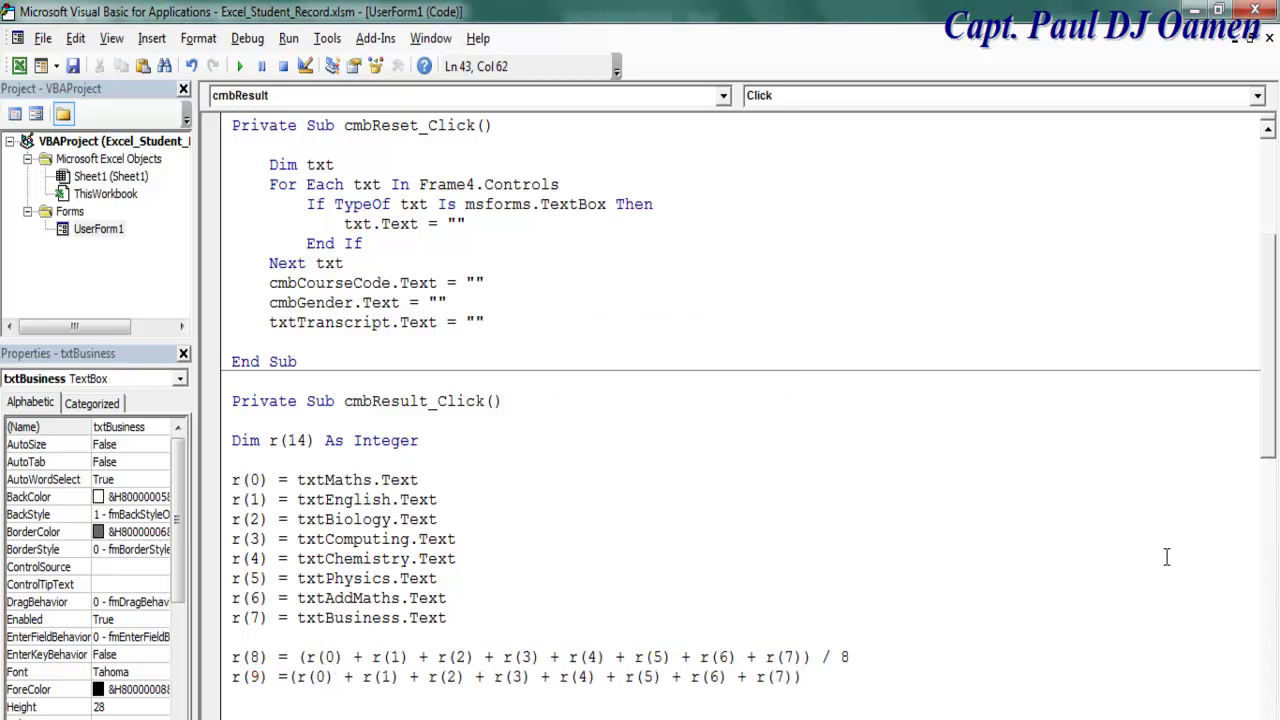
pyautogui.moveTo(1266, 415); pyautogui.dragTo(1108, 466)
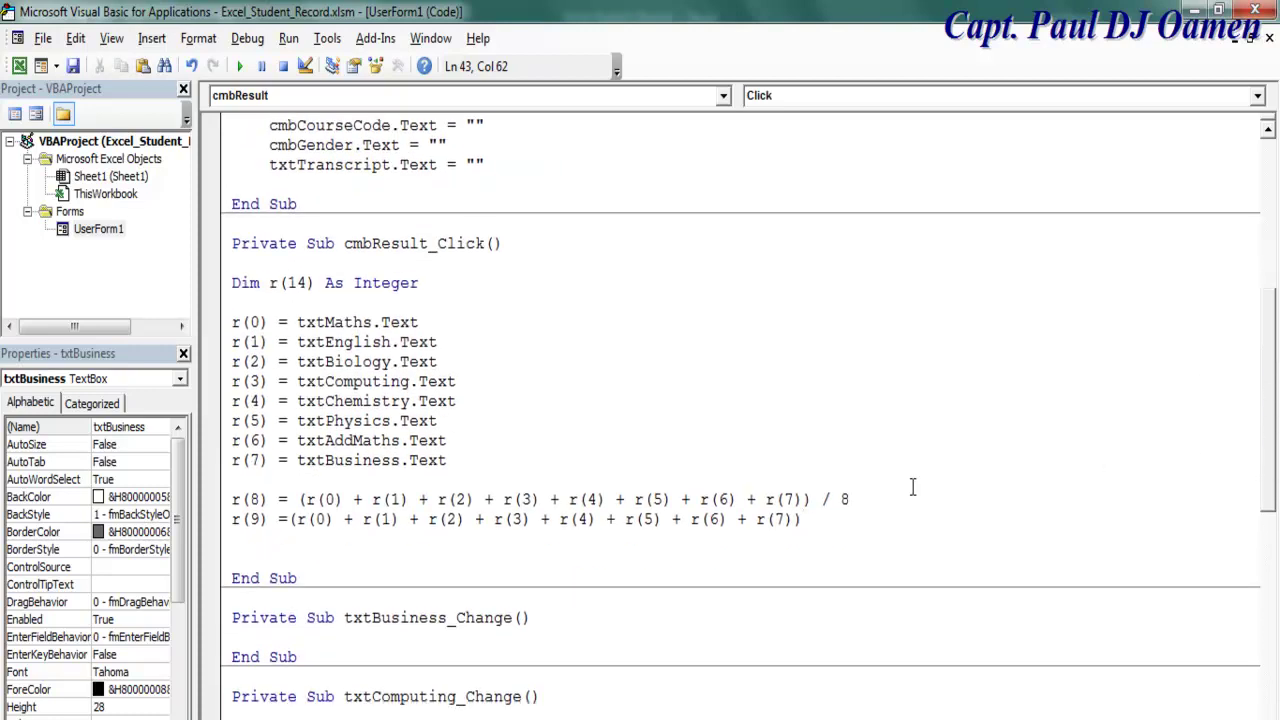
pyautogui.press('Return')
pyautogui.press('Return')
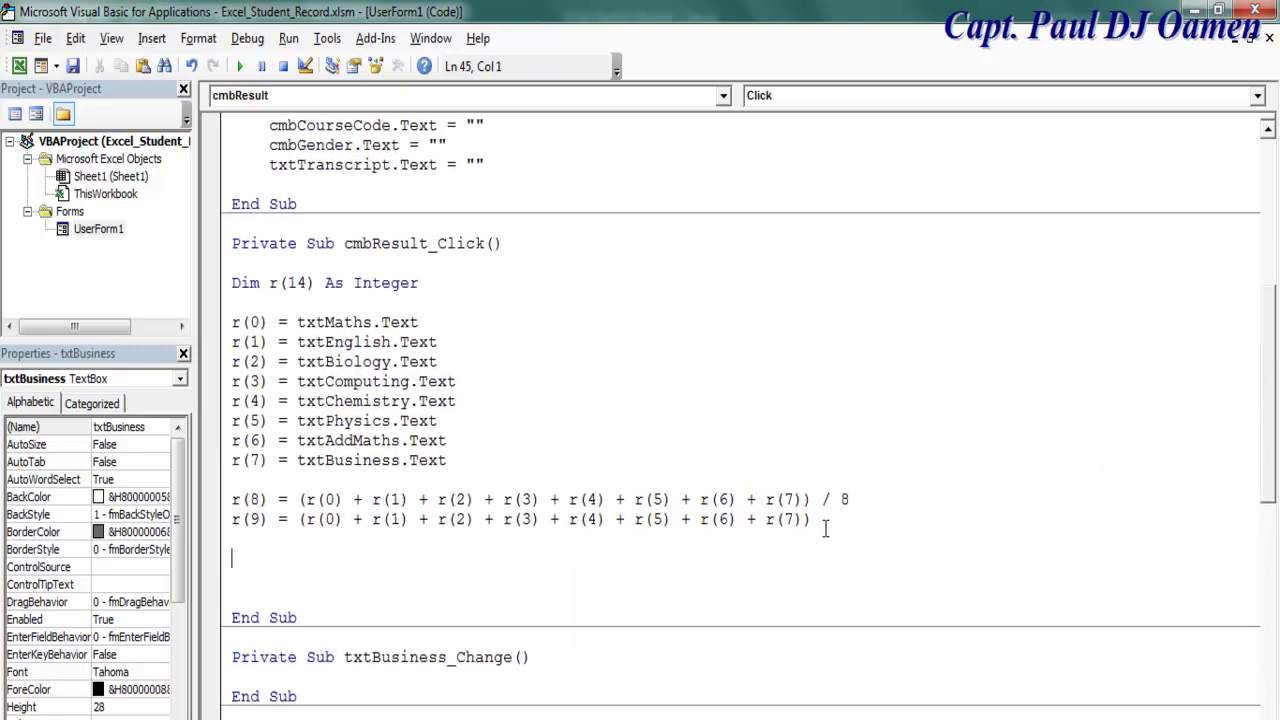
# Step: Add txtAverage.Text = r(8) and txtTotalScore.Text = r(9)
pyautogui.write('txt')
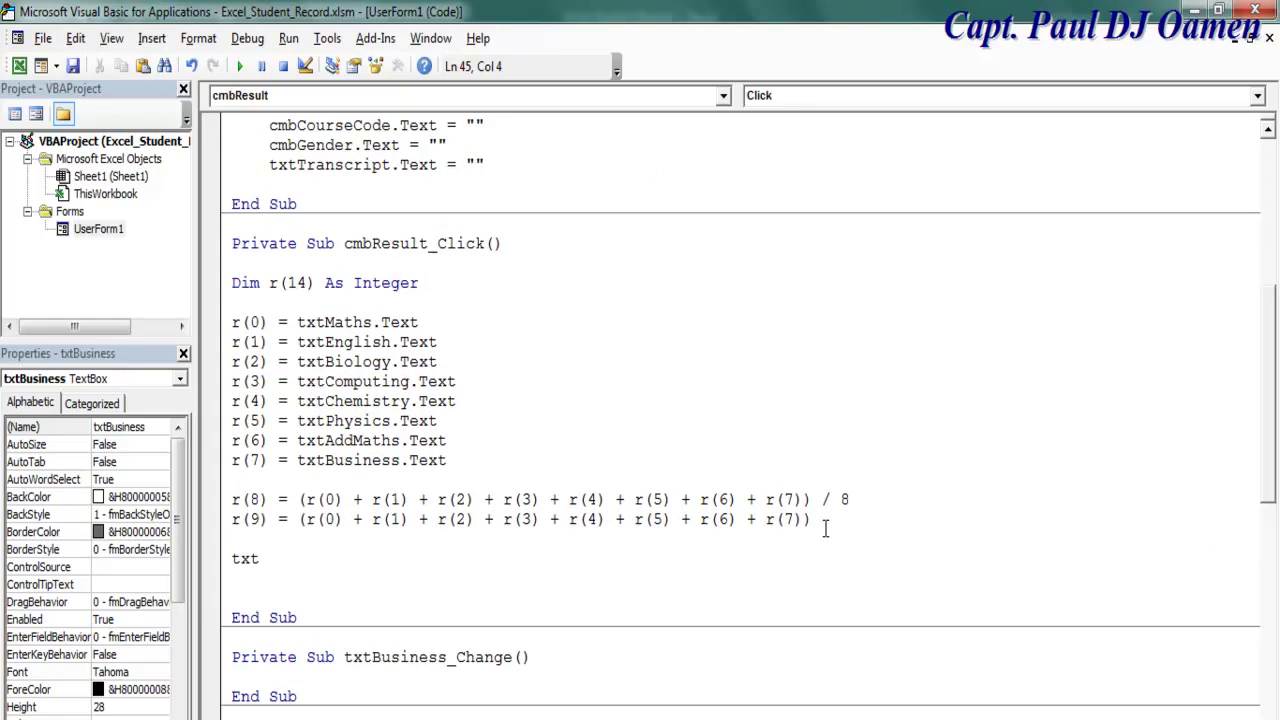
pyautogui.write('Vaer')
pyautogui.press('BackSpace')
pyautogui.press('BackSpace')
pyautogui.press('BackSpace')
pyautogui.press('BackSpace')
pyautogui.write('Ave')
pyautogui.write('rage.')
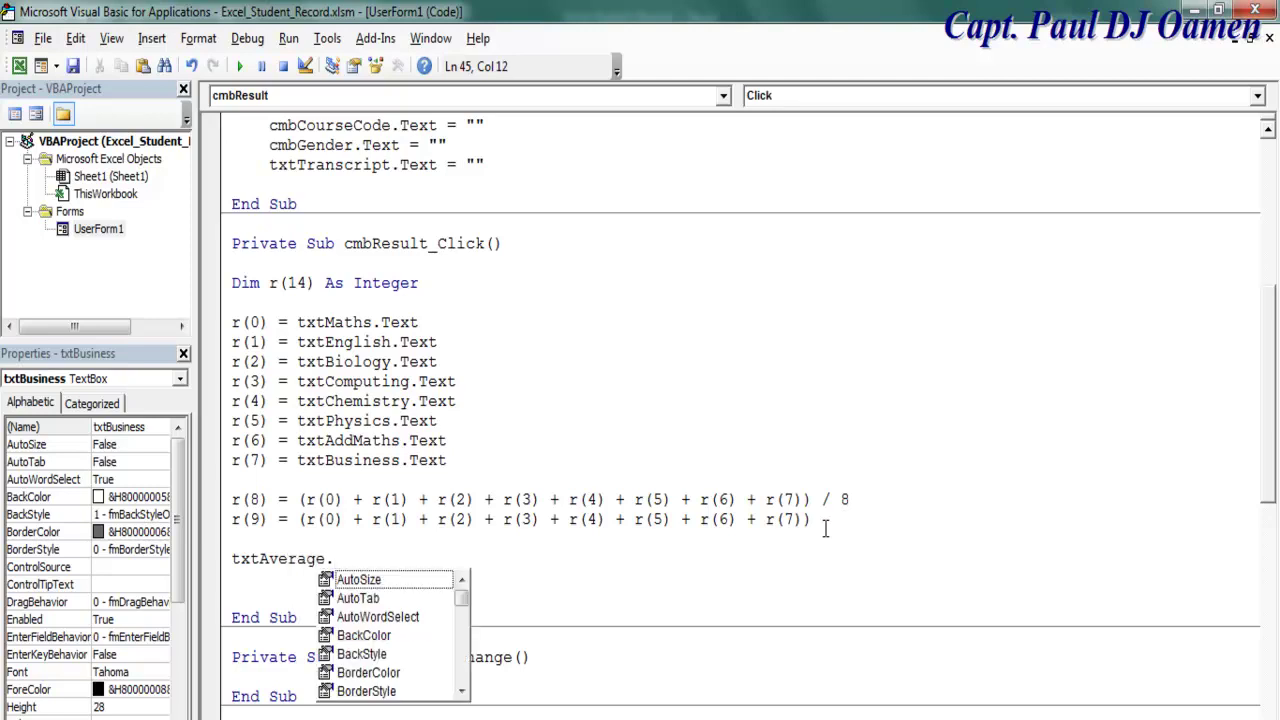
pyautogui.write('Text = ')
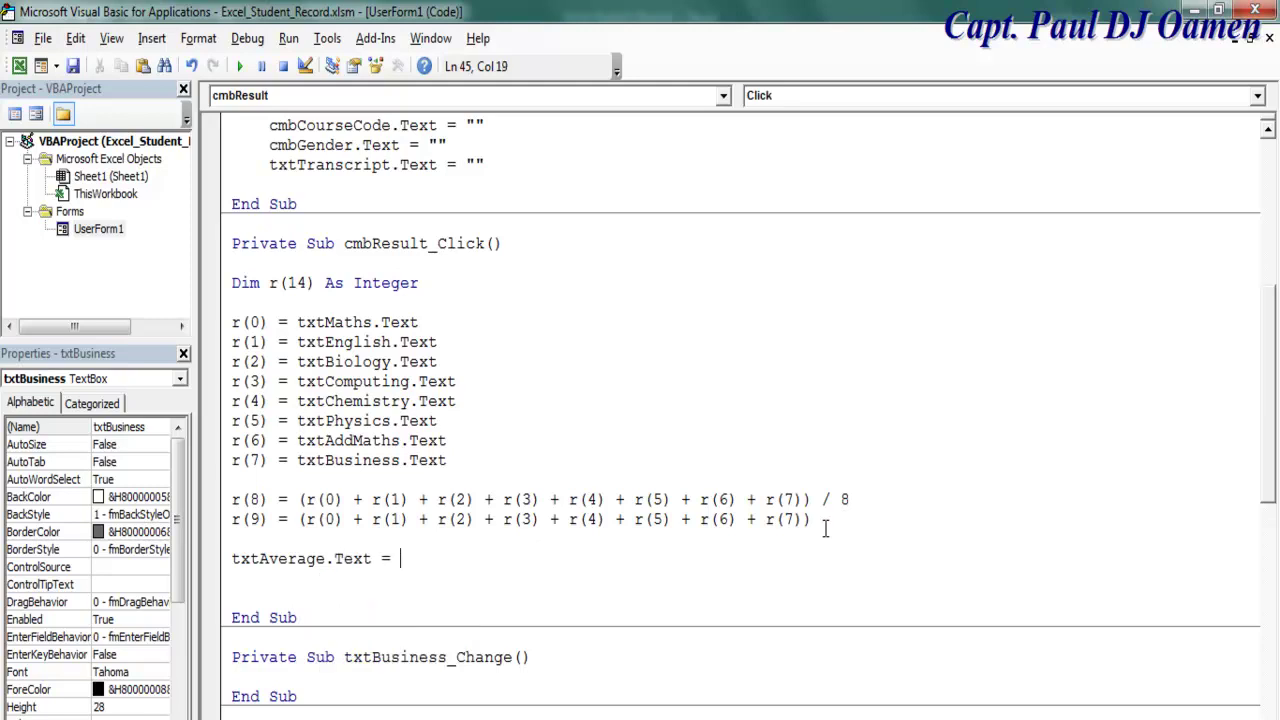
pyautogui.write('r(8)')
pyautogui.press('Return')
pyautogui.write('txtTotalScore.text =')
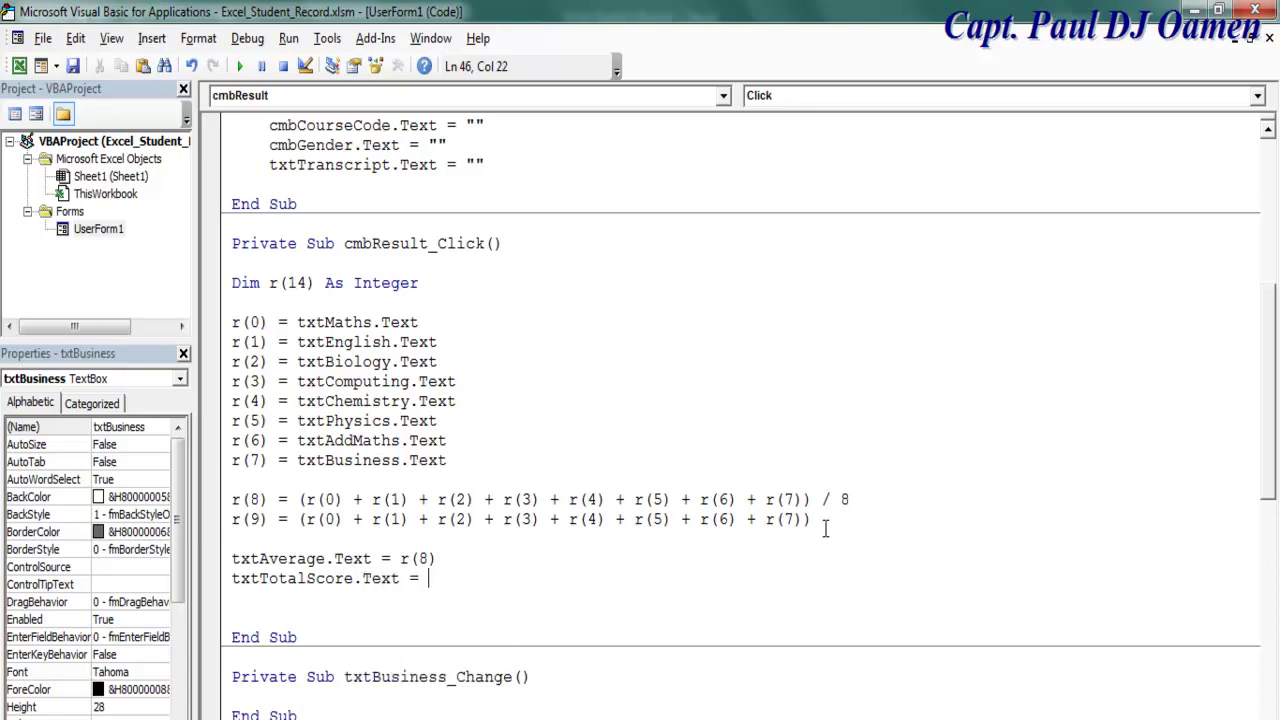
pyautogui.write('r(')
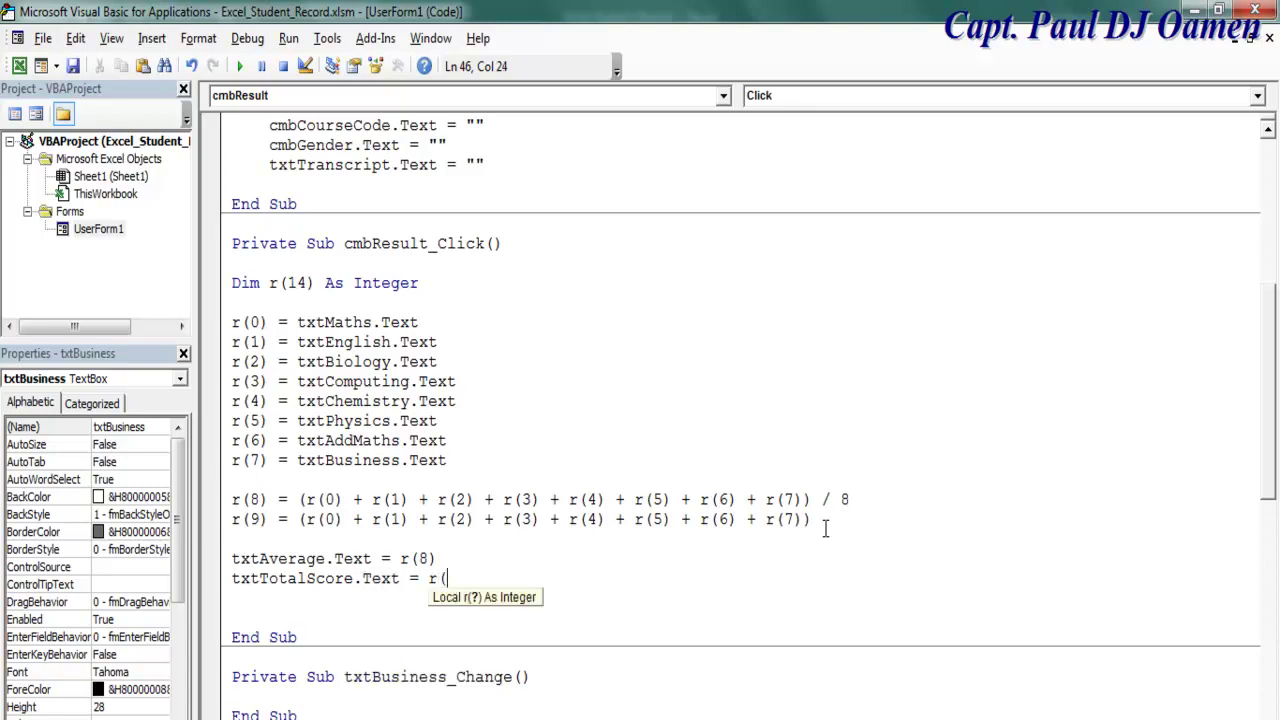
pyautogui.write('9)')
pyautogui.press('Return')
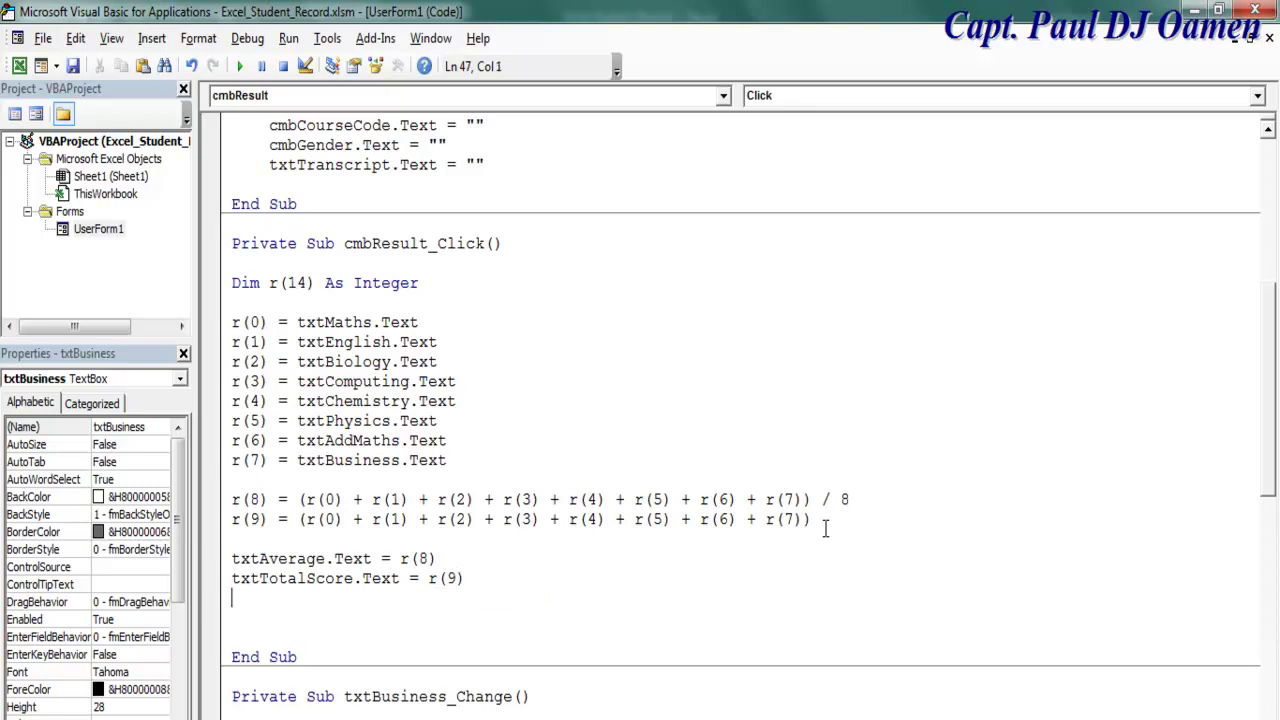
pyautogui.press('Return')
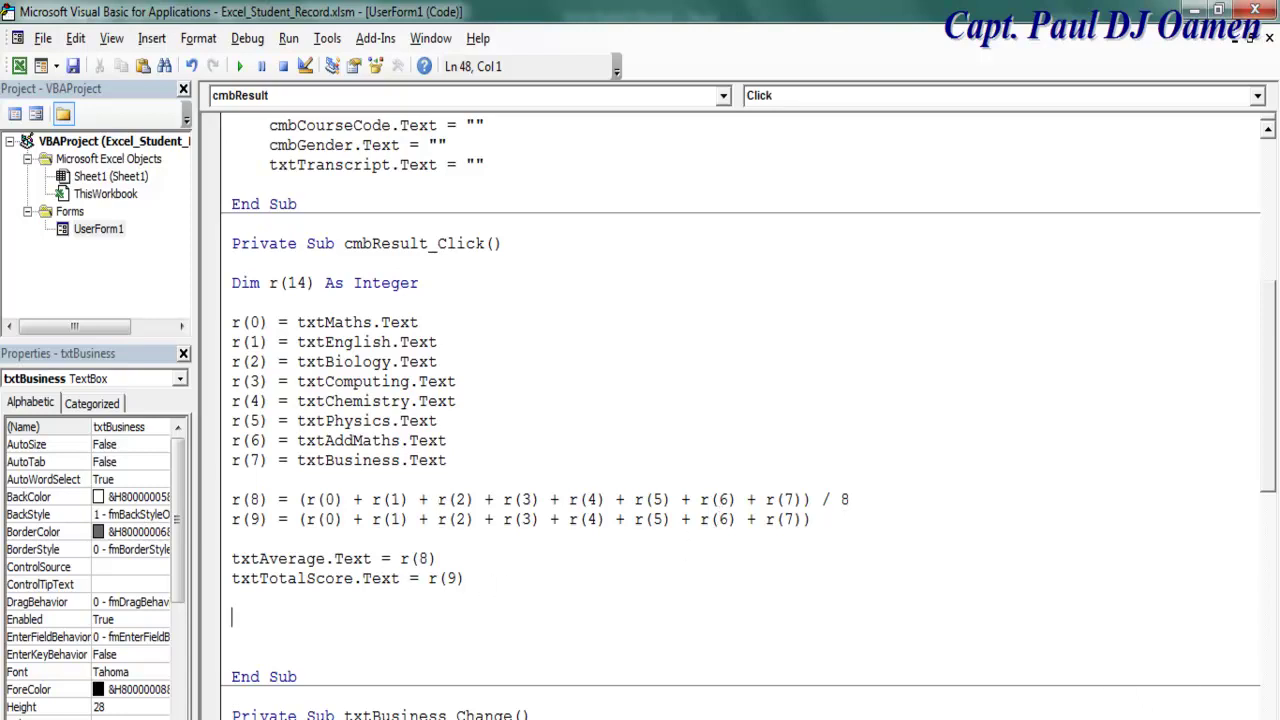
# Step: Begin an If block testing whether r(9) >= 700
pyautogui.click(487, 582)
pyautogui.press('Return')
pyautogui.press('Return')
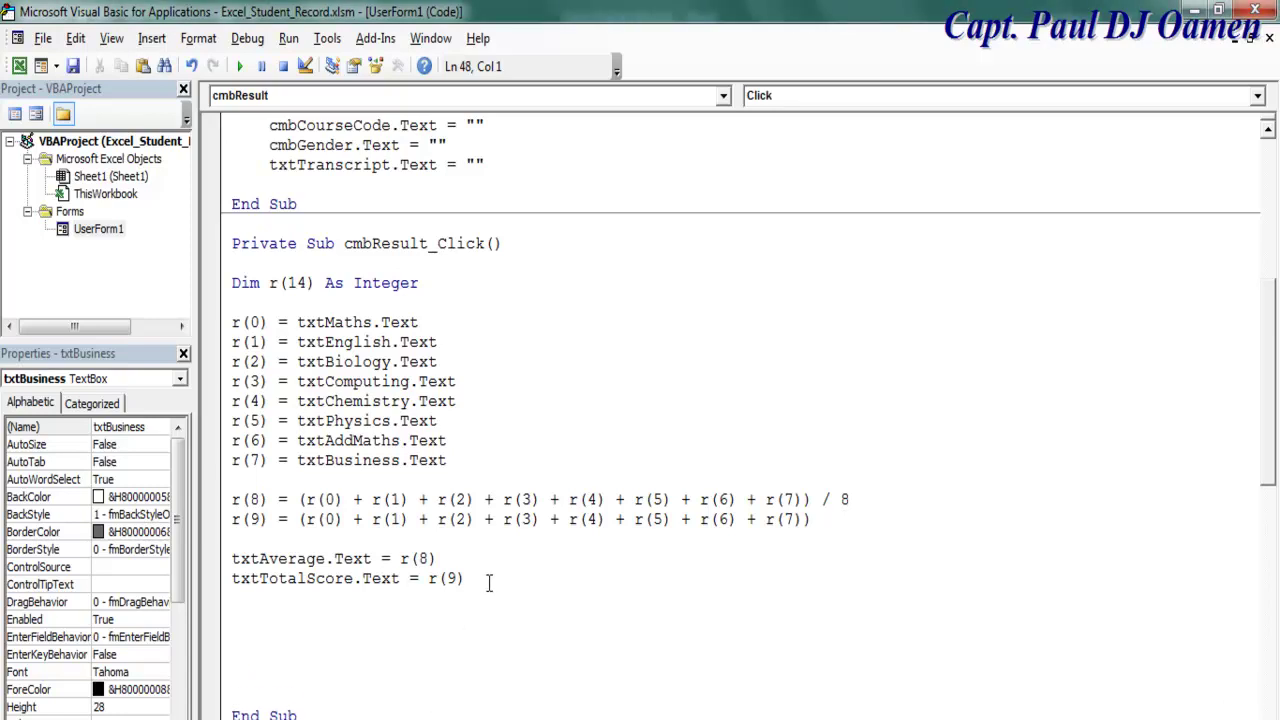
pyautogui.write('if ')
pyautogui.write('(')
pyautogui.write('r(')
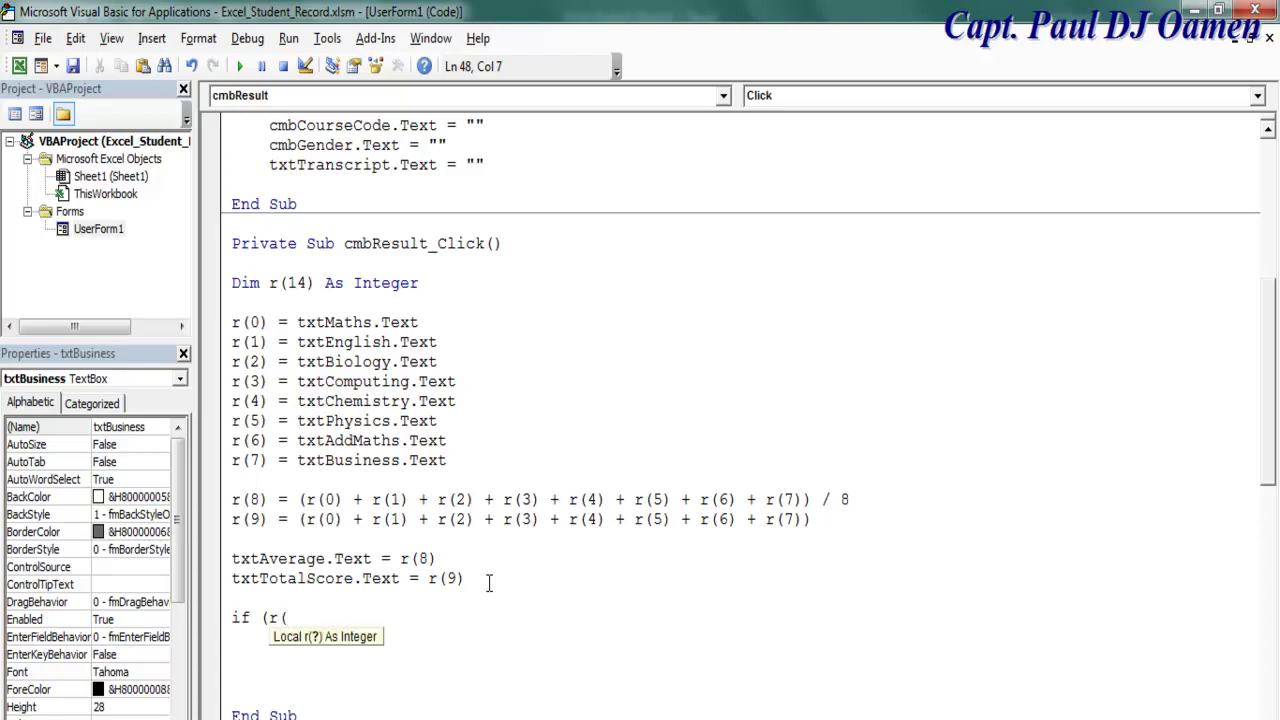
pyautogui.write('9)')
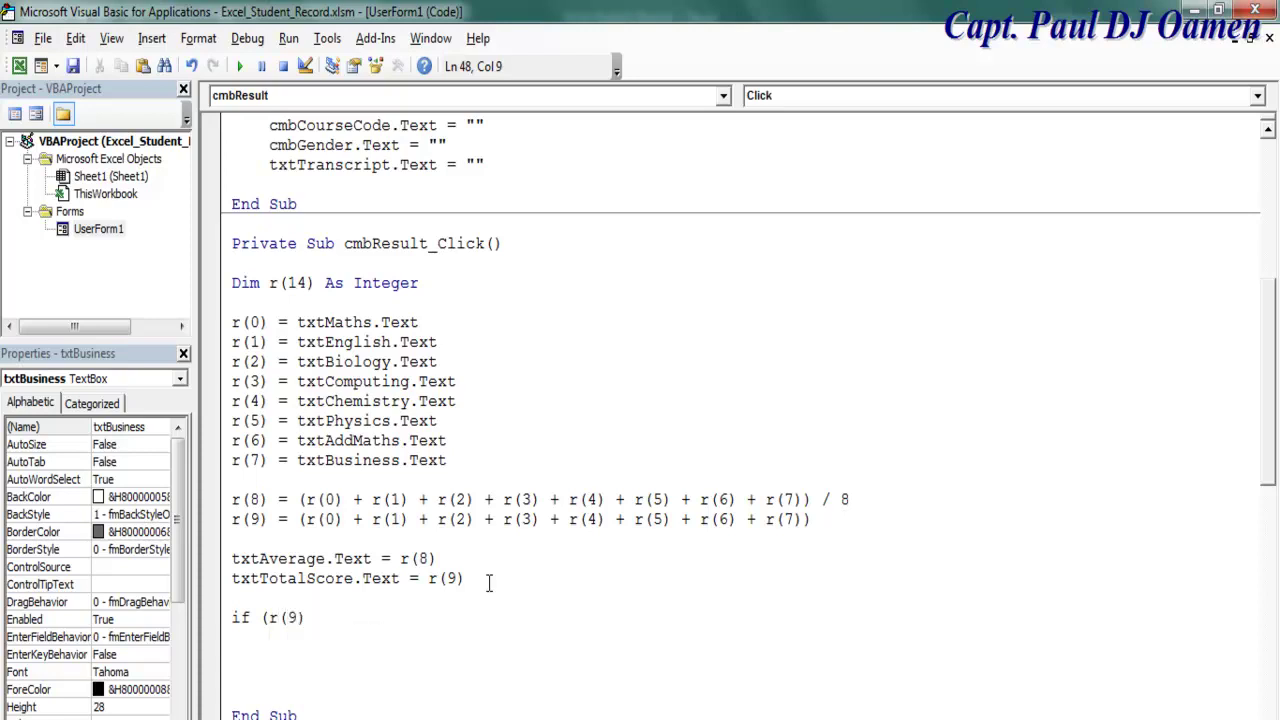
pyautogui.write(' > =')
pyautogui.press('BackSpace')
pyautogui.press('BackSpace')
pyautogui.write('= ')
pyautogui.write('700)')
pyautogui.write(' then')
pyautogui.press('Return')
# Step: Set txtRanking.Text = "1st Class" inside the If, then close it with End If
pyautogui.write('txtRand')
pyautogui.press('BackSpace')
pyautogui.write('king,')
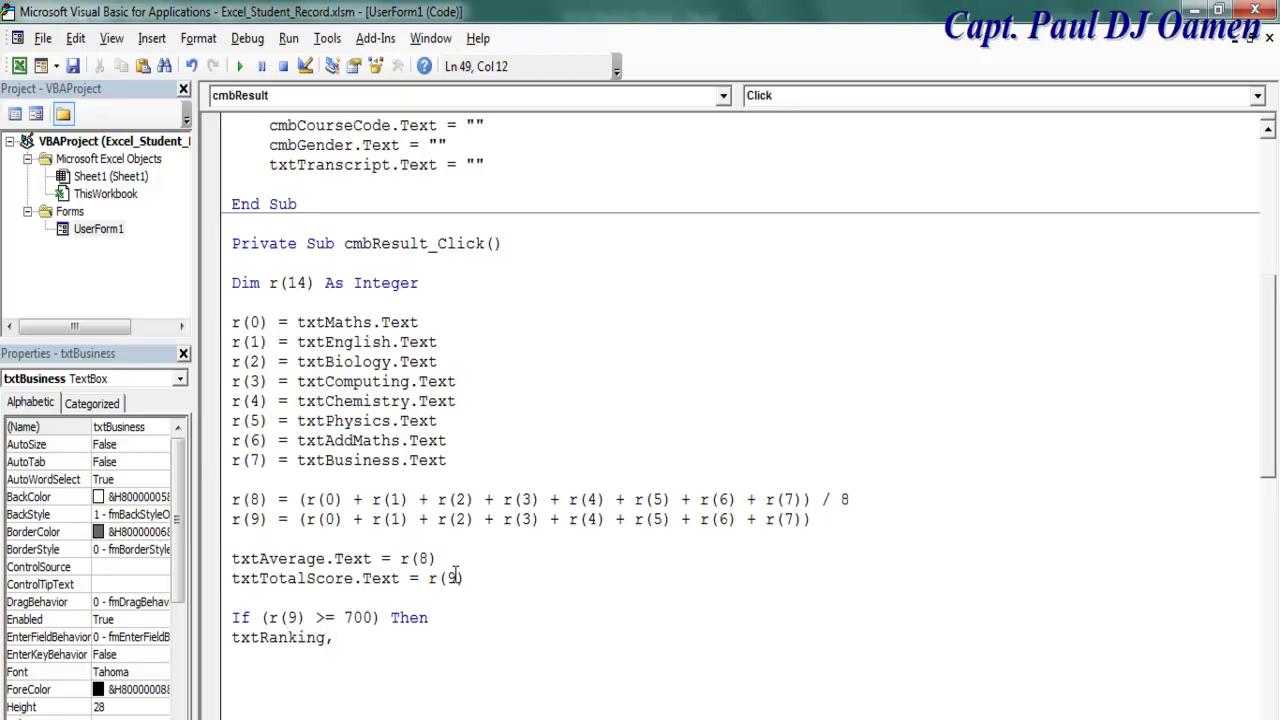
pyautogui.press('BackSpace')
pyautogui.write('.Text = ')
pyautogui.write('"1')
pyautogui.write('st ')
pyautogui.write('Class')
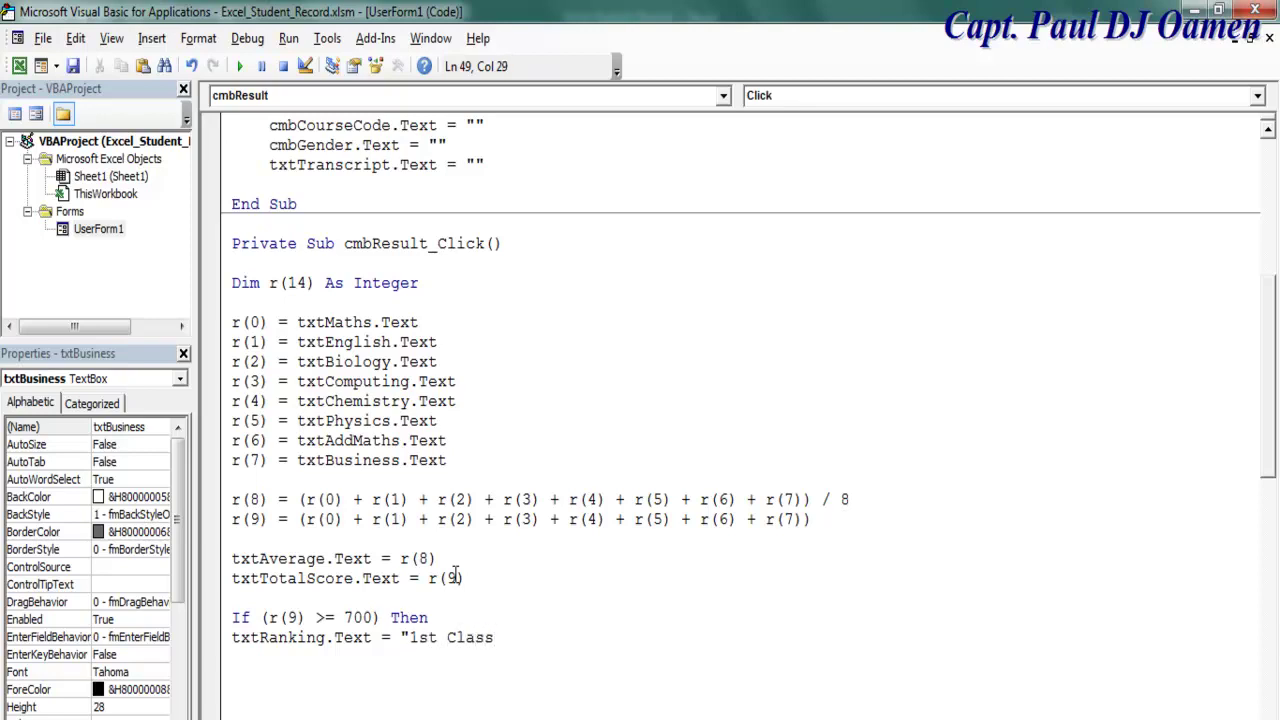
pyautogui.write('"')
pyautogui.press('Return')
pyautogui.write('end if')
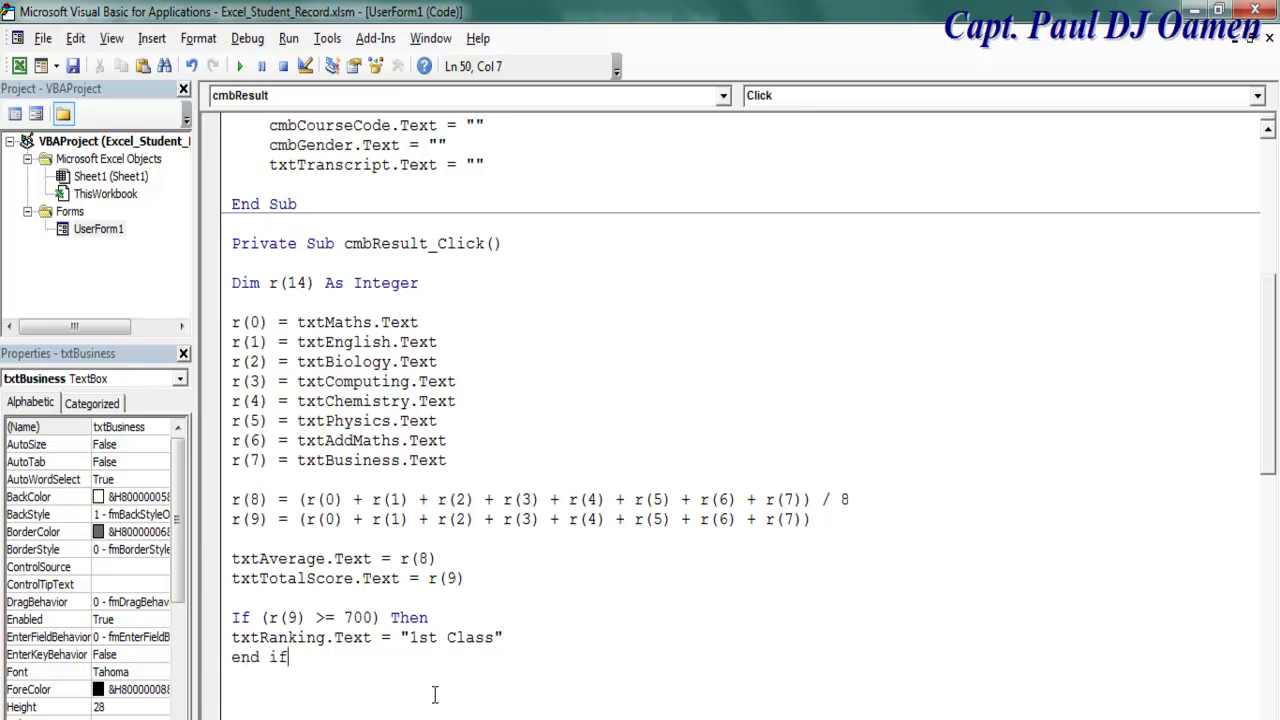
pyautogui.click(476, 617)
pyautogui.scroll(-3, 490, 585)
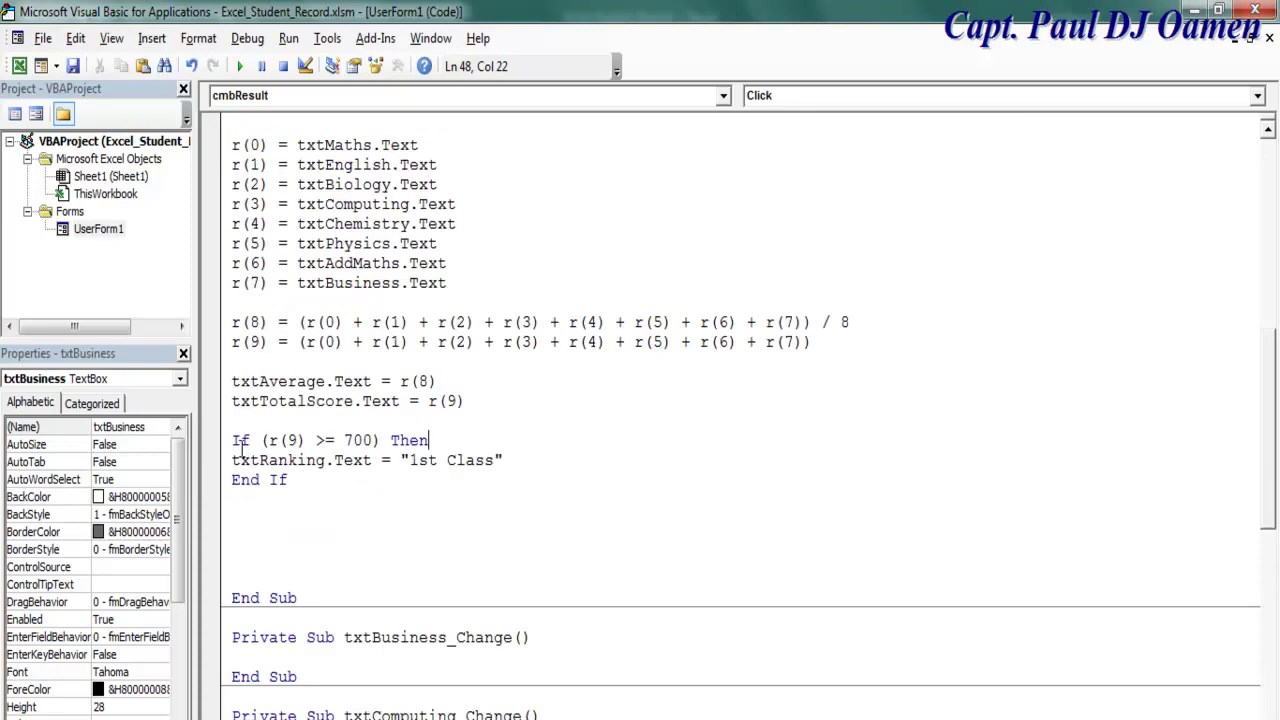
pyautogui.moveTo(232, 440); pyautogui.dragTo(309, 476)
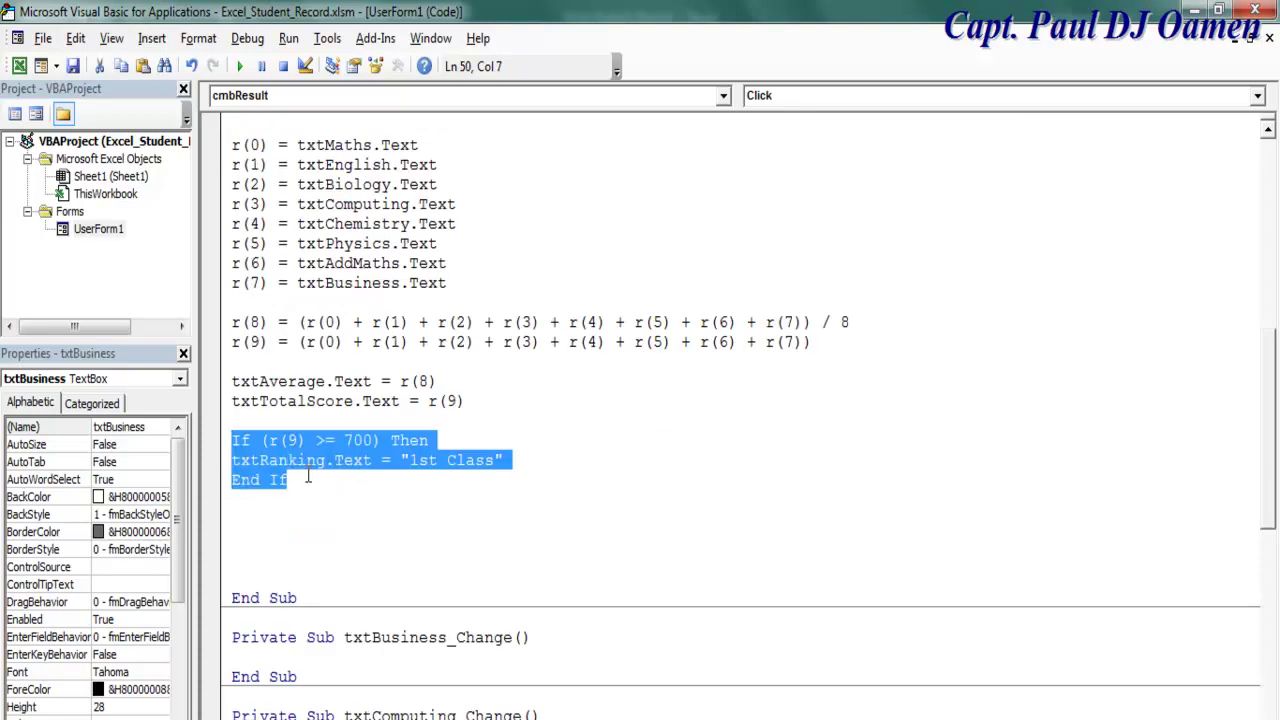
pyautogui.click(309, 477)
# Step: Insert an ElseIf branch after the 1st Class line ranking totals from 600 as 2nd Class Upper
pyautogui.press('Return')
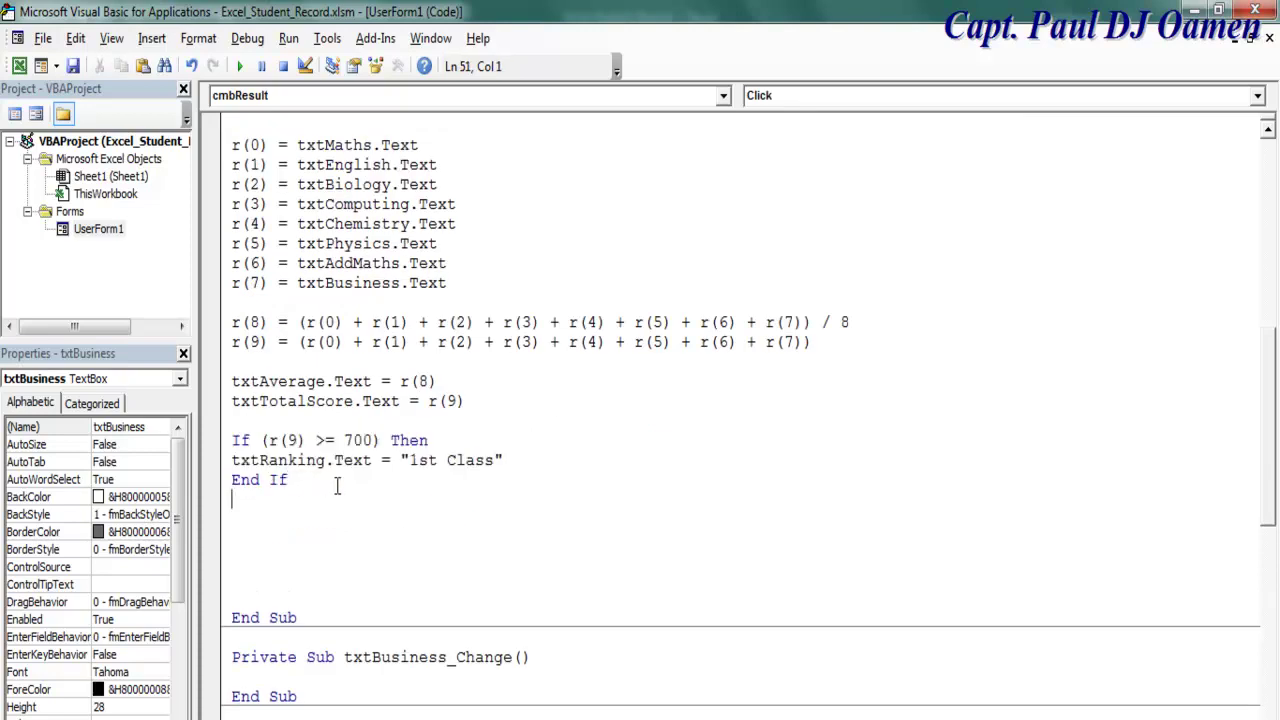
pyautogui.press('Return')
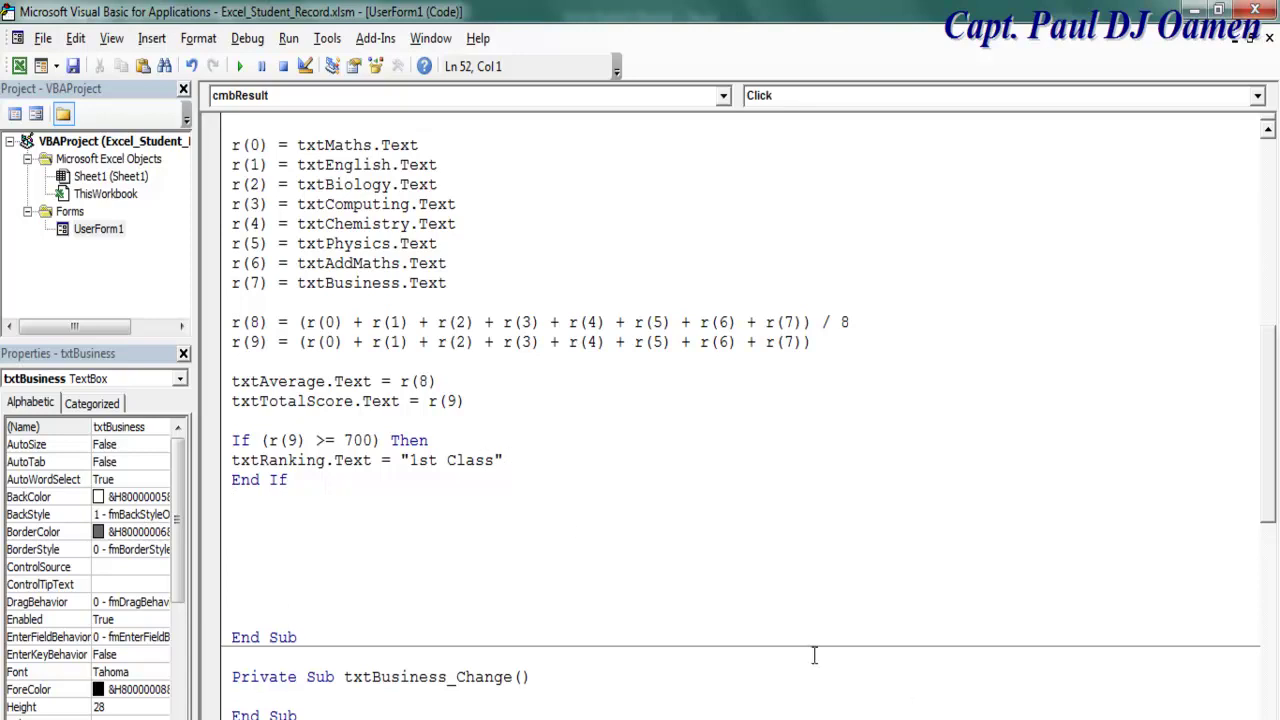
pyautogui.click(517, 458)
pyautogui.press('Return')
pyautogui.write('else')
pyautogui.write('If (r(9) >= 700) Then txtRanking.Text = "1st Class" End If')
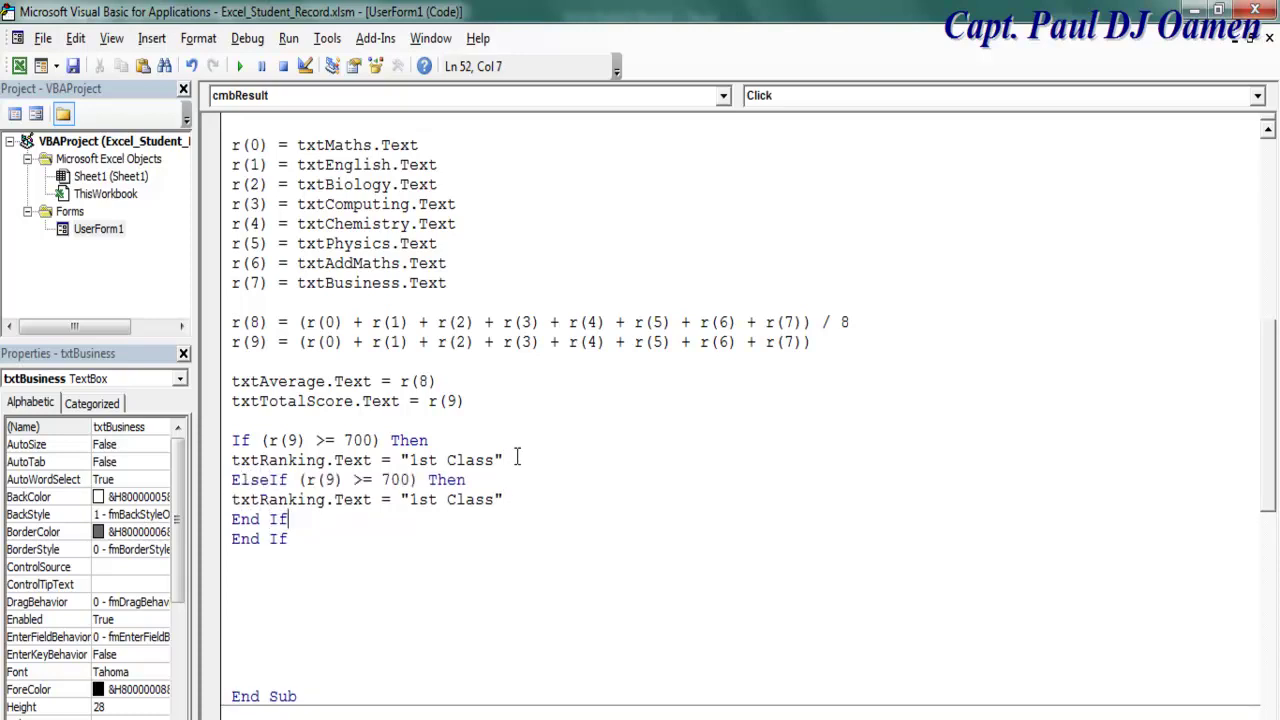
pyautogui.press('BackSpace')
pyautogui.press('BackSpace')
pyautogui.press('BackSpace')
pyautogui.press('BackSpace')
pyautogui.press('BackSpace')
pyautogui.moveTo(391, 480); pyautogui.dragTo(410, 500)
pyautogui.write('6')
pyautogui.write('2nd')
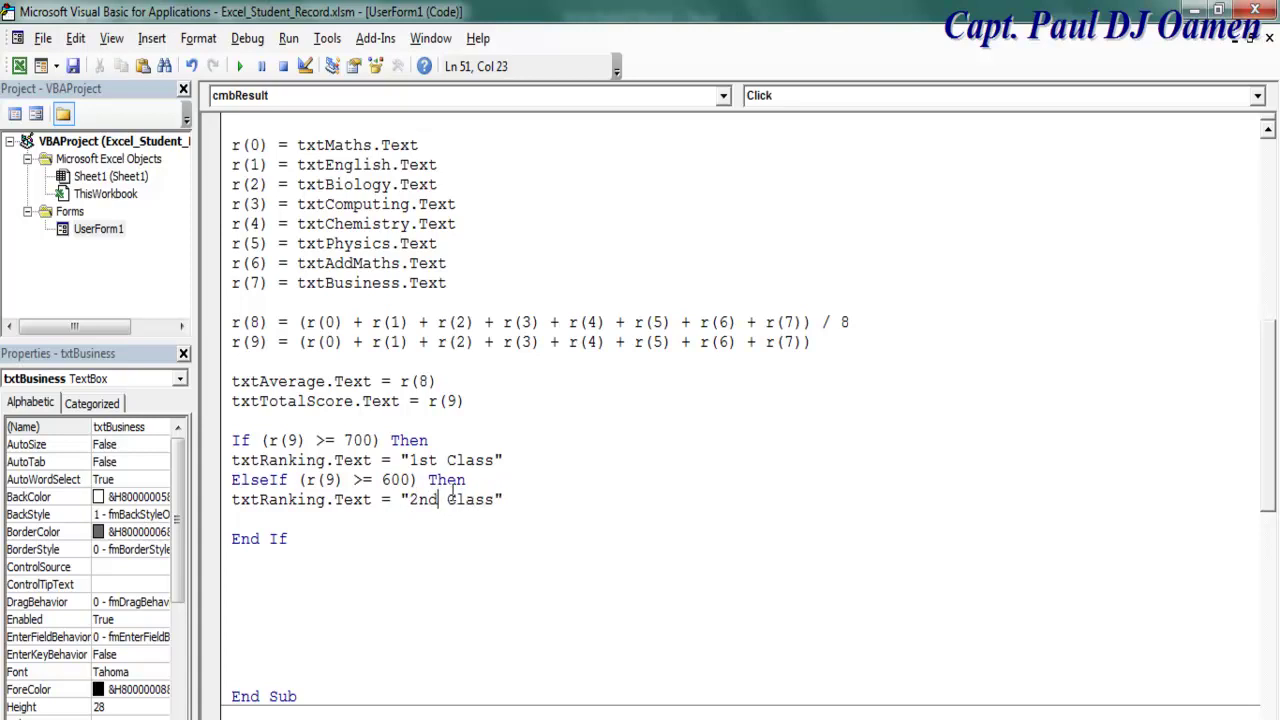
pyautogui.click(494, 499)
pyautogui.write('Upper')
# Step: Copy that branch and add a 500 threshold ranked 2nd Class Lower
pyautogui.moveTo(232, 480); pyautogui.dragTo(566, 502)
pyautogui.hotkey('ctrl', 'c')
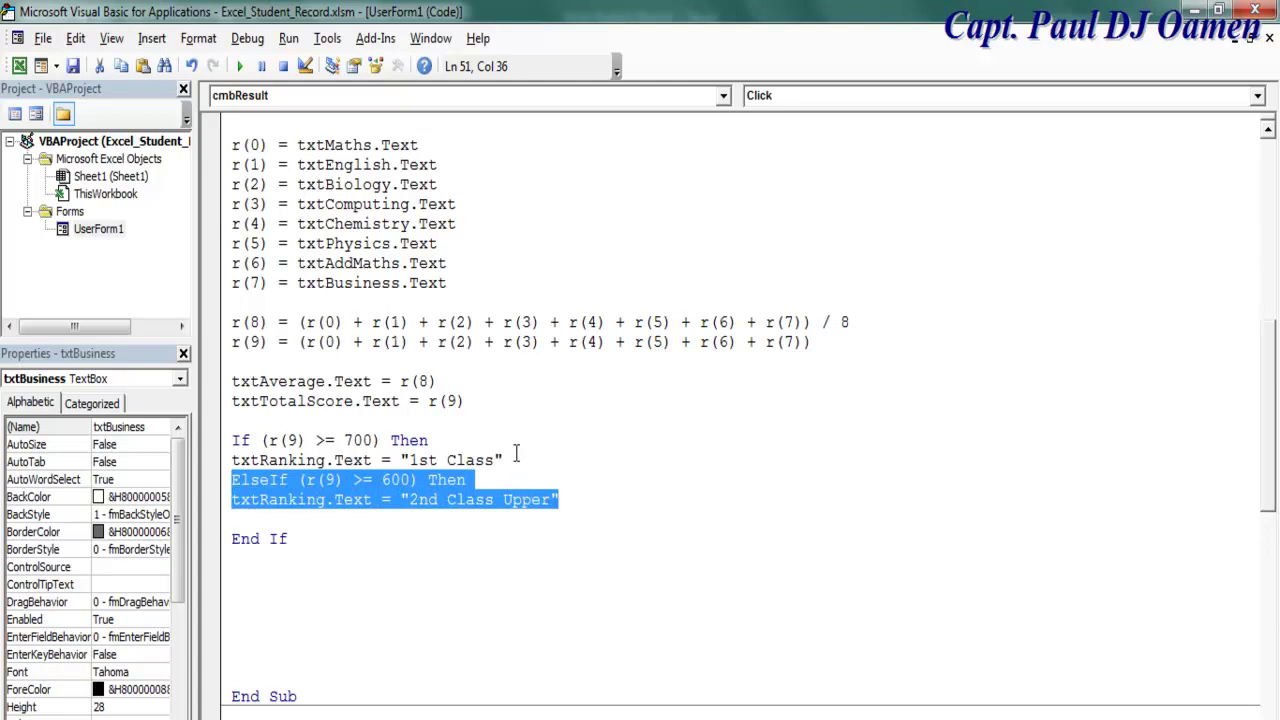
pyautogui.click(518, 460)
pyautogui.press('Return')
pyautogui.click(570, 514)
pyautogui.press('Return')
# Step: Add another branch ranking totals from 400 as 3rd Class
pyautogui.press('Return')
pyautogui.hotkey('ctrl', 'v')
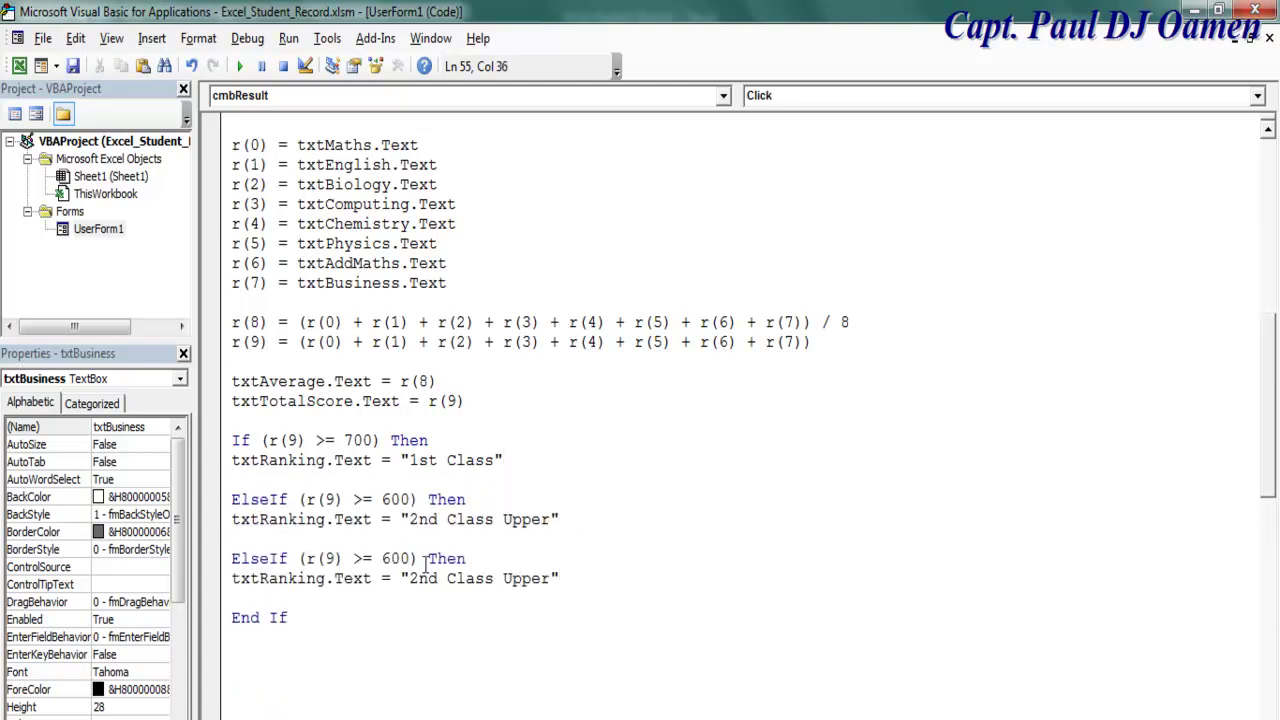
pyautogui.moveTo(390, 560); pyautogui.dragTo(381, 560)
pyautogui.write('5')
pyautogui.moveTo(551, 580); pyautogui.dragTo(503, 578)
pyautogui.write('Lower')
pyautogui.click(578, 575)
pyautogui.press('Return')
pyautogui.press('Return')
pyautogui.hotkey('ctrl', 'v')
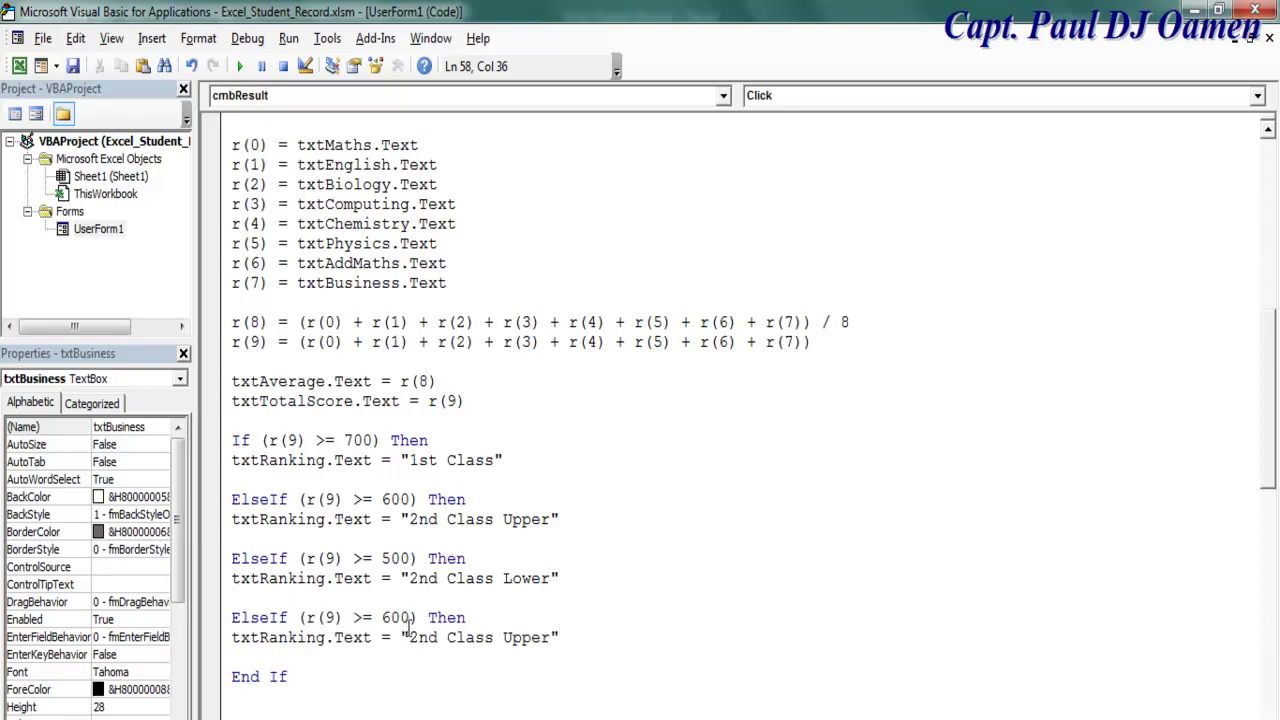
pyautogui.moveTo(427, 637); pyautogui.dragTo(409, 637)
pyautogui.write('3r')
pyautogui.moveTo(548, 637); pyautogui.dragTo(503, 639)
pyautogui.press('BackSpace')
pyautogui.press('BackSpace')
pyautogui.press('End')
pyautogui.press('Return')
pyautogui.press('Return')
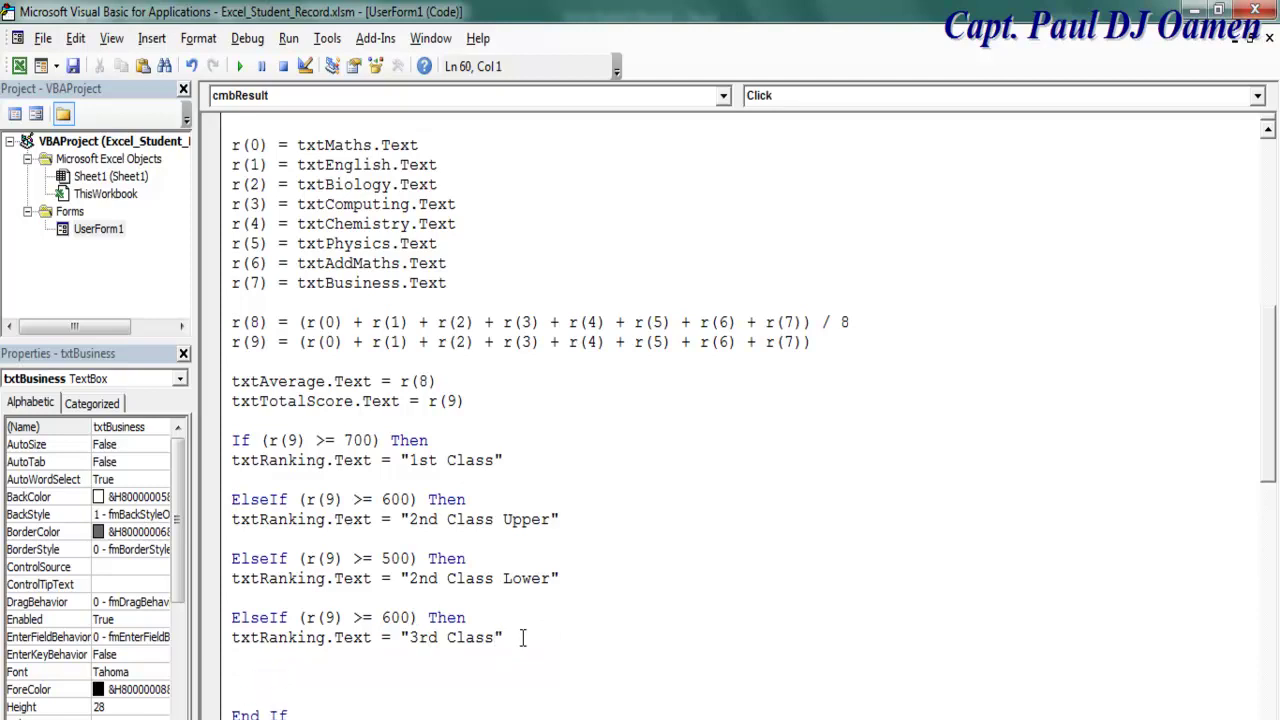
pyautogui.hotkey('ctrl', 'v')
pyautogui.moveTo(391, 617); pyautogui.dragTo(381, 618)
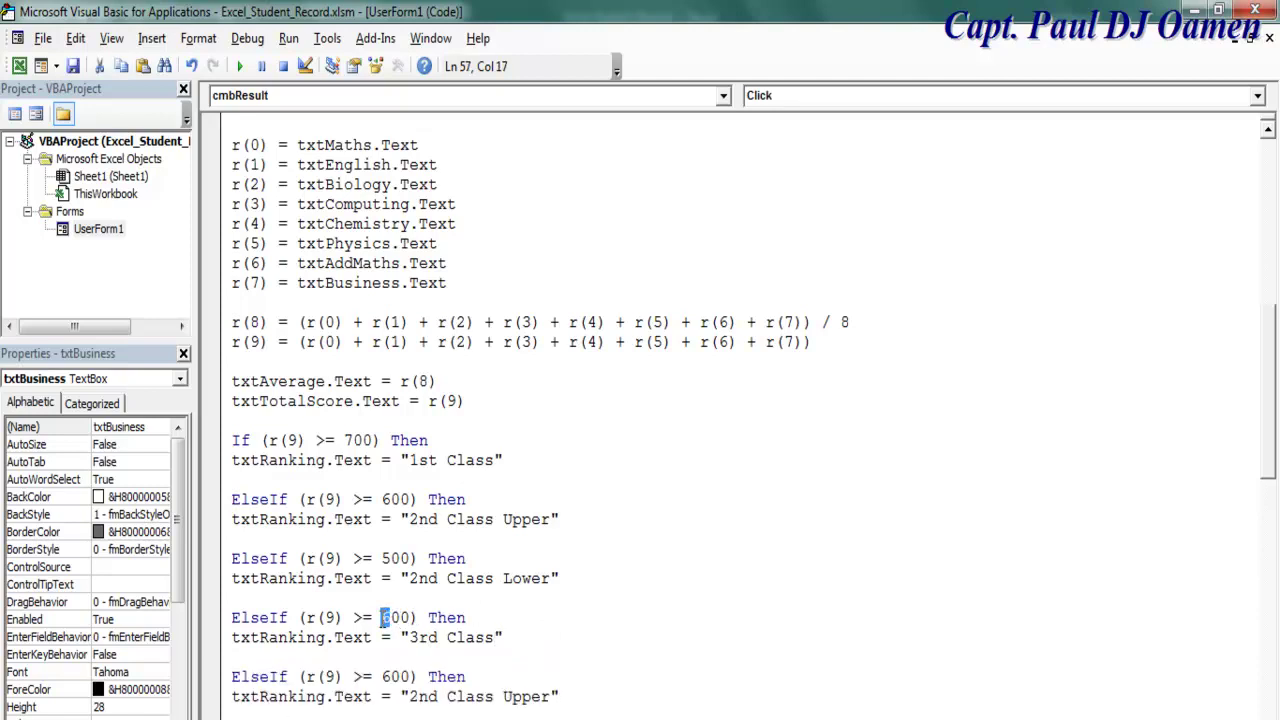
pyautogui.write('4')
# Step: Set the next branch to a 300 threshold with the ranking text CoHE
pyautogui.scroll(-2, 560, 618)
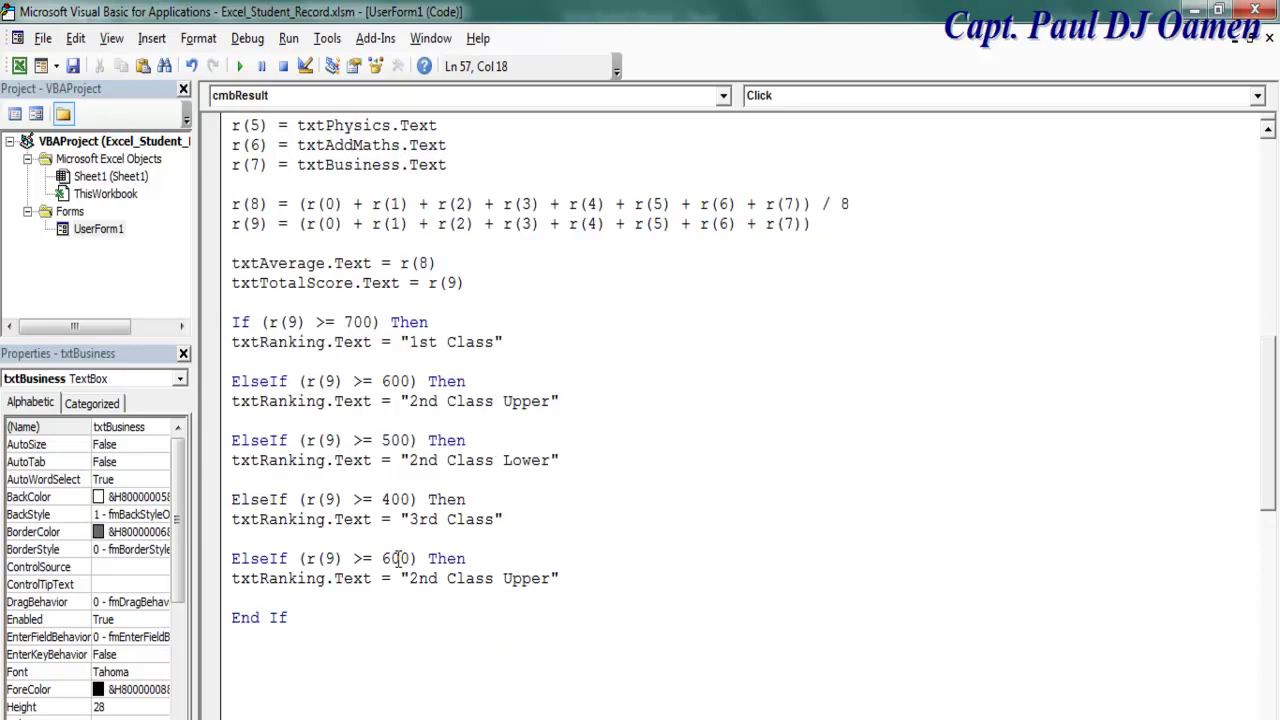
pyautogui.moveTo(391, 559); pyautogui.dragTo(381, 559)
pyautogui.write('3')
pyautogui.click(575, 580)
pyautogui.moveTo(549, 580); pyautogui.dragTo(410, 580)
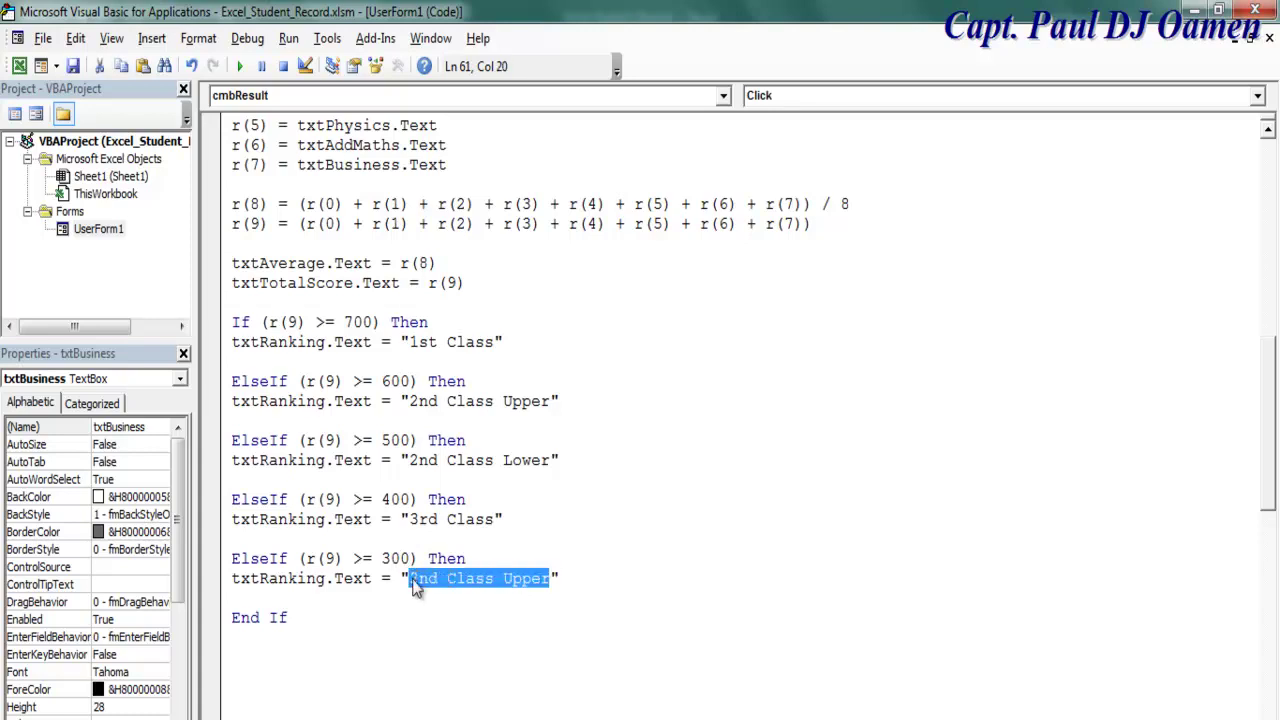
pyautogui.write('Co')
pyautogui.write('n')
pyautogui.write('E')
pyautogui.click(476, 578)
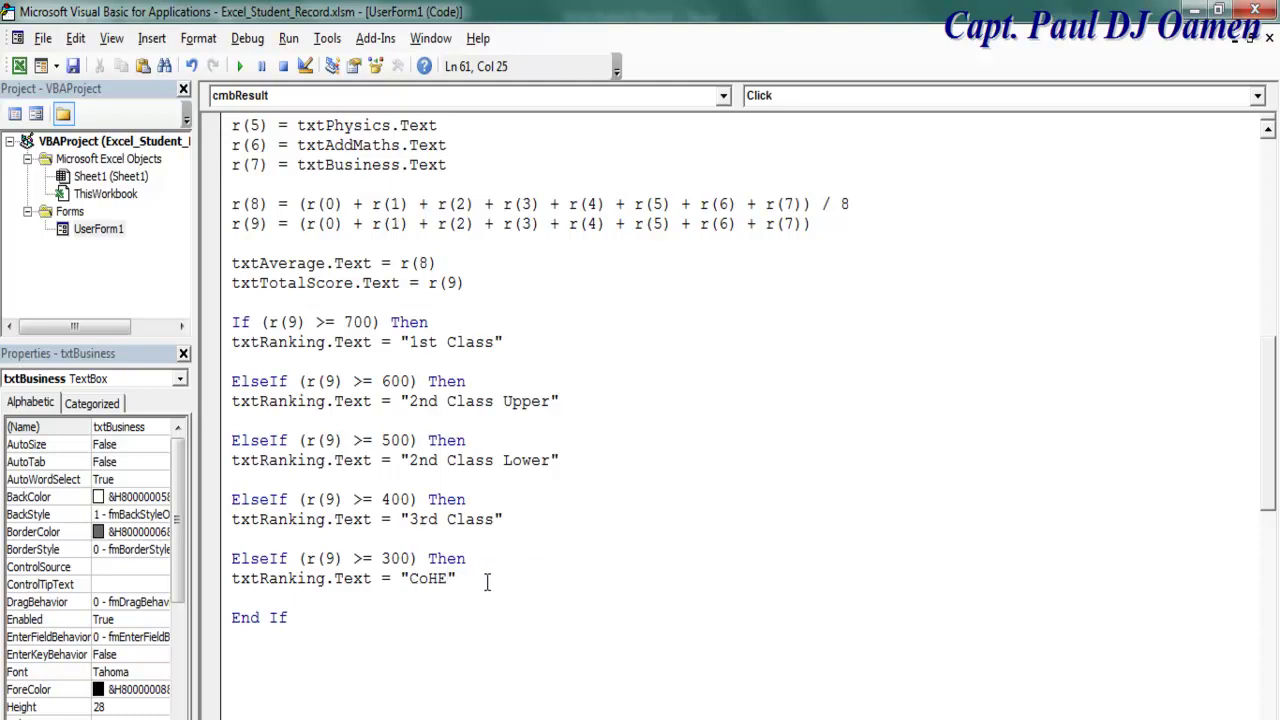
pyautogui.press('Return')
pyautogui.press('Return')
# Step: Add a final branch ranking totals from 200 as Fail
pyautogui.hotkey('ctrl', 'v')
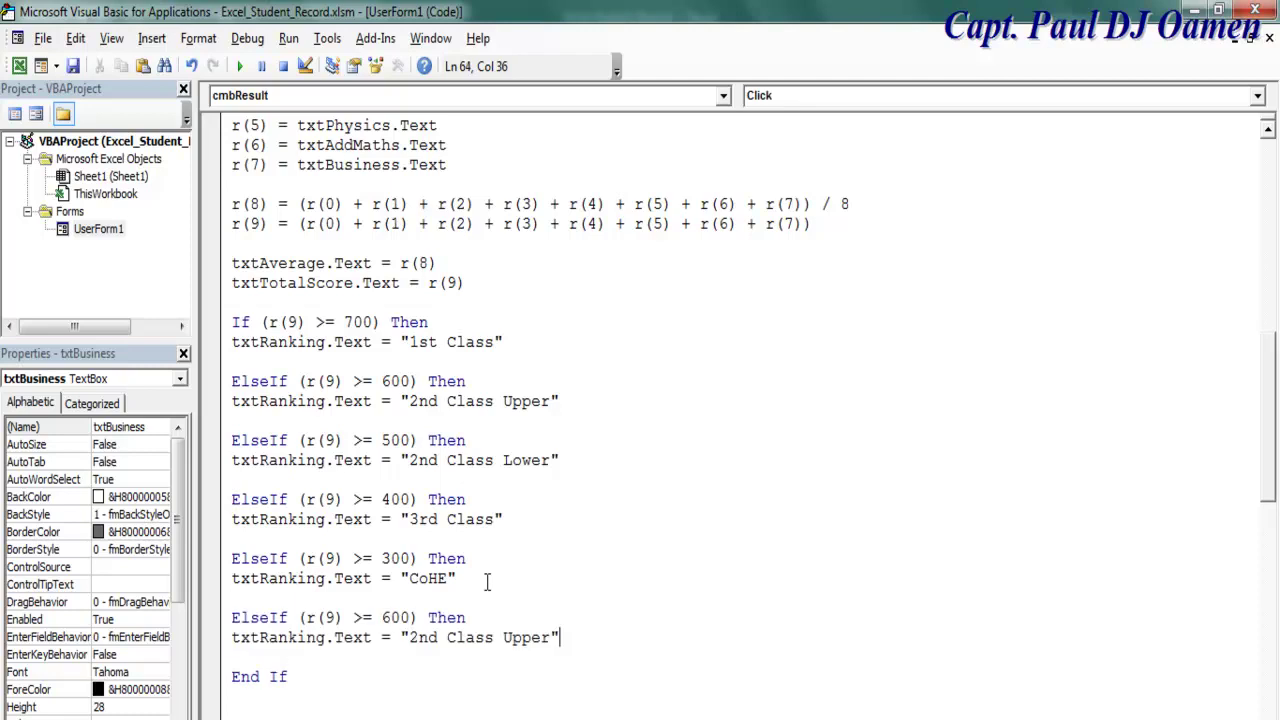
pyautogui.moveTo(382, 617); pyautogui.dragTo(392, 617)
pyautogui.write('2')
pyautogui.moveTo(549, 637); pyautogui.dragTo(410, 640)
pyautogui.write('Fa')
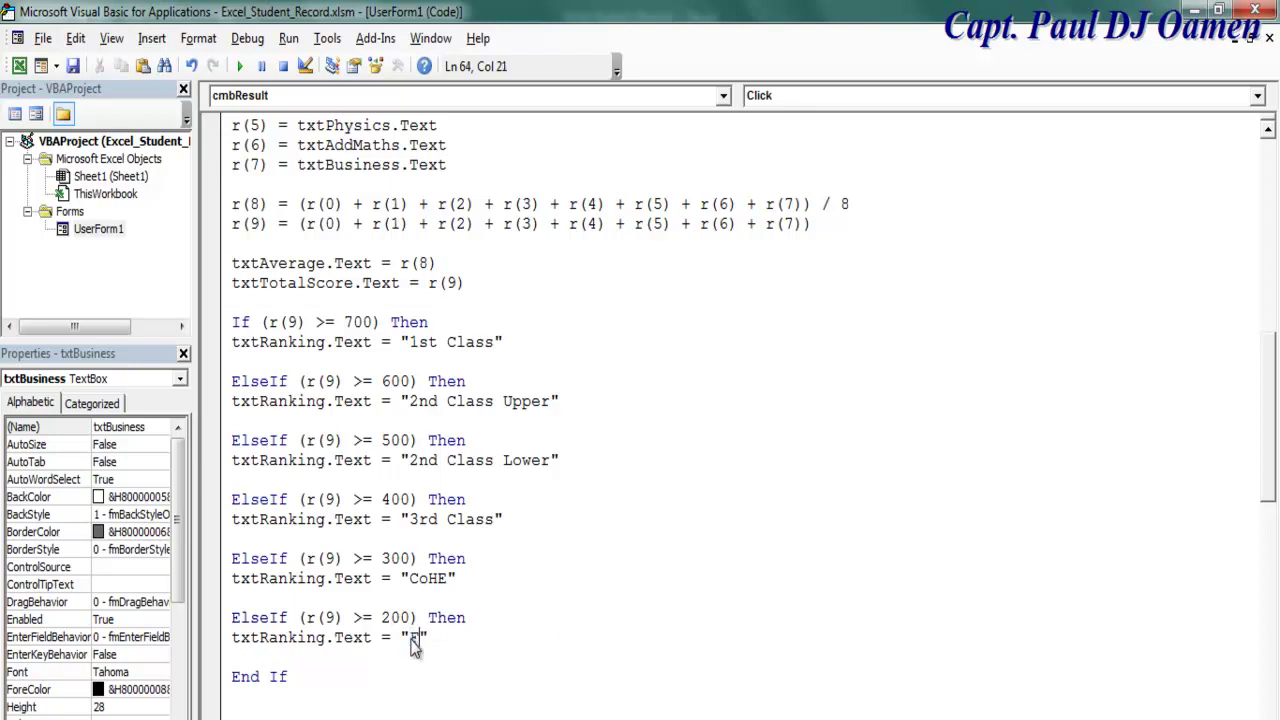
pyautogui.write('il')
# Step: Review the threshold lines from 600 down to 200
pyautogui.click(418, 383)
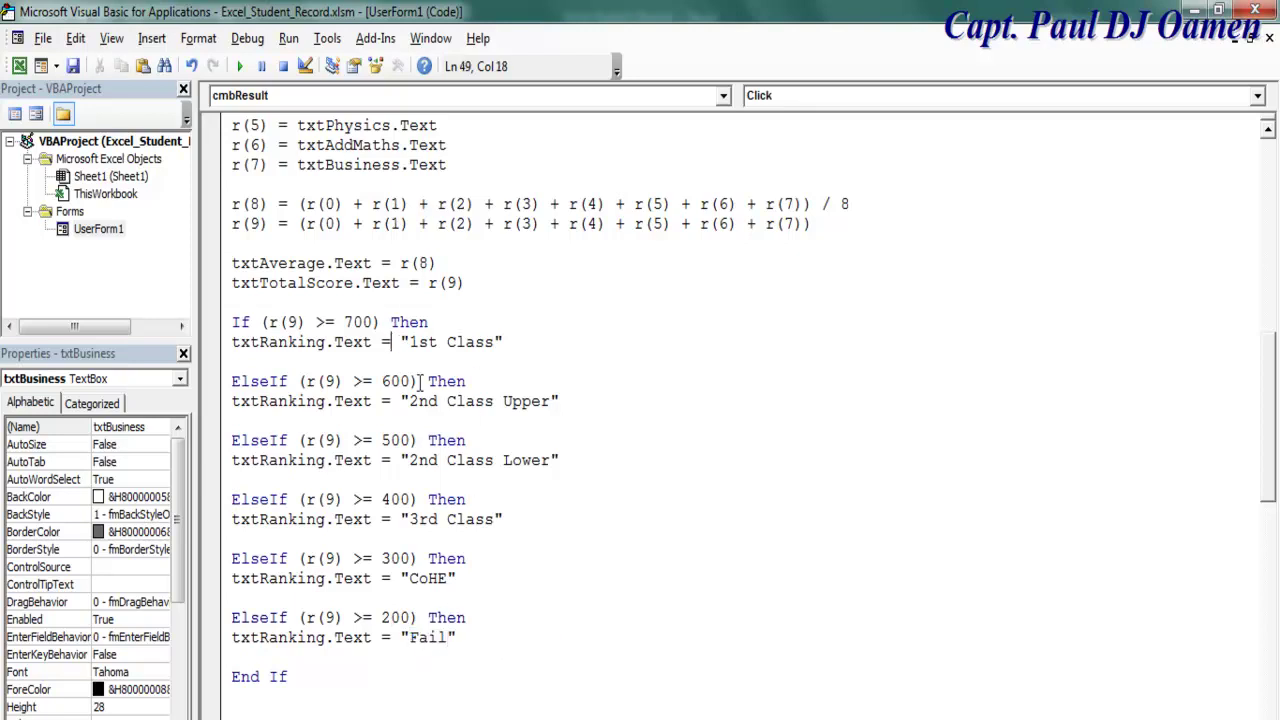
pyautogui.click(402, 442)
pyautogui.click(401, 500)
pyautogui.click(400, 559)
pyautogui.click(402, 618)
pyautogui.press('F5')
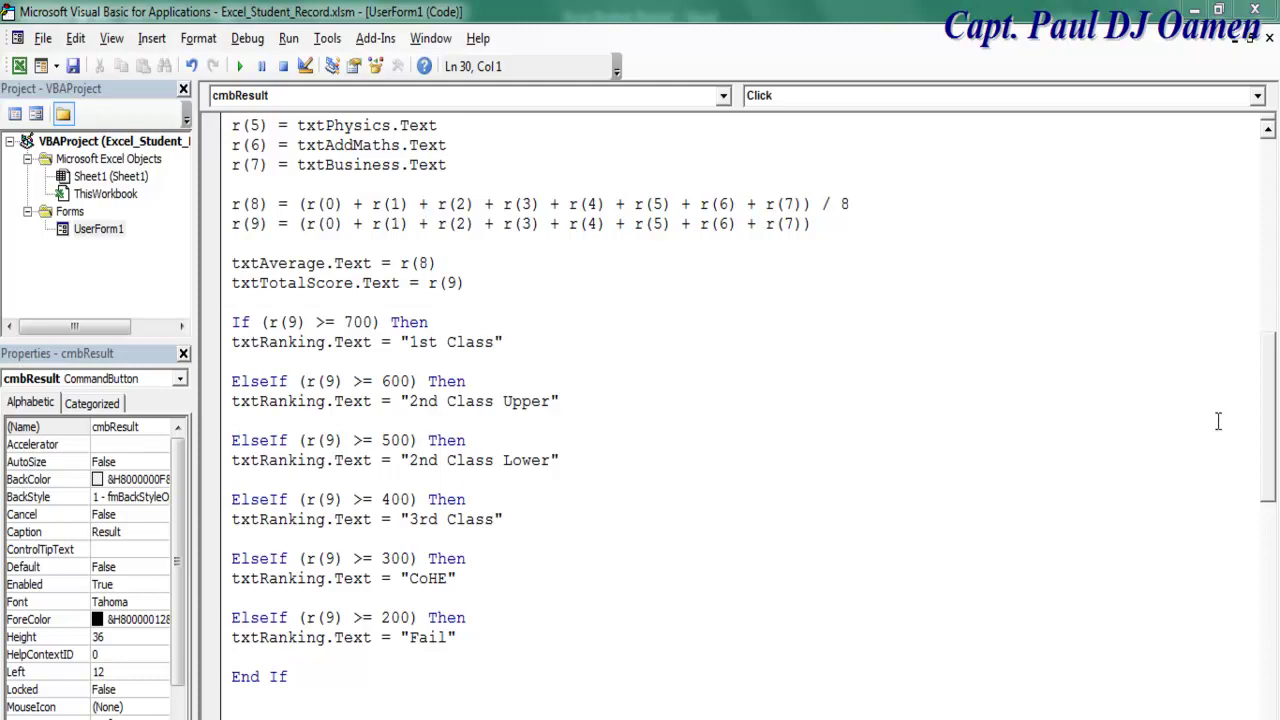
# Step: Scroll through cmbResult_Click, launch UserForm1, and place the cursor in the Maths score
pyautogui.moveTo(1276, 426); pyautogui.dragTo(1274, 388)
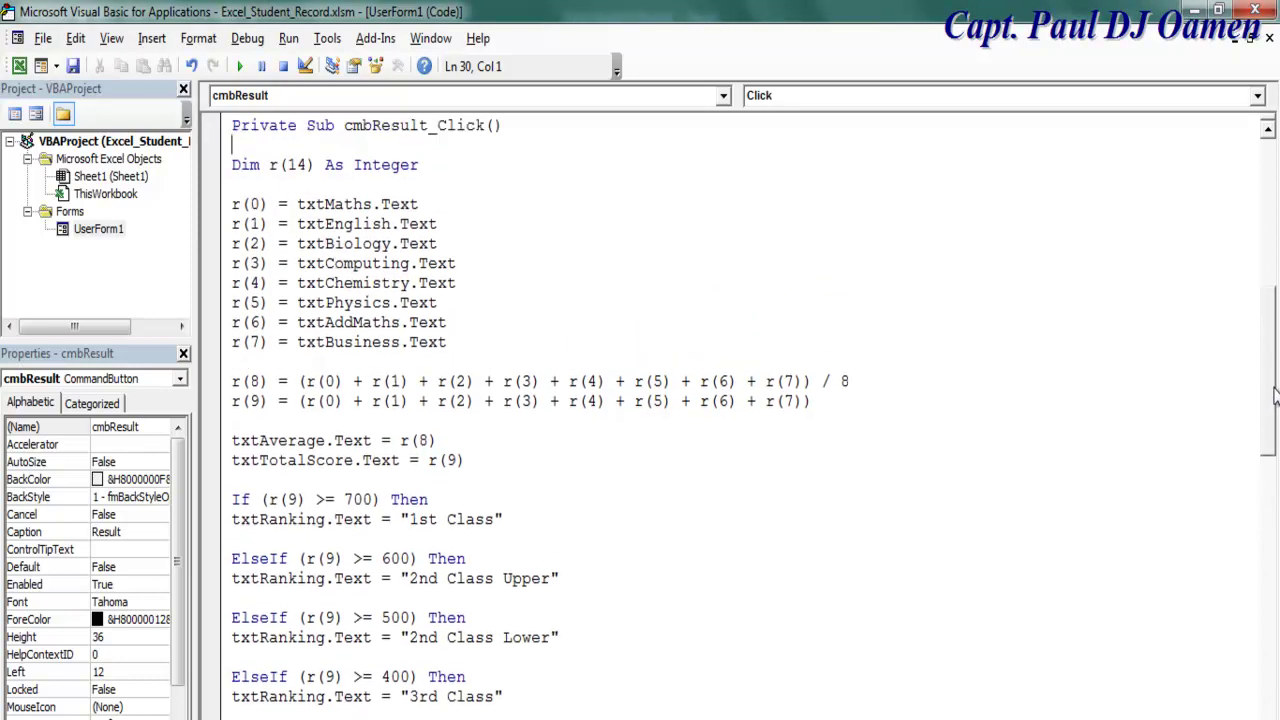
pyautogui.click(307, 145)
pyautogui.scroll(-2, 561, 404)
pyautogui.scroll(-1, 561, 411)
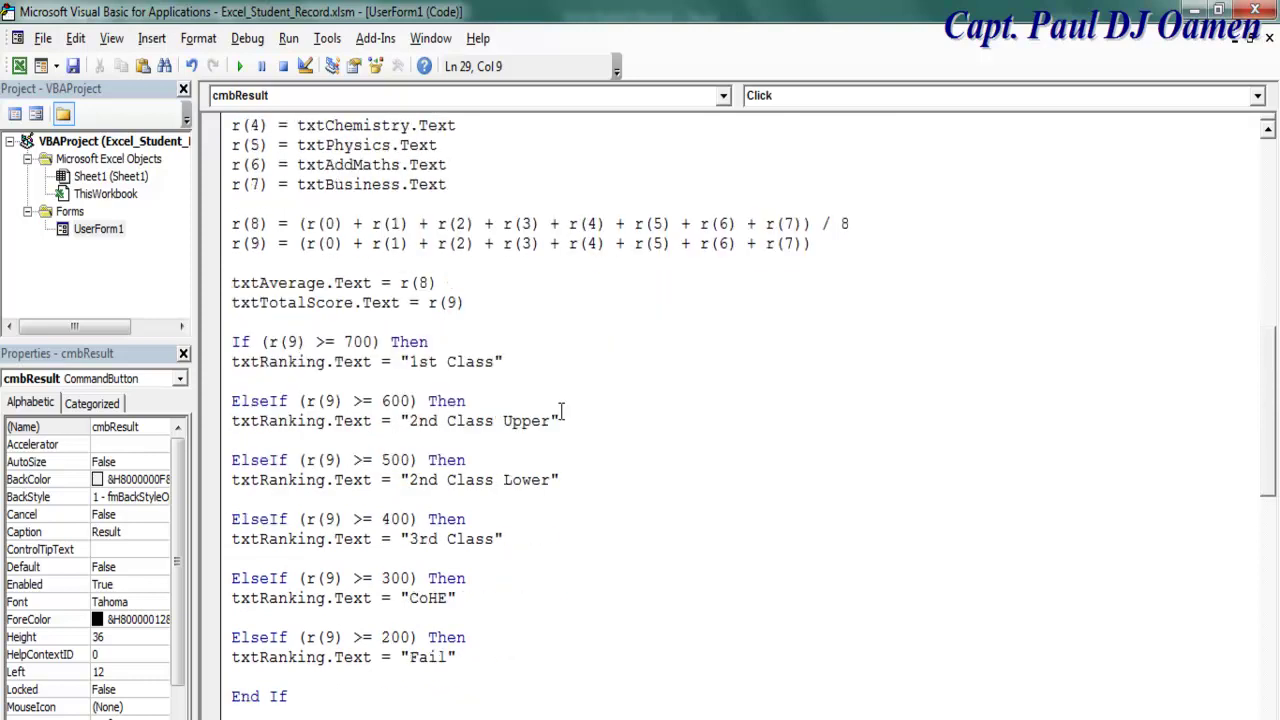
pyautogui.click(239, 66)
pyautogui.click(685, 104)
# Step: Enter Maths 45, English 21 and Biology 24, fixing a mistyped 245
pyautogui.write('45')
pyautogui.click(672, 145)
pyautogui.write('21')
pyautogui.click(667, 187)
pyautogui.write('245')
pyautogui.click(666, 234)
pyautogui.moveTo(680, 187); pyautogui.dragTo(657, 187)
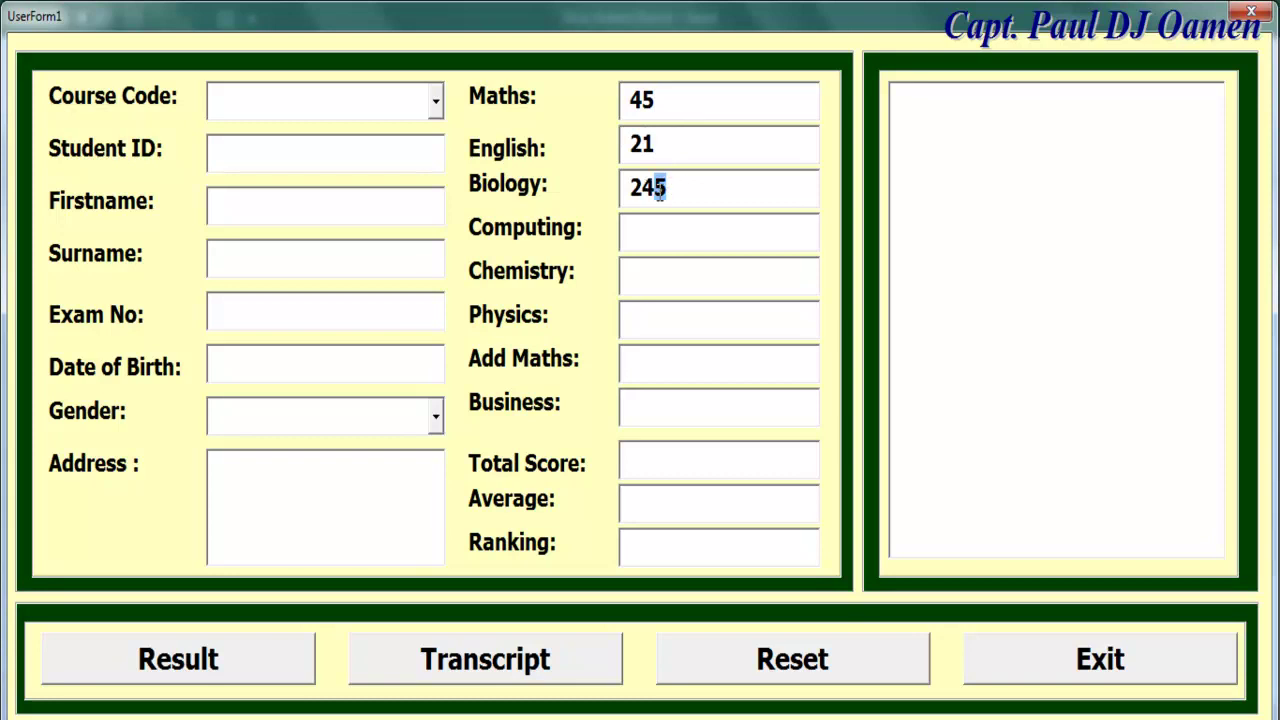
pyautogui.press('BackSpace')
# Step: Enter Computing 78, Physics 48, Add Maths 45 and Business 65
pyautogui.click(692, 232)
pyautogui.write('78')
pyautogui.click(685, 277)
pyautogui.click(676, 305)
pyautogui.write('4')
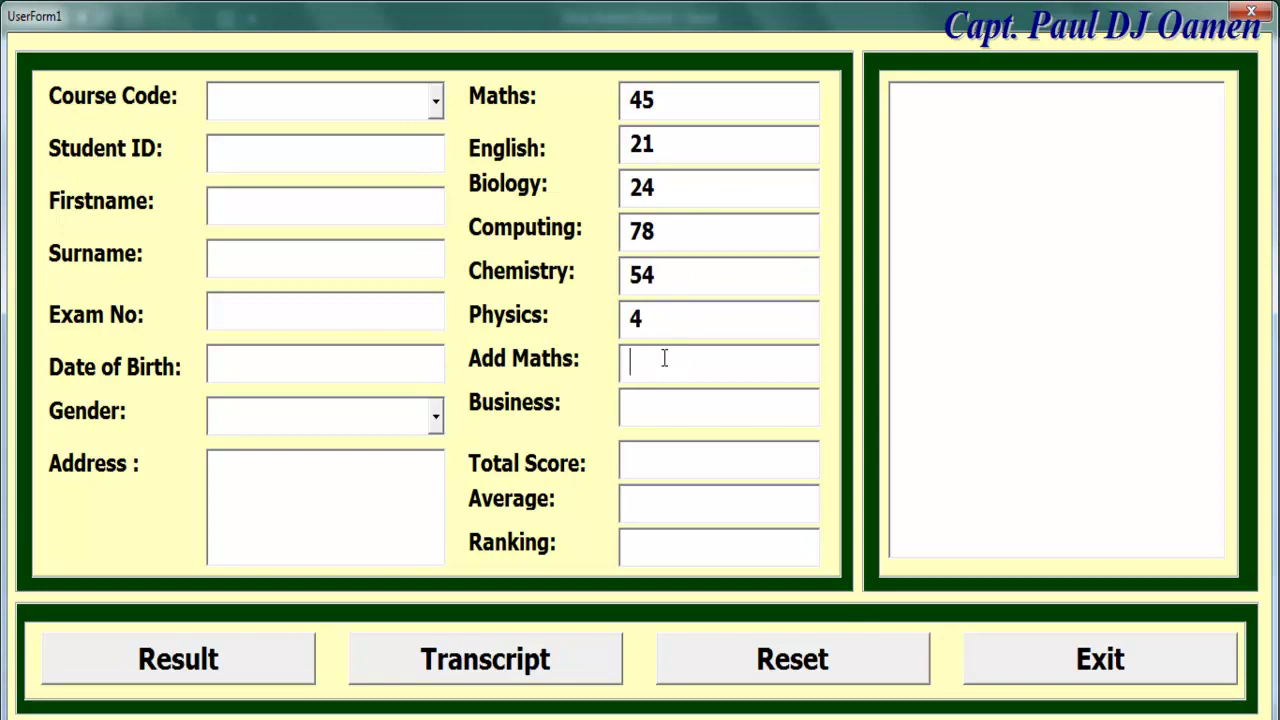
pyautogui.write('8')
pyautogui.click(649, 355)
pyautogui.write('45')
pyautogui.click(651, 400)
pyautogui.write('65')
# Step: Click through the result boxes, then calculate total, average and ranking
pyautogui.click(690, 457)
pyautogui.click(685, 507)
pyautogui.click(694, 546)
pyautogui.click(679, 465)
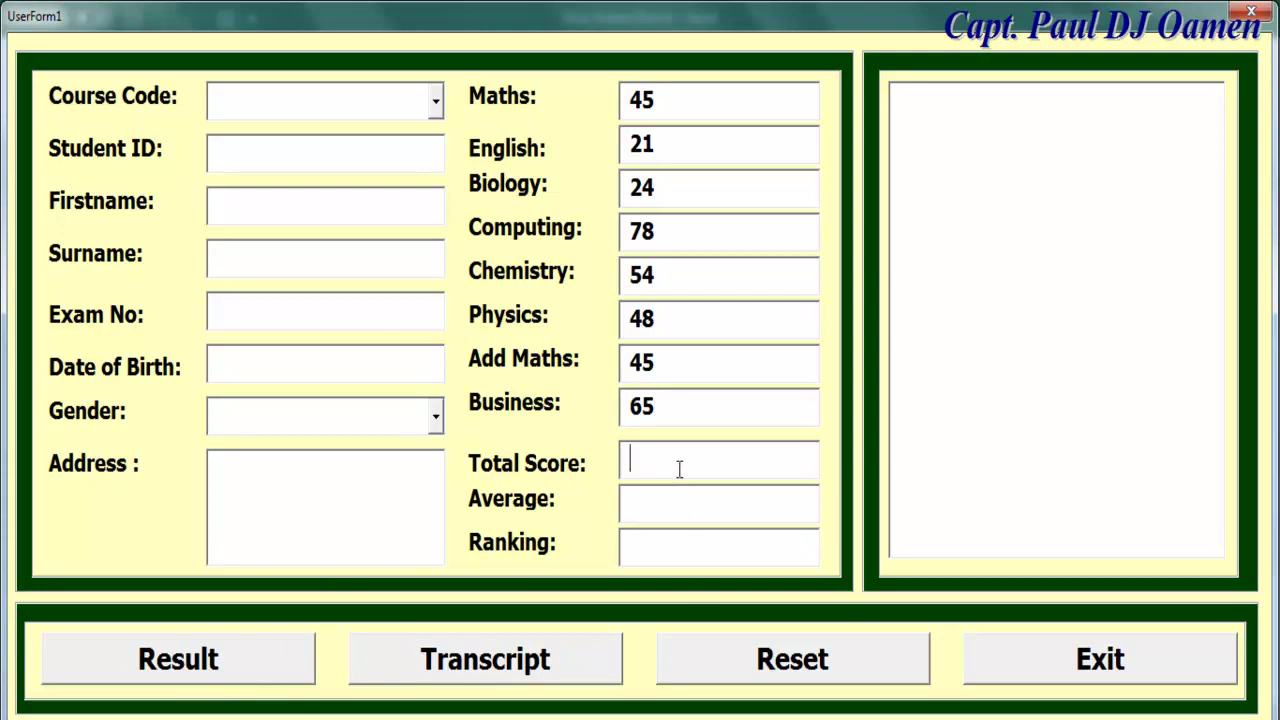
pyautogui.click(222, 661)
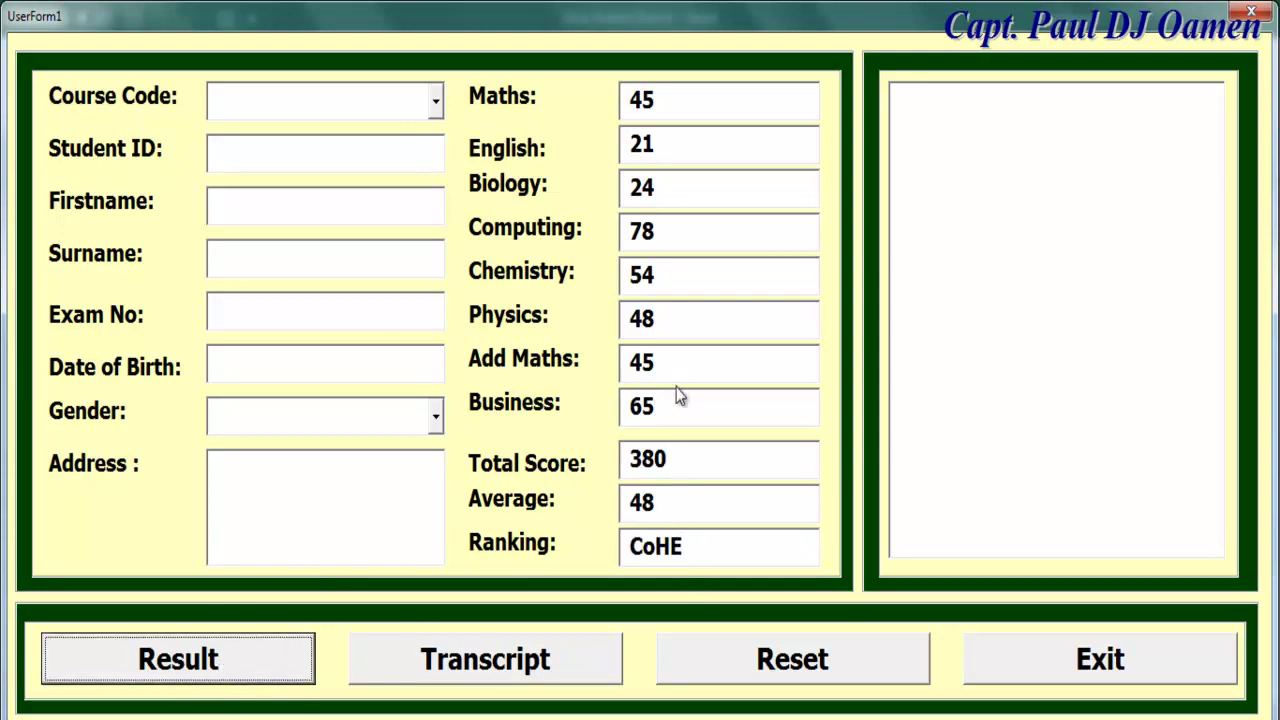
# Step: Change English to 89, Biology to 98 and Maths to 90, recalculating after each
pyautogui.moveTo(670, 150); pyautogui.dragTo(612, 155)
pyautogui.write('89')
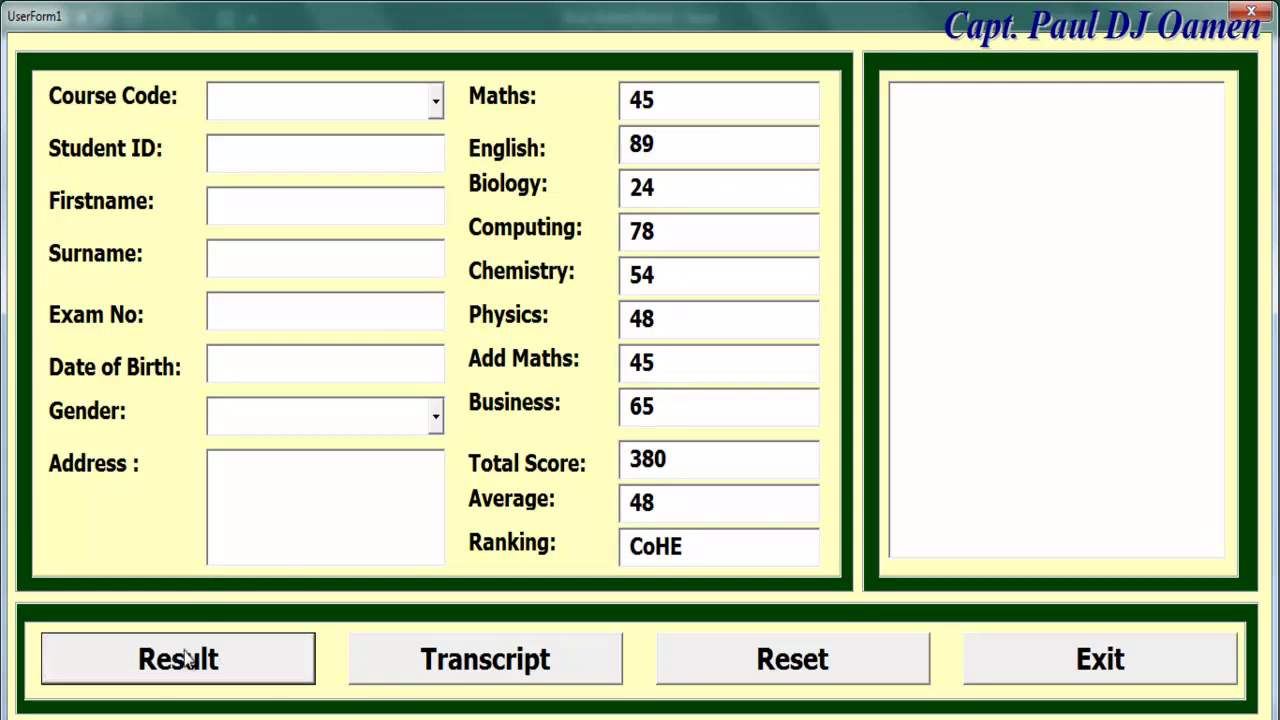
pyautogui.click(188, 666)
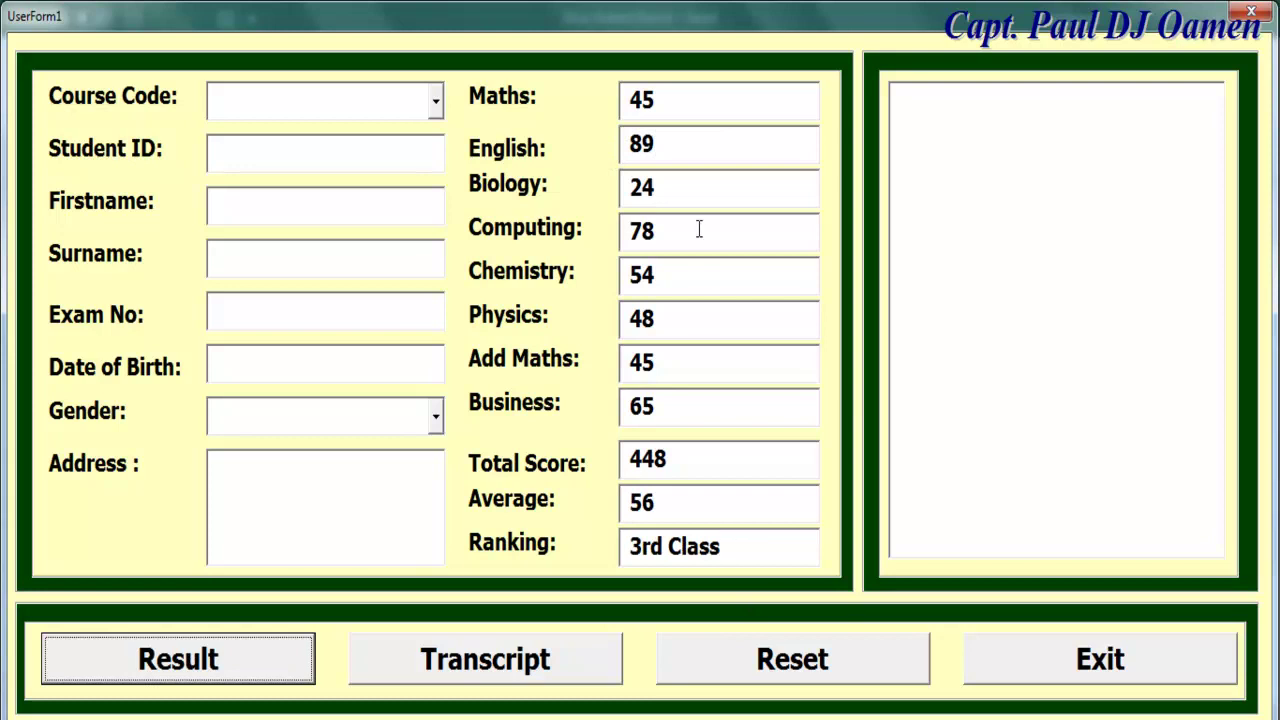
pyautogui.click(668, 190)
pyautogui.moveTo(668, 190); pyautogui.dragTo(601, 191)
pyautogui.write('98')
pyautogui.click(280, 662)
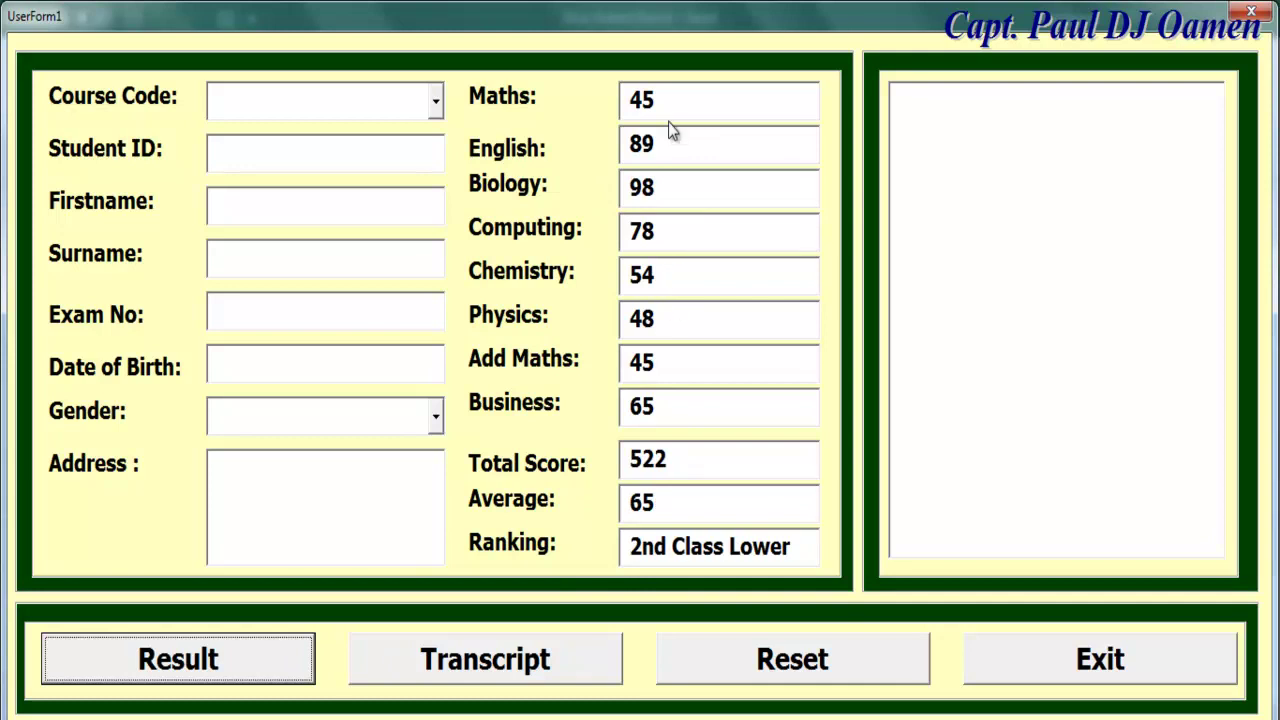
pyautogui.moveTo(670, 102); pyautogui.dragTo(608, 104)
pyautogui.write('90')
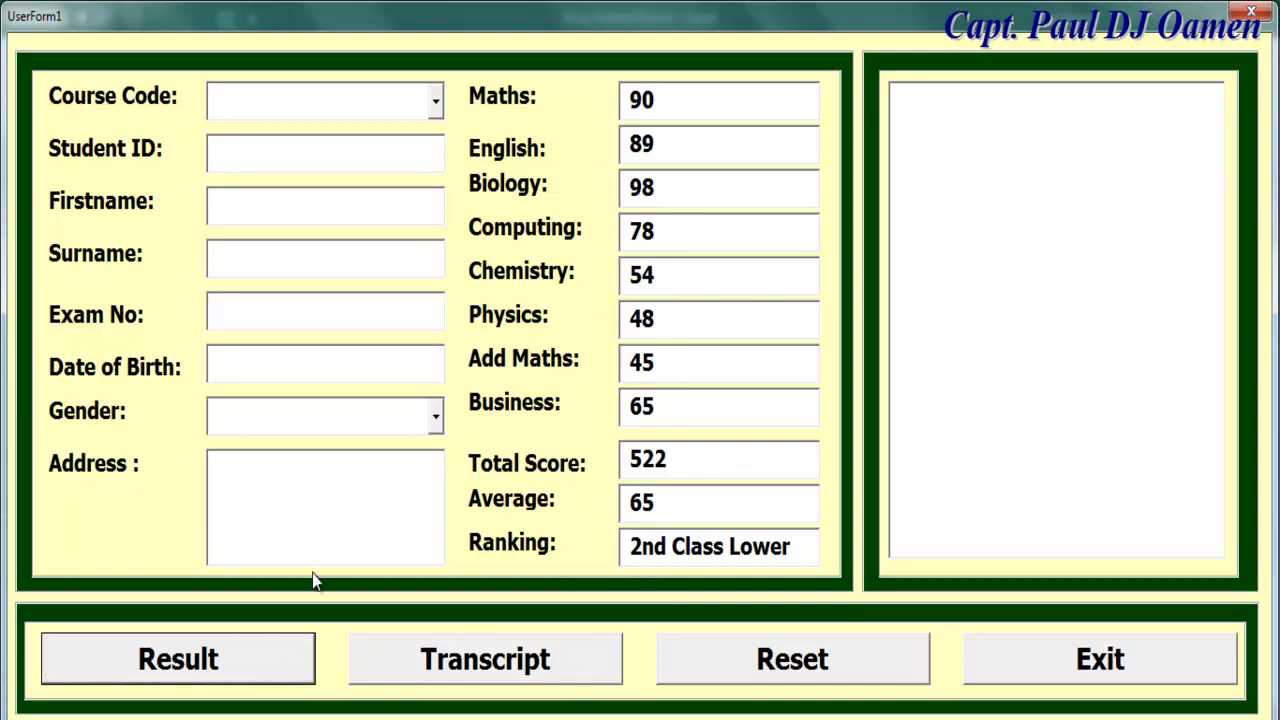
pyautogui.click(244, 660)
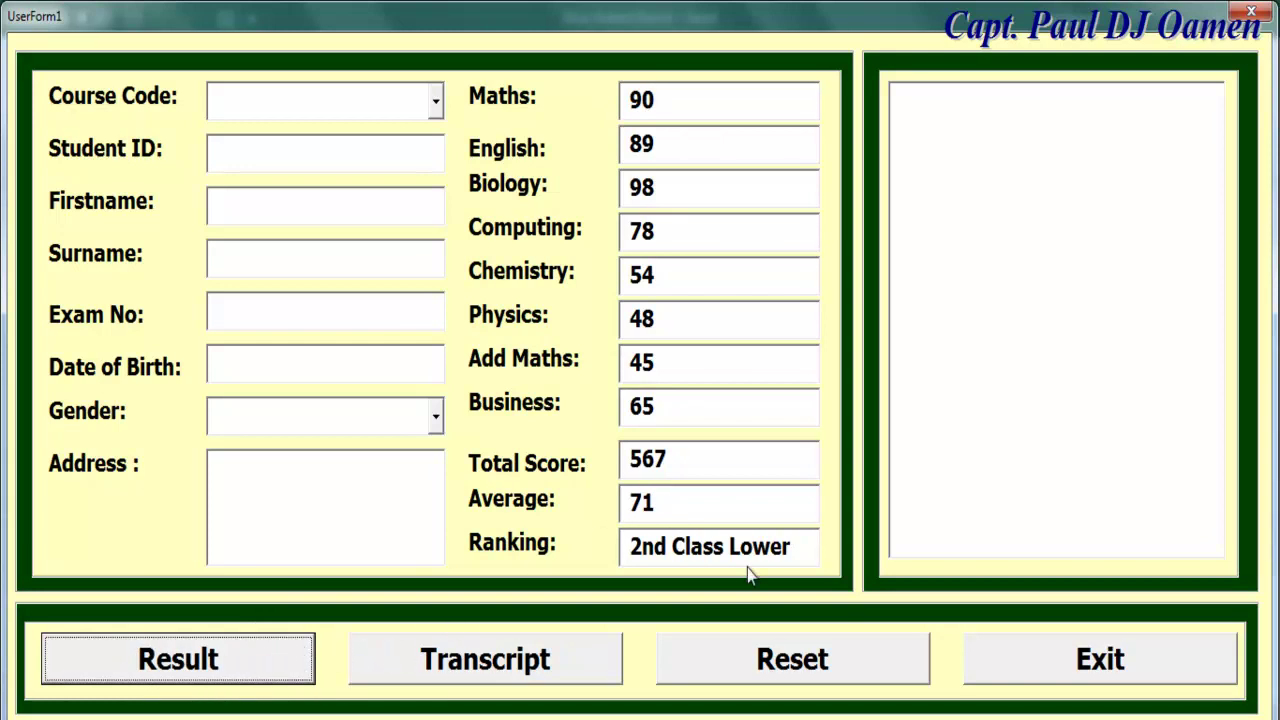
# Step: Raise Chemistry to 90, Physics to 99 and Add Maths to 99, reaching 1st Class
pyautogui.click(657, 275)
pyautogui.moveTo(657, 275); pyautogui.dragTo(583, 289)
pyautogui.write('90')
pyautogui.click(254, 660)
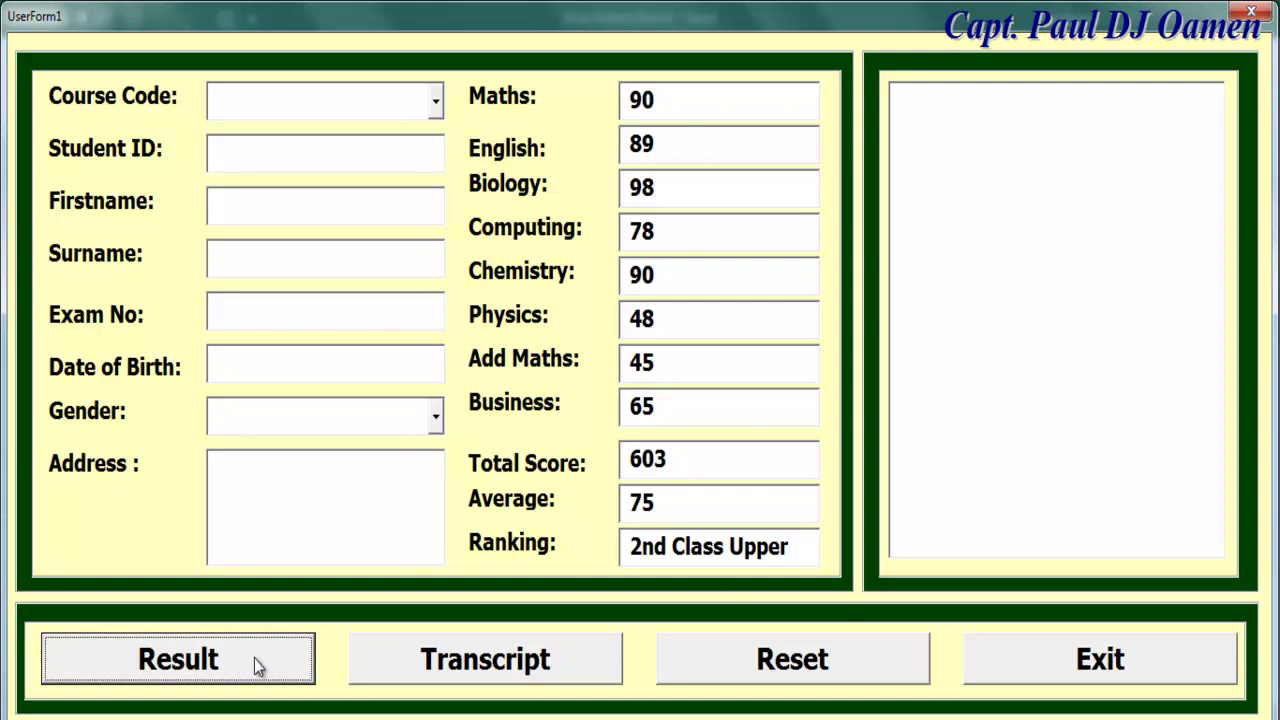
pyautogui.click(672, 326)
pyautogui.moveTo(672, 326); pyautogui.dragTo(601, 326)
pyautogui.write('09')
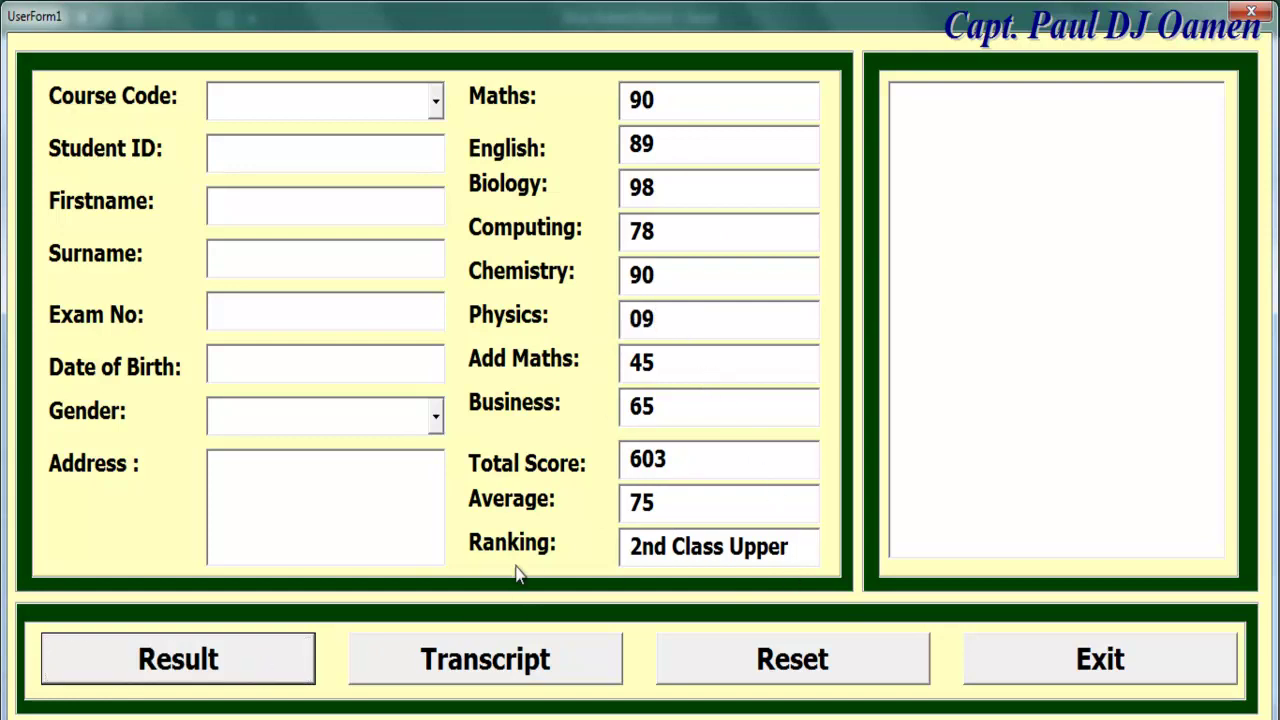
pyautogui.press('BackSpace')
pyautogui.press('BackSpace')
pyautogui.write('9')
pyautogui.write('9')
pyautogui.click(270, 677)
pyautogui.moveTo(680, 362); pyautogui.dragTo(603, 362)
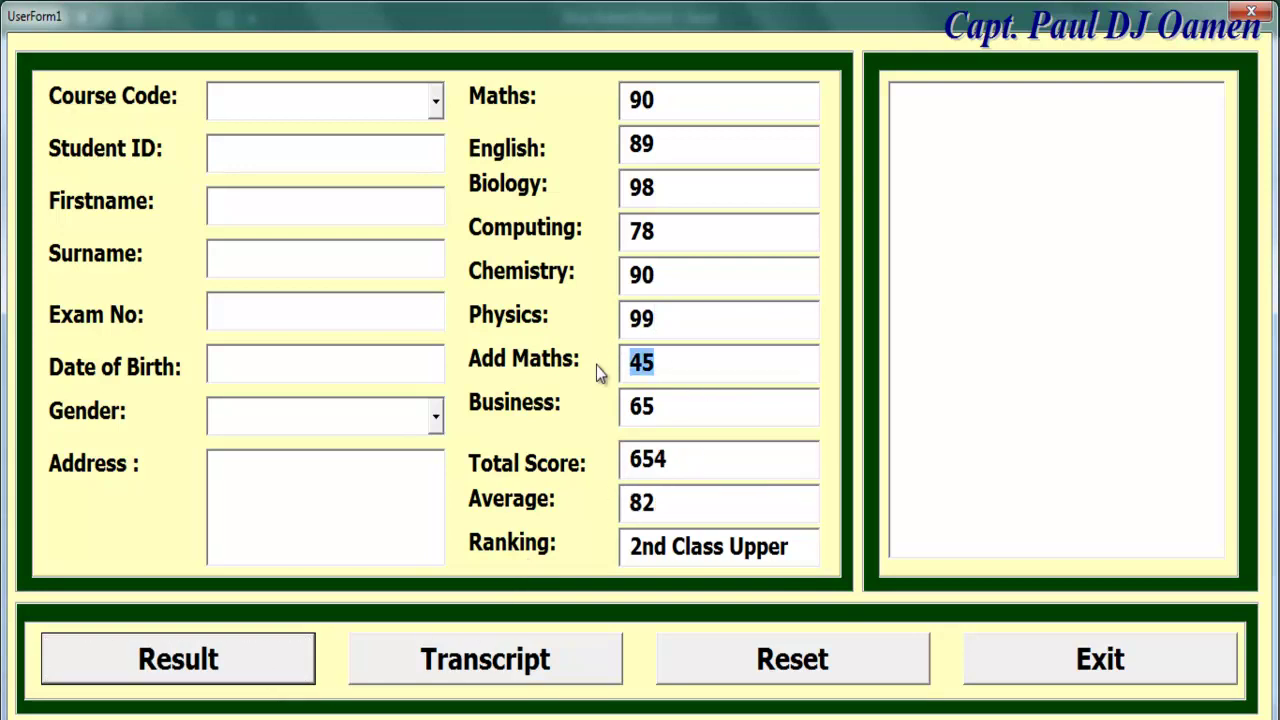
pyautogui.write('99')
pyautogui.click(237, 663)
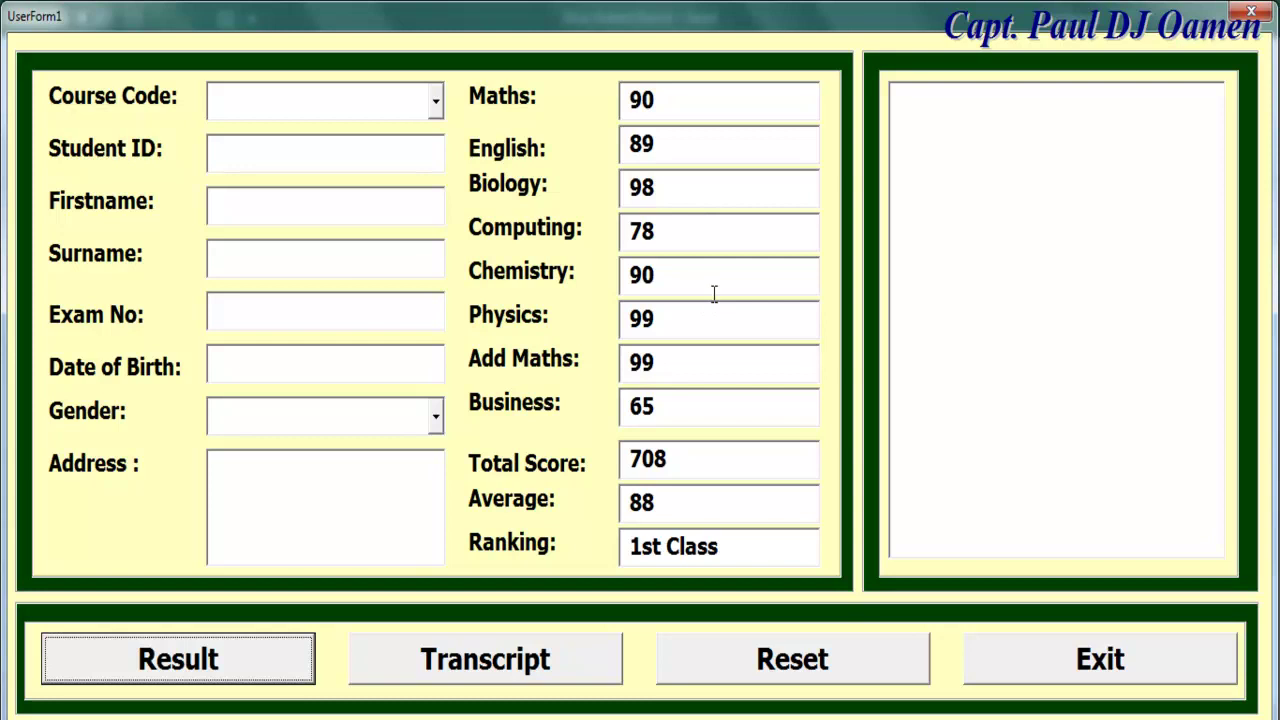
# Step: Type junk into the result boxes, recalculate to overwrite it, then reset all fields
pyautogui.click(706, 469)
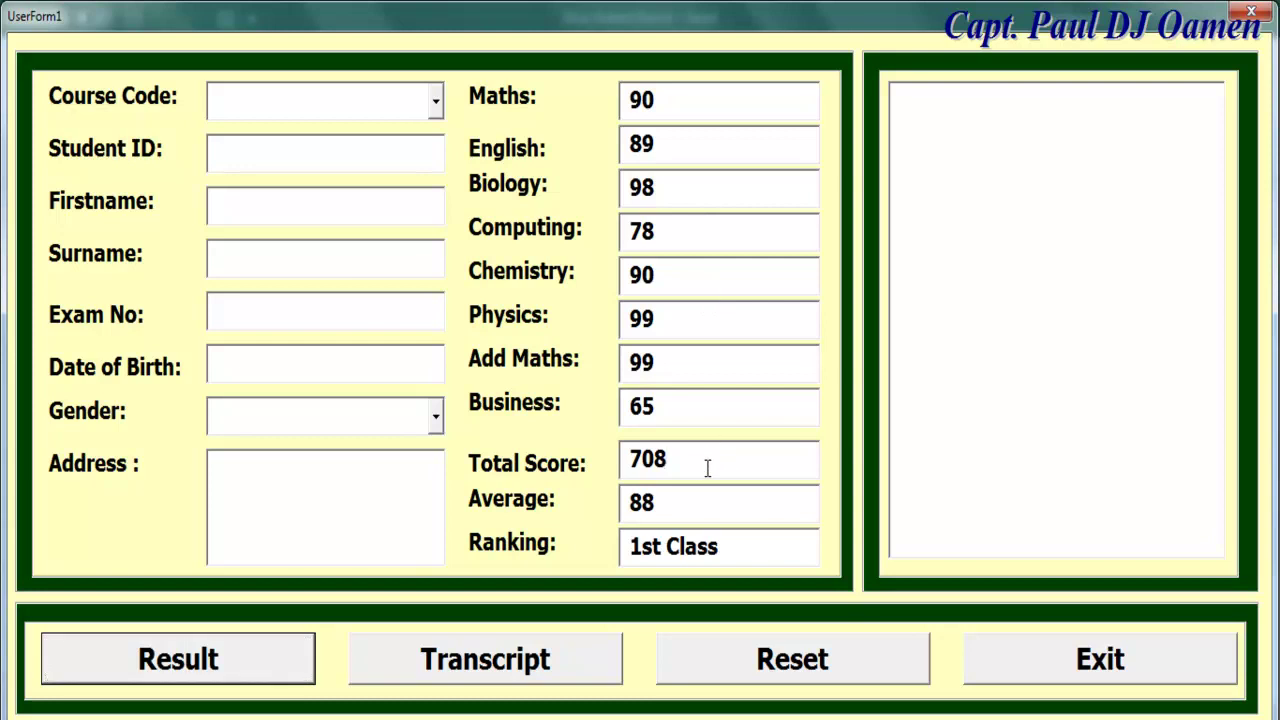
pyautogui.write('fdgh')
pyautogui.click(689, 508)
pyautogui.write('sdrtgh')
pyautogui.click(740, 548)
pyautogui.write('fghgn')
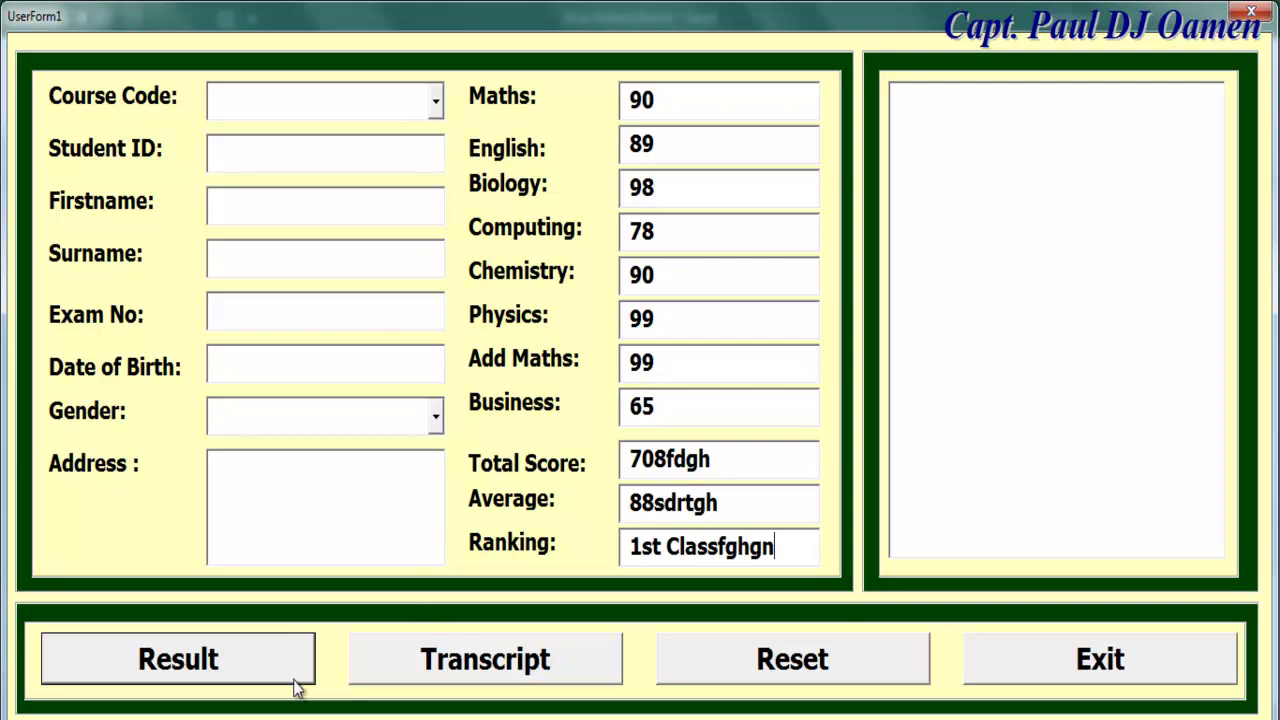
pyautogui.click(283, 673)
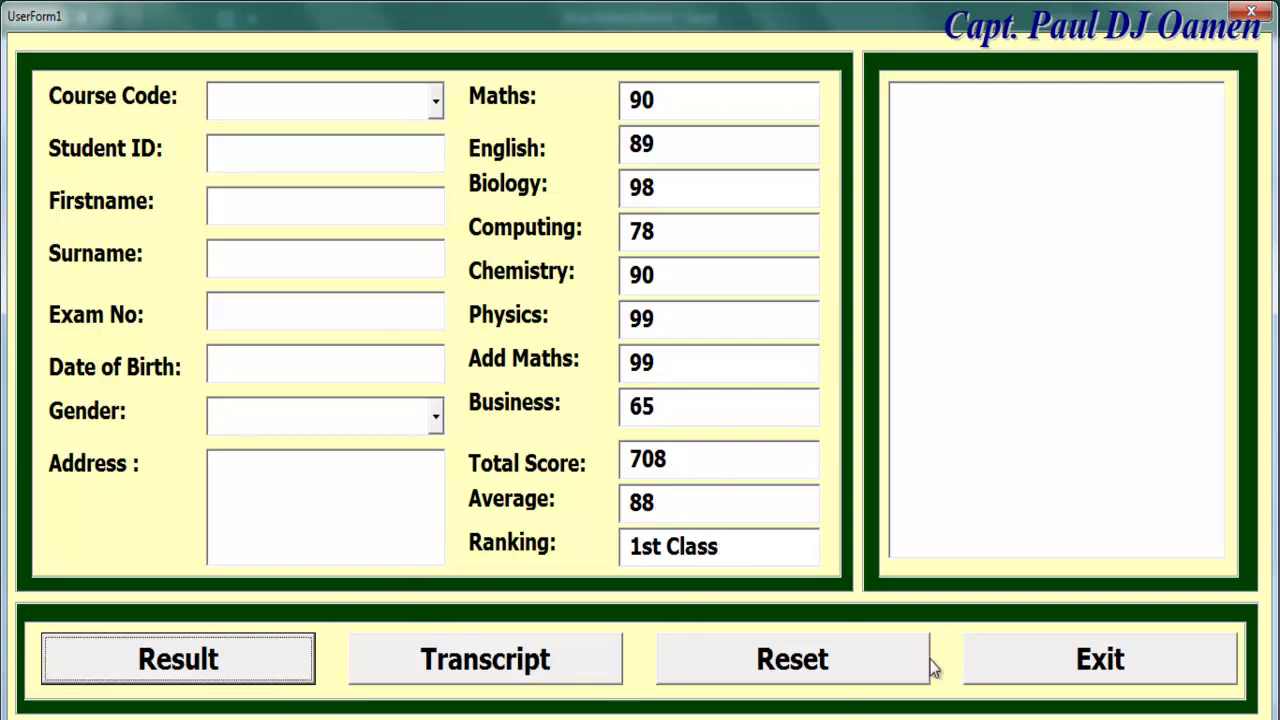
pyautogui.click(822, 670)
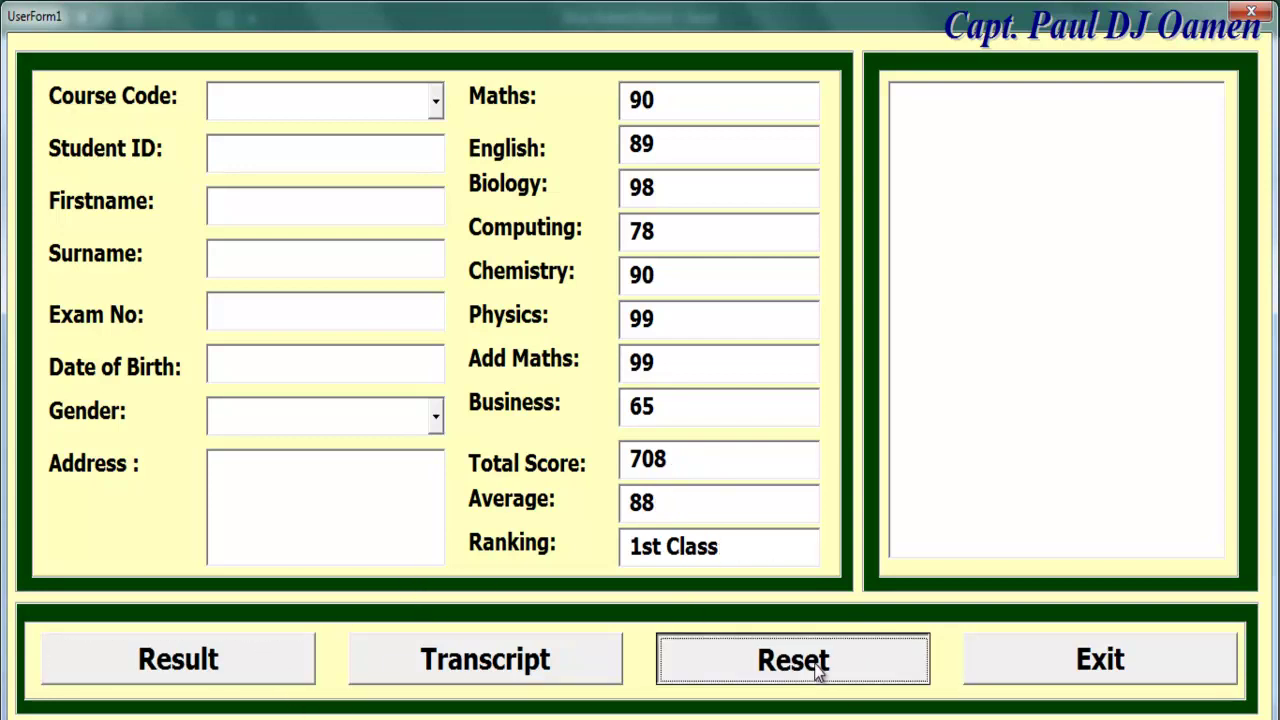
# Step: Exit the running form and select the Total Score, Average and Ranking boxes
pyautogui.click(1045, 665)
pyautogui.click(626, 488)
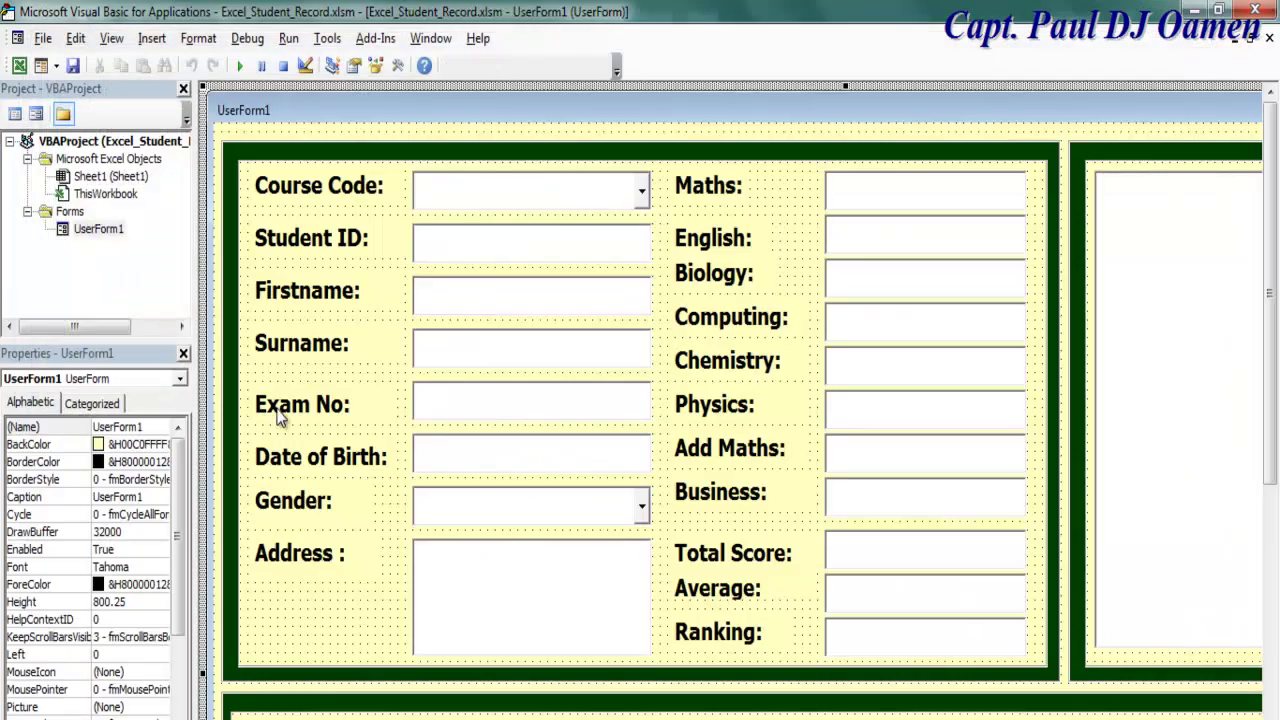
pyautogui.moveTo(1266, 430); pyautogui.dragTo(1266, 498)
pyautogui.click(1012, 445)
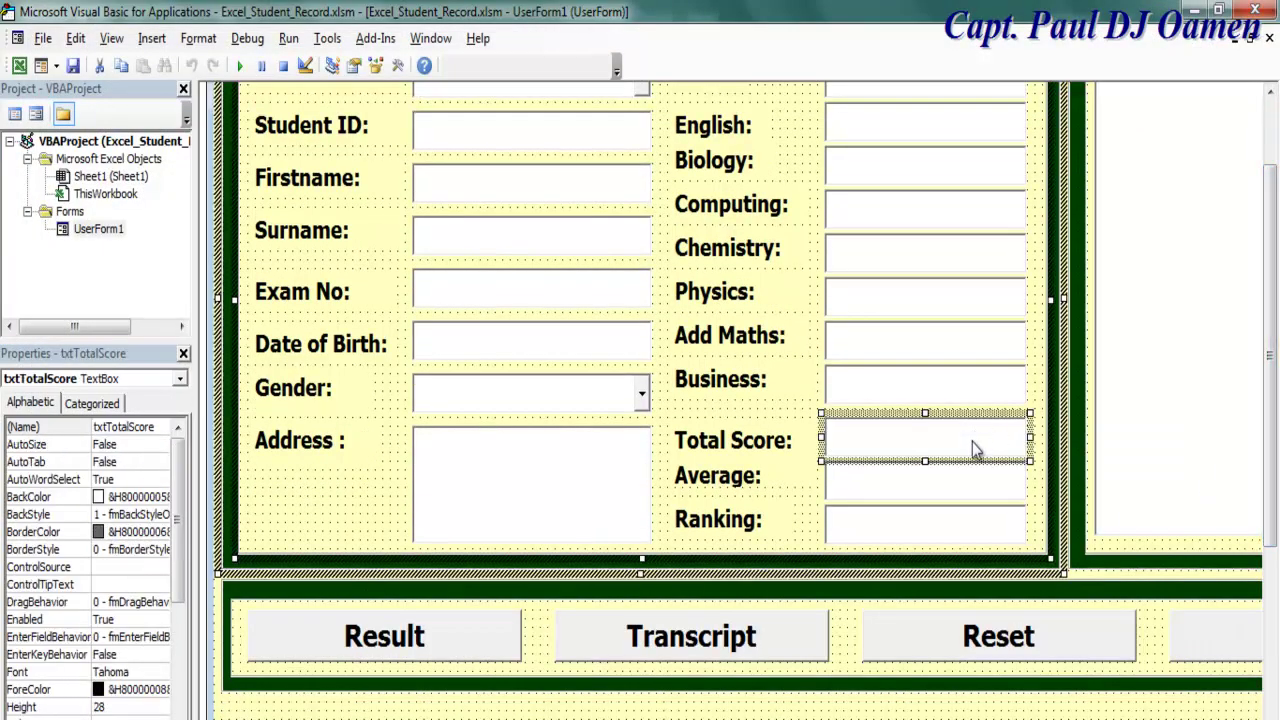
pyautogui.keyDown('ctrl'); pyautogui.click(936, 486); pyautogui.keyUp('ctrl')
pyautogui.keyDown('ctrl'); pyautogui.click(936, 512); pyautogui.keyUp('ctrl')
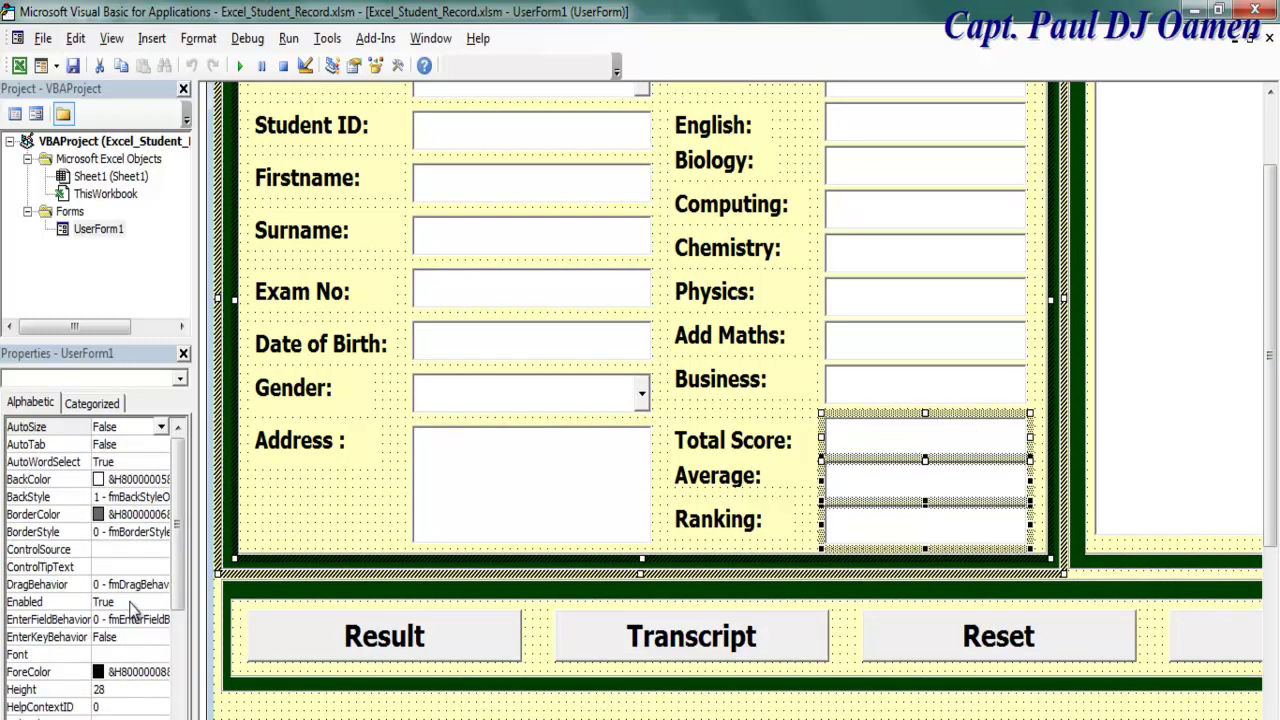
# Step: Set Enabled to False for the three result boxes and run the form again
pyautogui.scroll(-1, 153, 611)
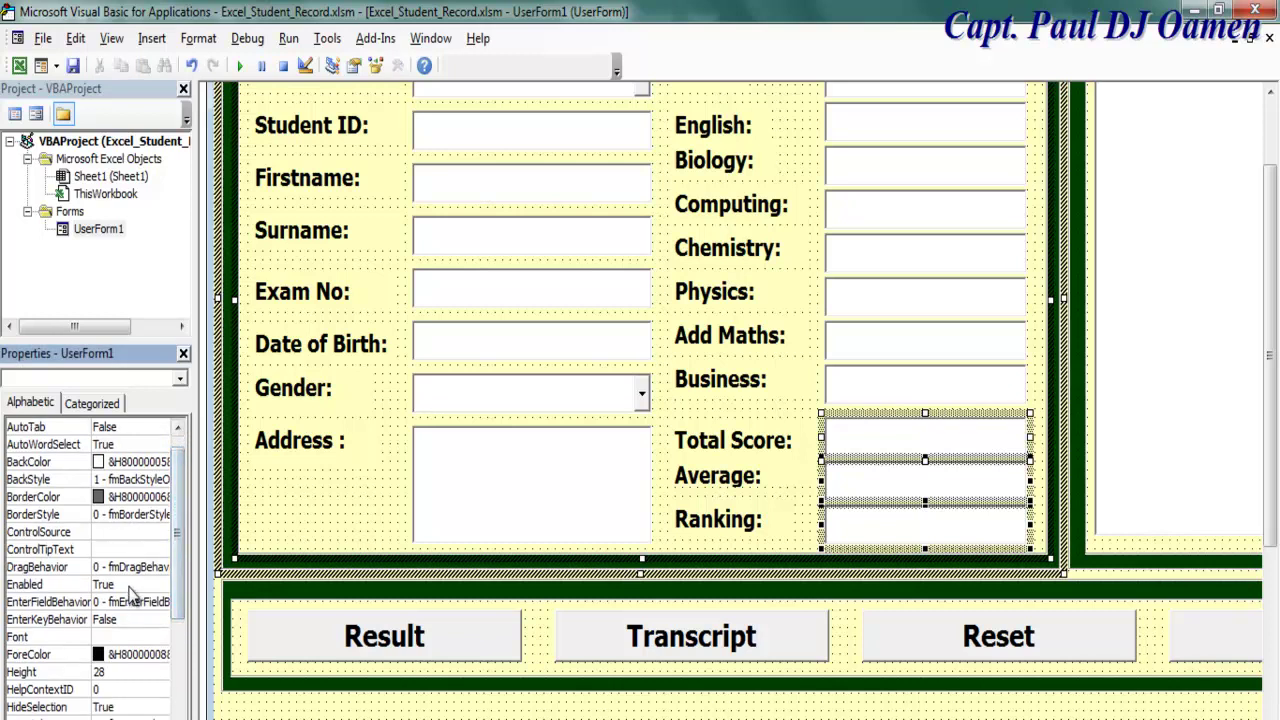
pyautogui.click(130, 584)
pyautogui.click(161, 584)
pyautogui.click(113, 617)
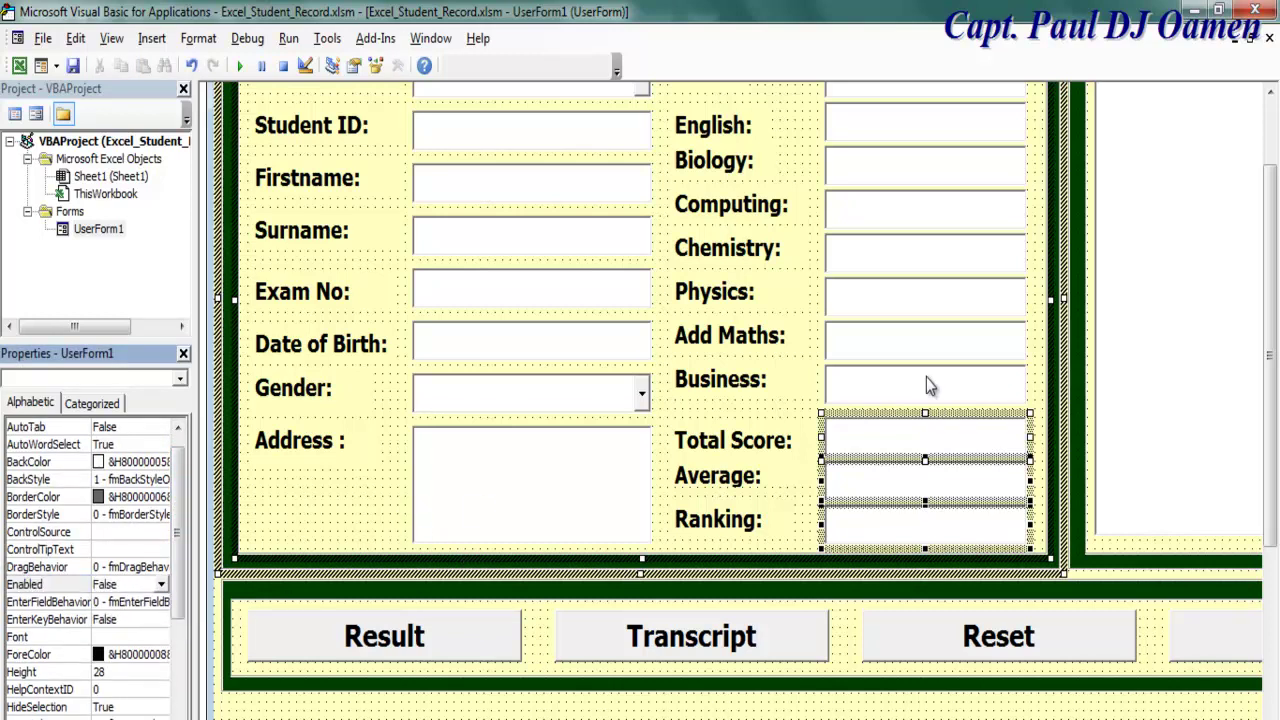
pyautogui.click(240, 66)
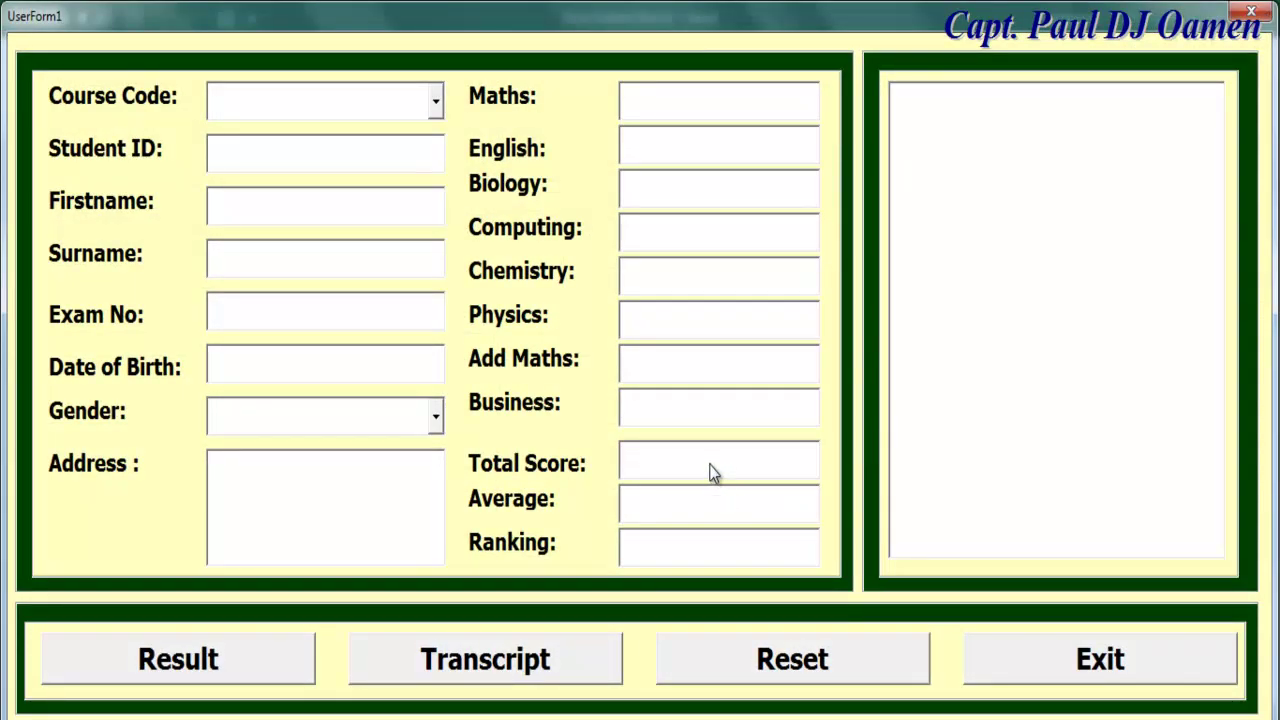
# Step: Enter scores 54, 4, 4, 55, 55, 44, 44 and get Total 304, Average 38, CoHE
pyautogui.click(661, 96)
pyautogui.write('5')
pyautogui.click(652, 146)
pyautogui.click(649, 112)
pyautogui.write('4')
pyautogui.click(652, 150)
pyautogui.write('4')
pyautogui.click(651, 190)
pyautogui.write('4')
pyautogui.click(649, 220)
pyautogui.write('55')
pyautogui.click(650, 275)
pyautogui.write('55')
pyautogui.click(651, 318)
pyautogui.write('44')
pyautogui.click(657, 395)
pyautogui.write('44')
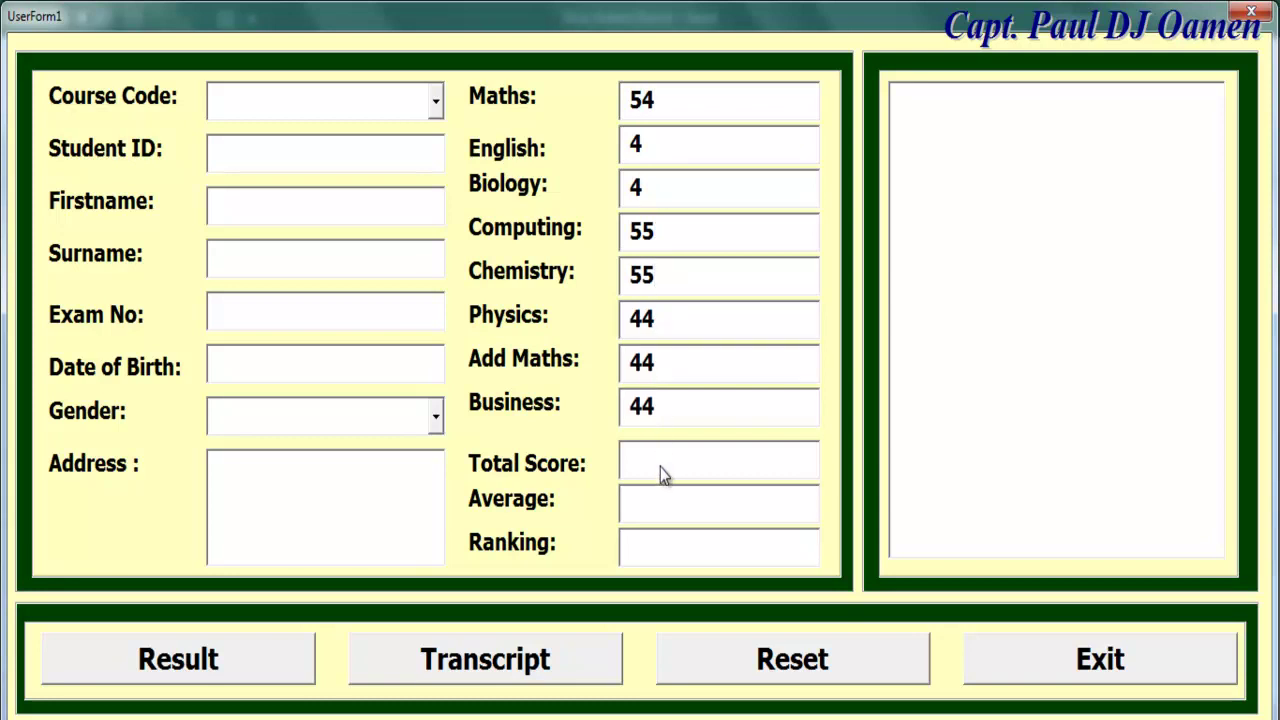
pyautogui.click(277, 687)
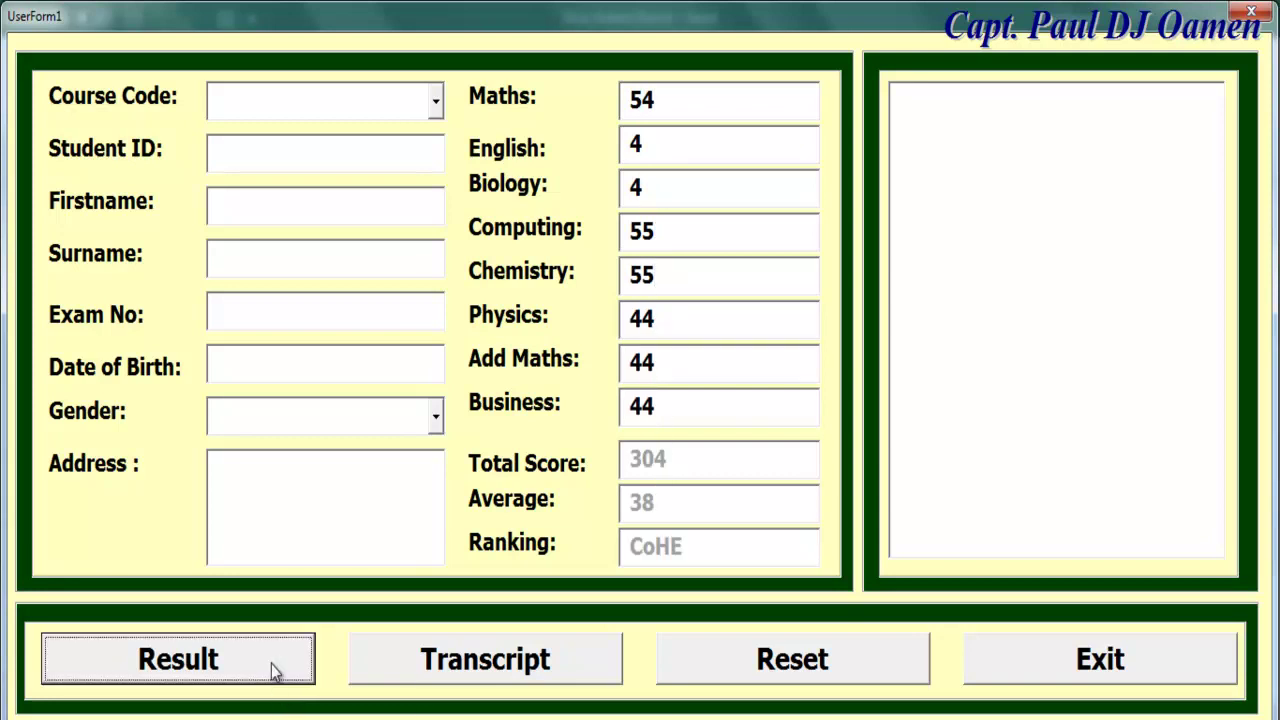
pyautogui.press('Tab')
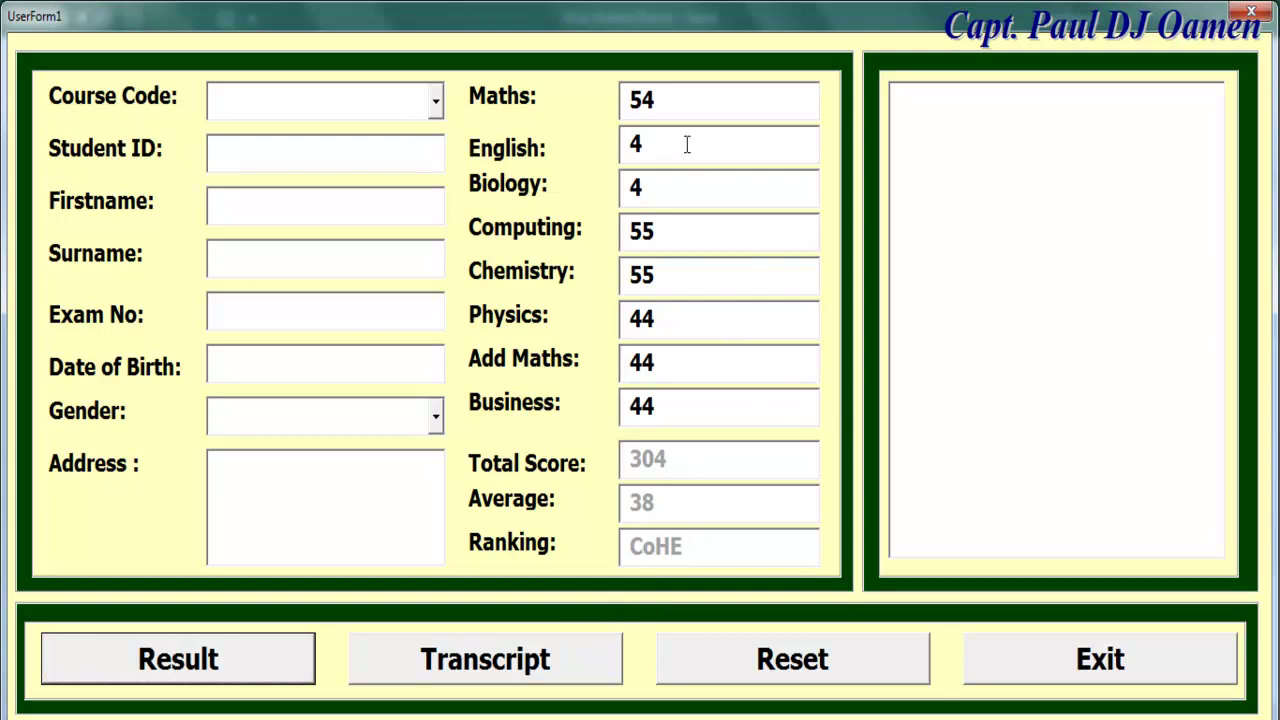
# Step: Append 45, 43, 35, 34 and 53 to five scores to exceed 100, then close the form
pyautogui.click(683, 106)
pyautogui.write('45')
pyautogui.click(666, 143)
pyautogui.write('43')
pyautogui.click(663, 186)
pyautogui.write('35')
pyautogui.click(664, 236)
pyautogui.write('34')
pyautogui.click(665, 283)
pyautogui.write('r')
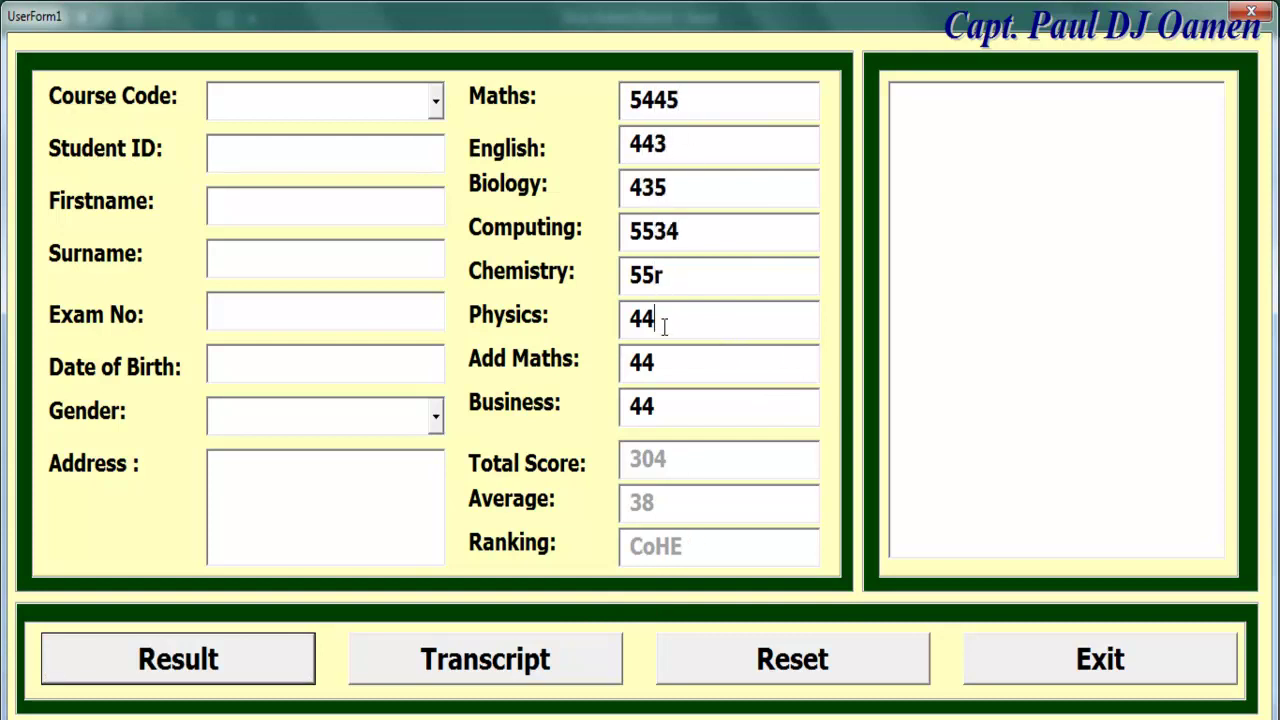
pyautogui.write('53')
pyautogui.click(1251, 13)
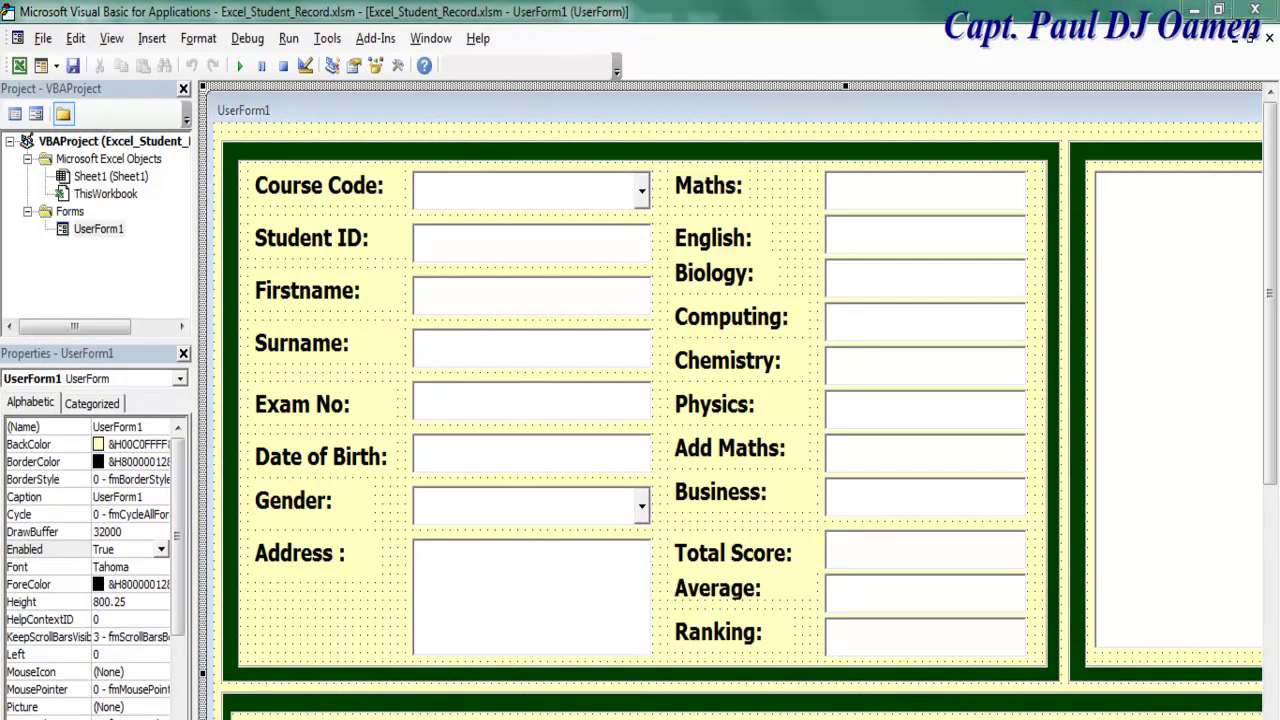
# Step: Add 'If (txtMaths.Text > 100) Then' below the Fail branch in cmbResult_Click
pyautogui.scroll(-1, 621, 582)
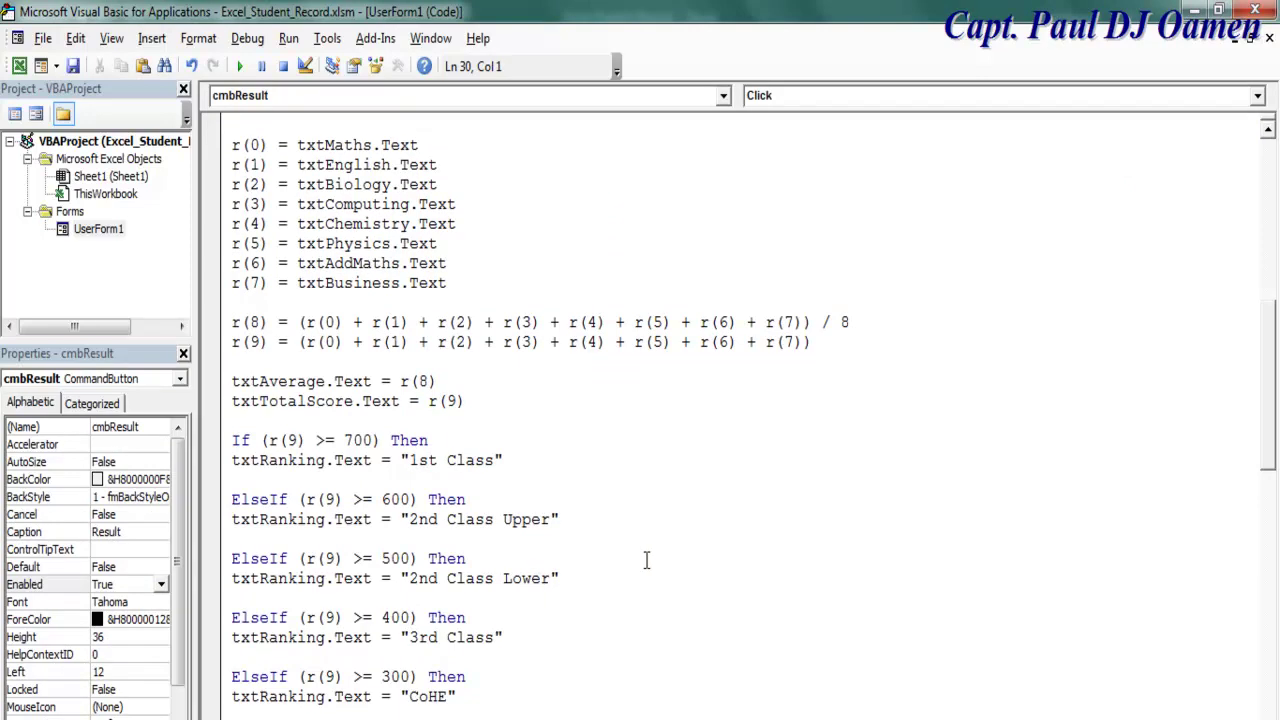
pyautogui.scroll(-1, 646, 560)
pyautogui.scroll(-1, 646, 560)
pyautogui.scroll(-1, 646, 561)
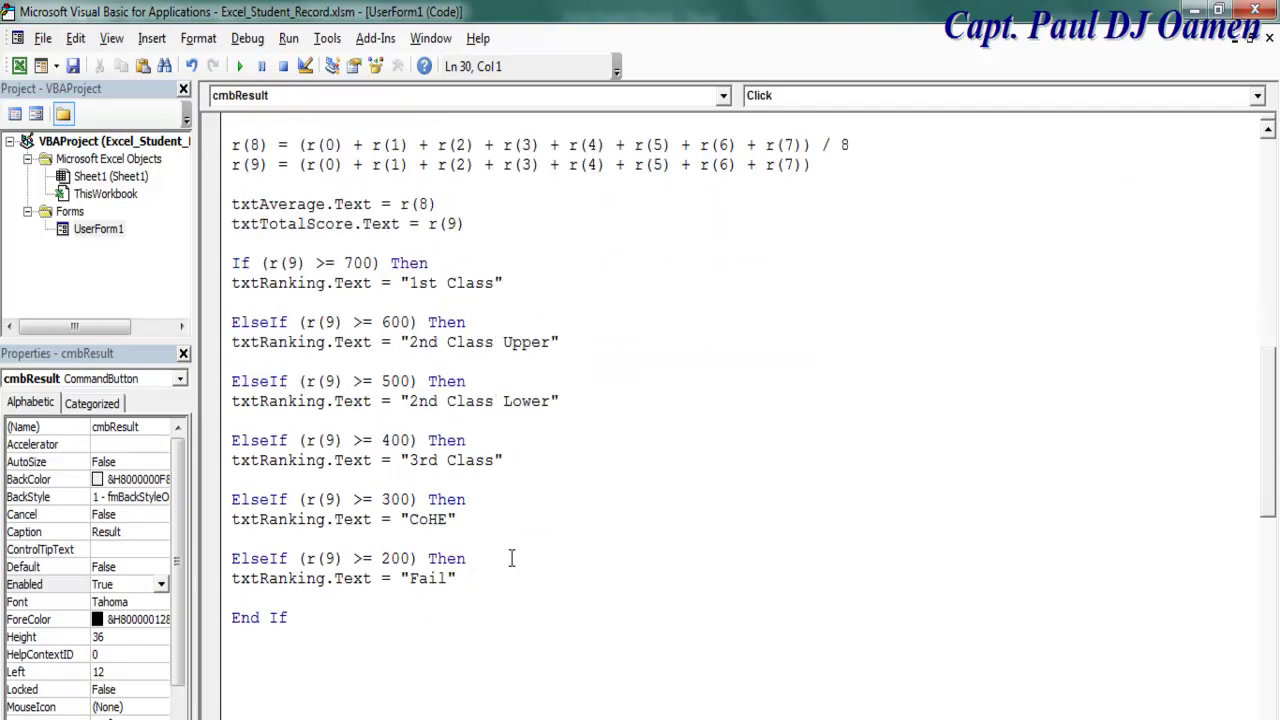
pyautogui.click(479, 575)
pyautogui.press('Return')
pyautogui.press('Return')
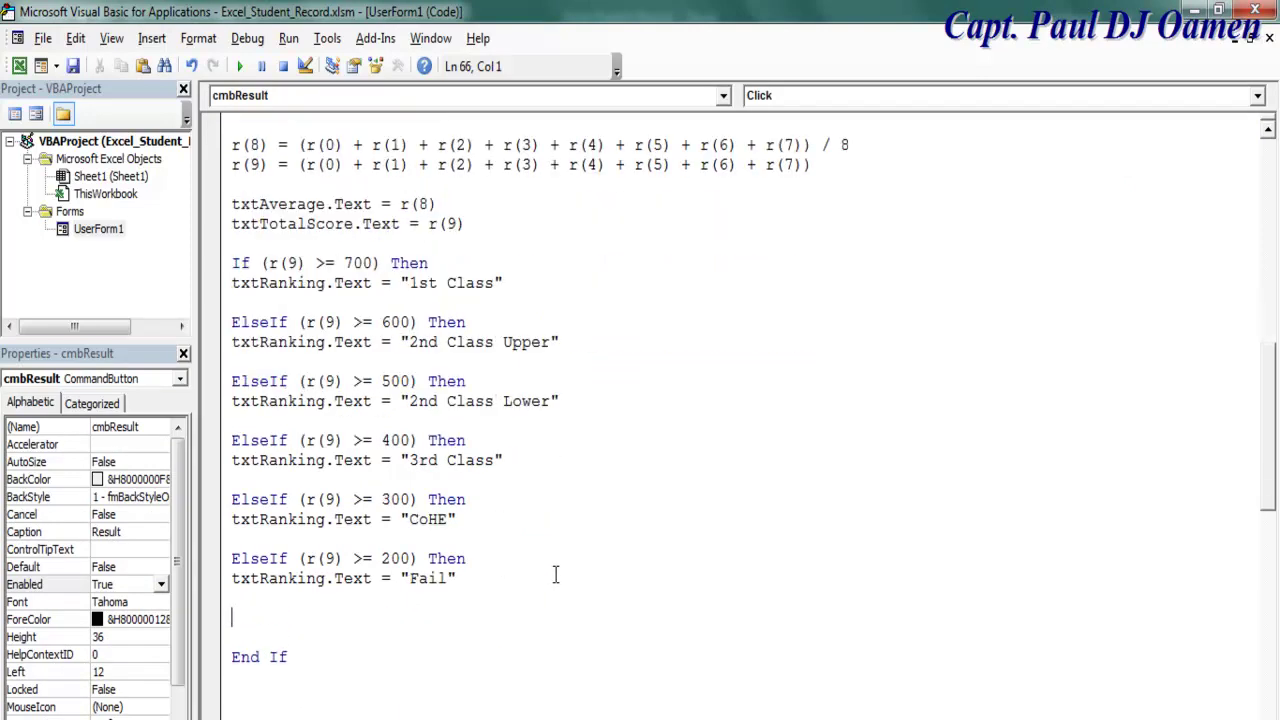
pyautogui.write('if (')
pyautogui.write('txtM')
pyautogui.write('aths.Text ')
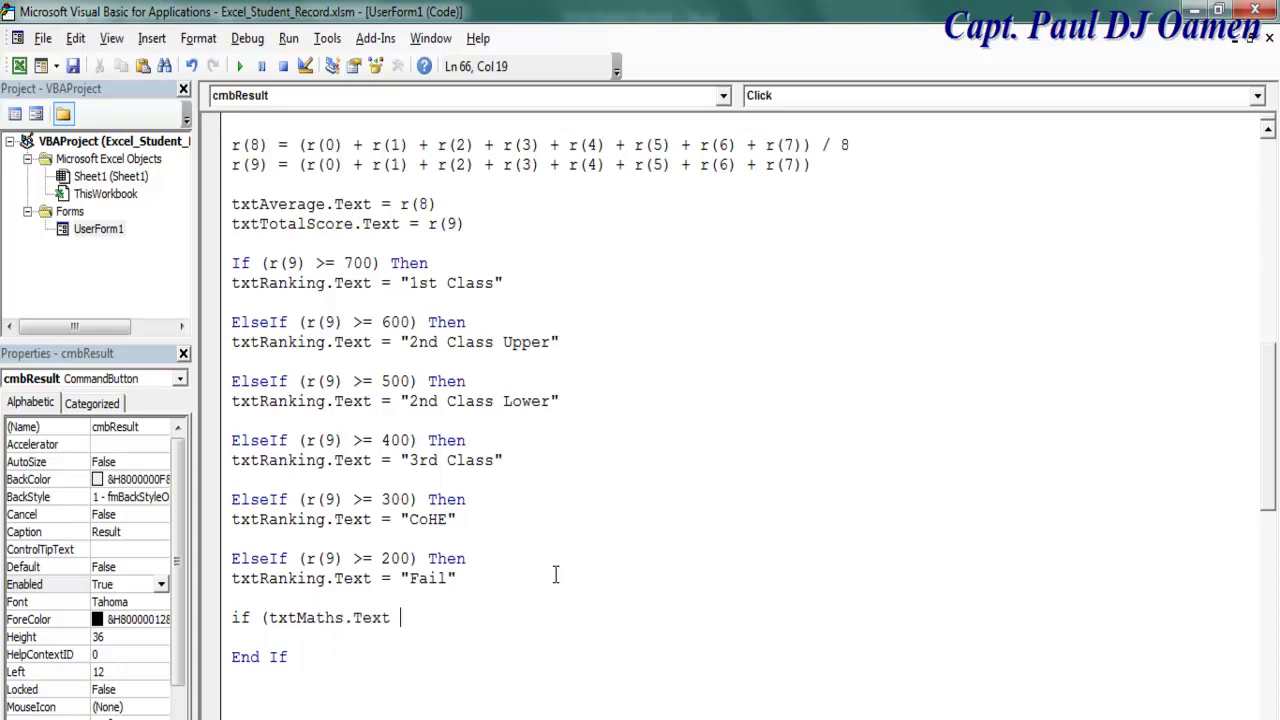
pyautogui.write('> 100')
pyautogui.write('then')
pyautogui.press('Return')
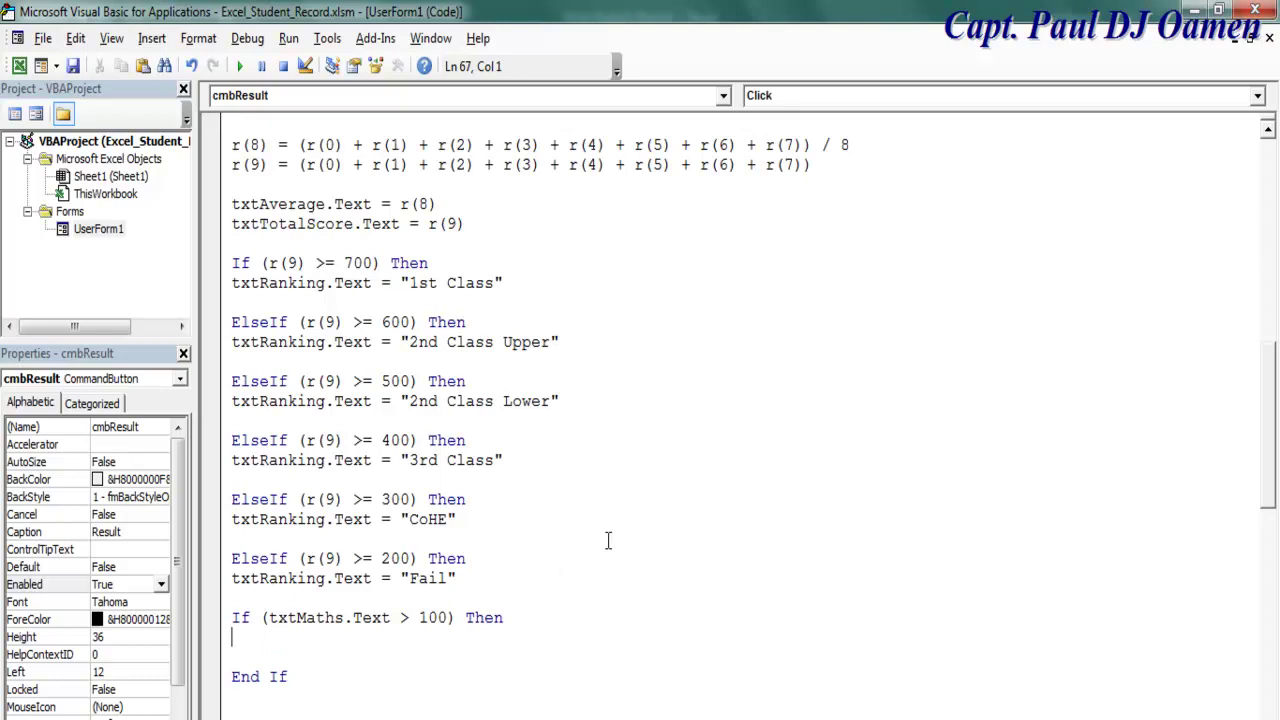
# Step: Inside the check, clear txtMaths with .Text = "" and call txtMaths.SetFocus
pyautogui.moveTo(344, 618); pyautogui.dragTo(270, 620)
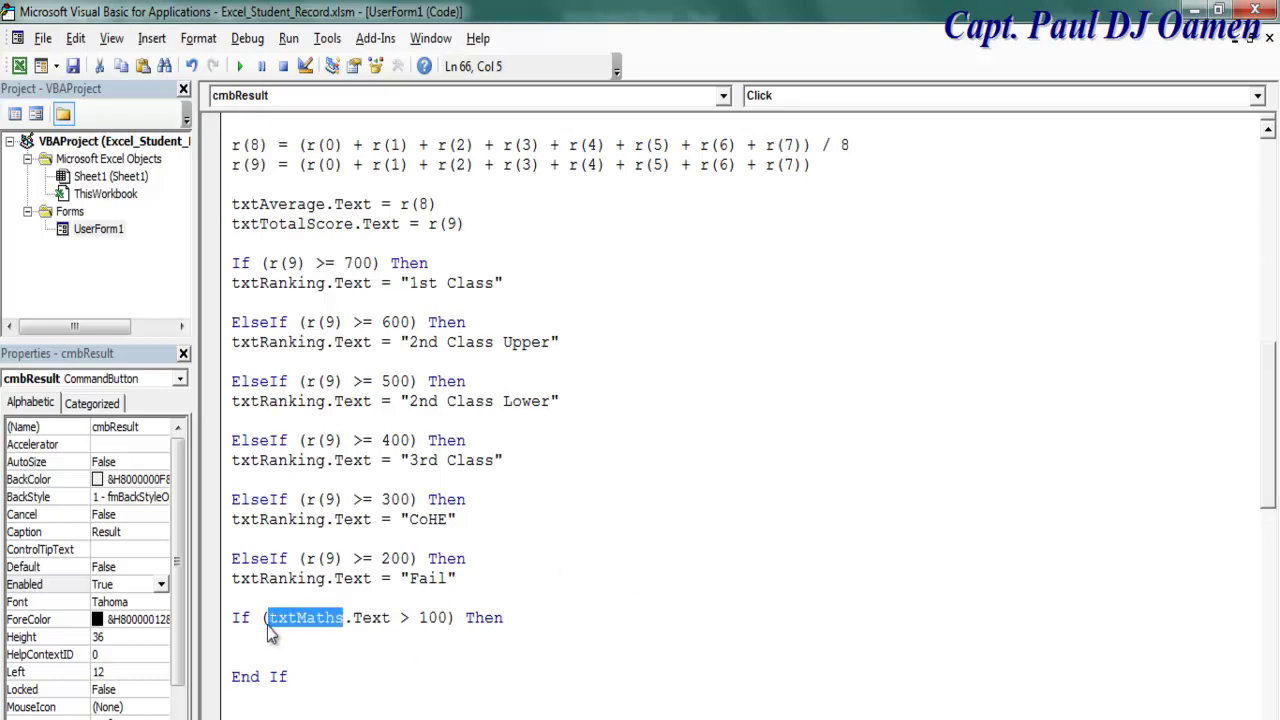
pyautogui.hotkey('ctrl', 'c')
pyautogui.press('Down')
pyautogui.hotkey('ctrl', 'v')
pyautogui.write('.Text = ')
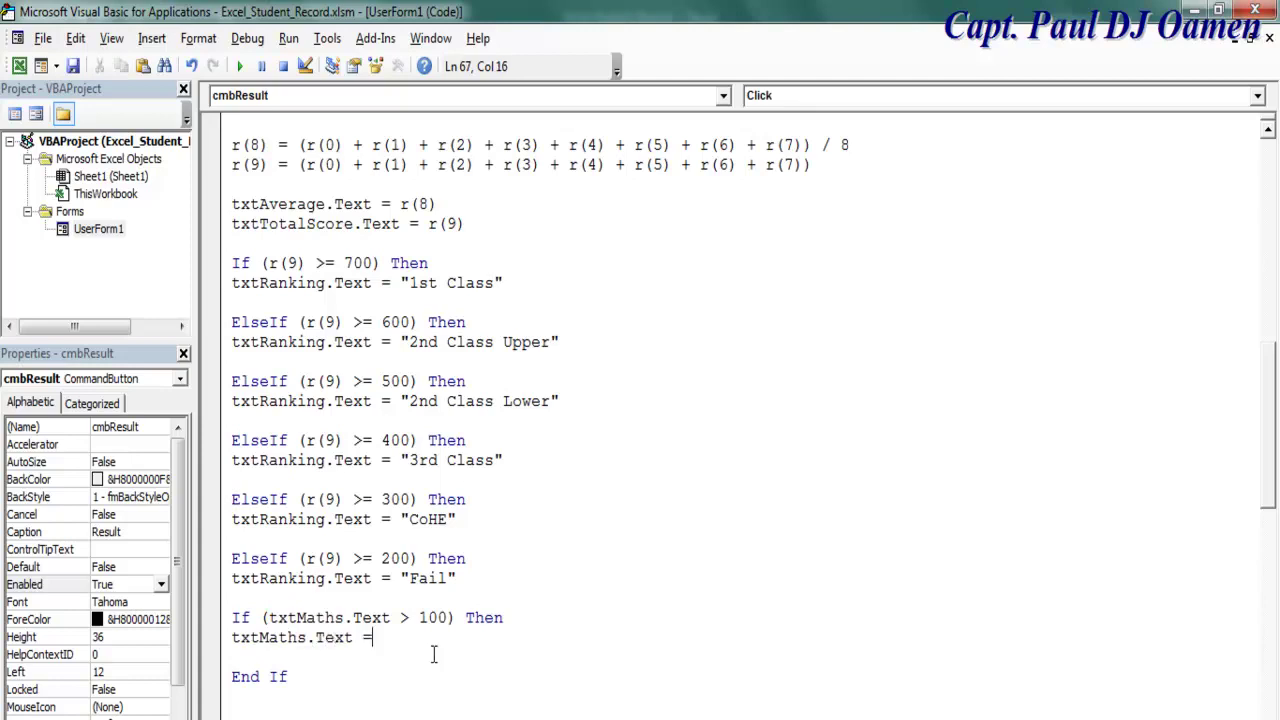
pyautogui.write('""')
pyautogui.press('Return')
pyautogui.hotkey('ctrl', 'v')
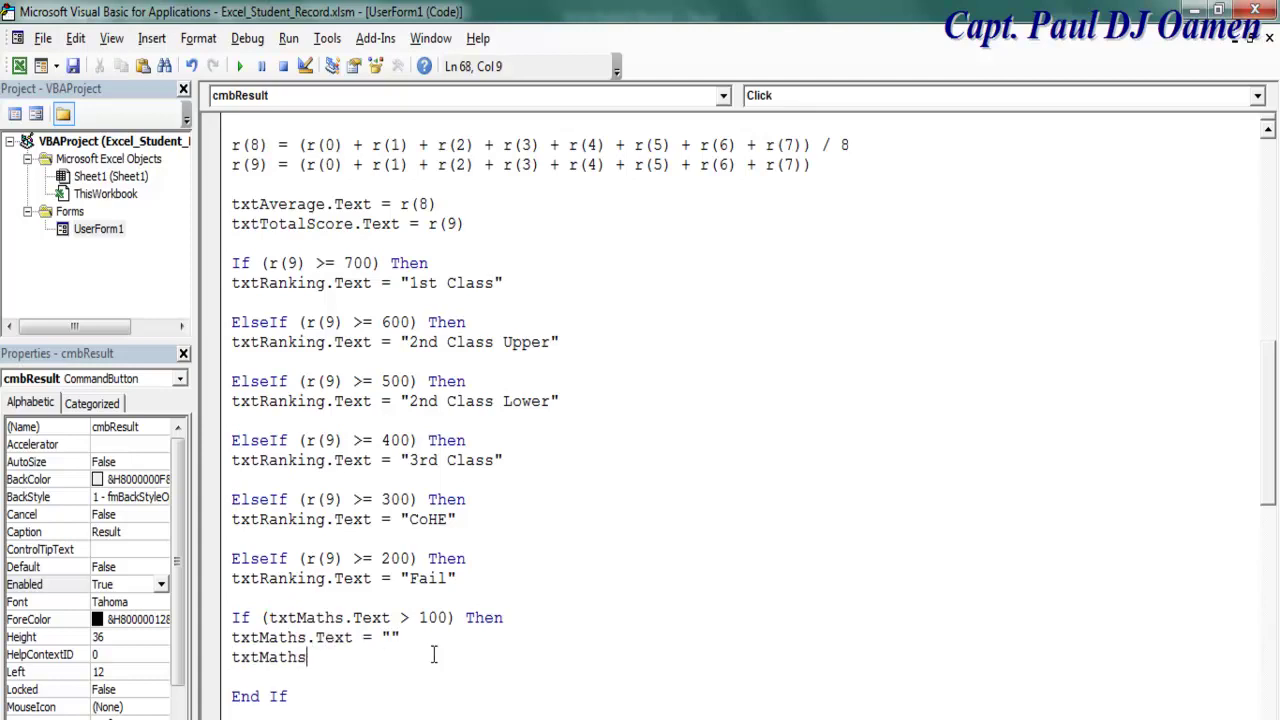
pyautogui.write('.')
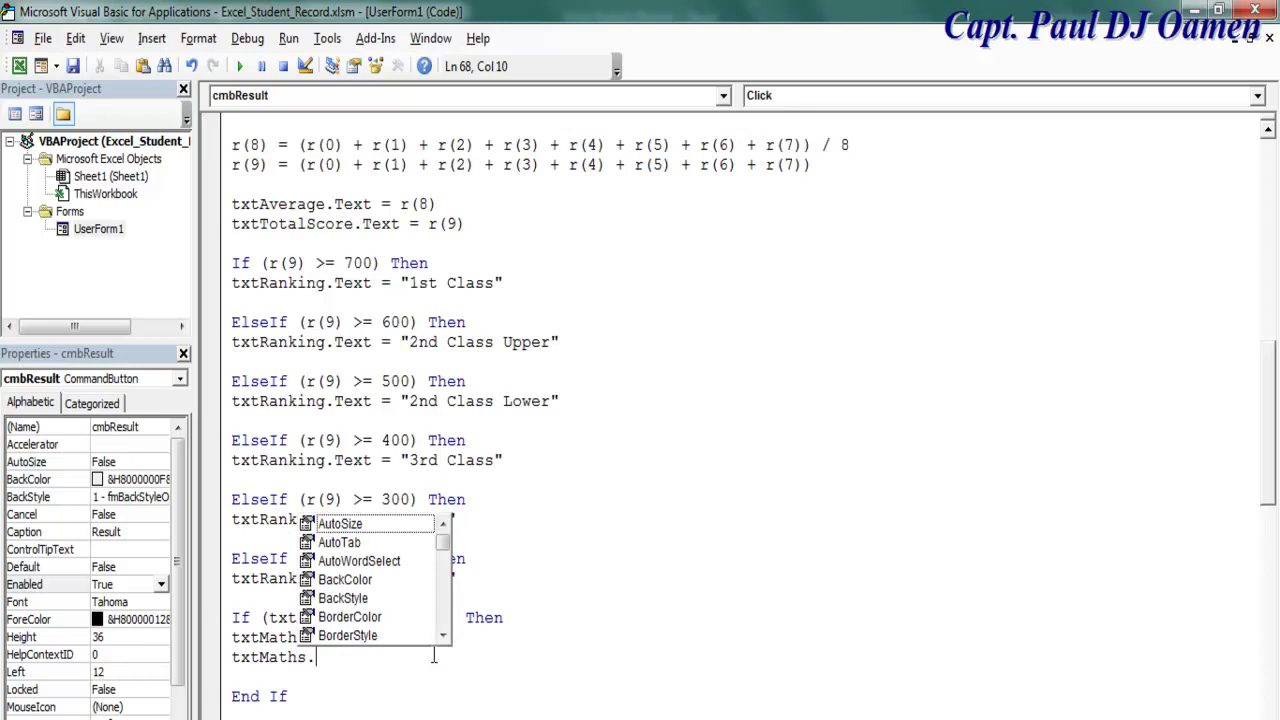
pyautogui.write('se')
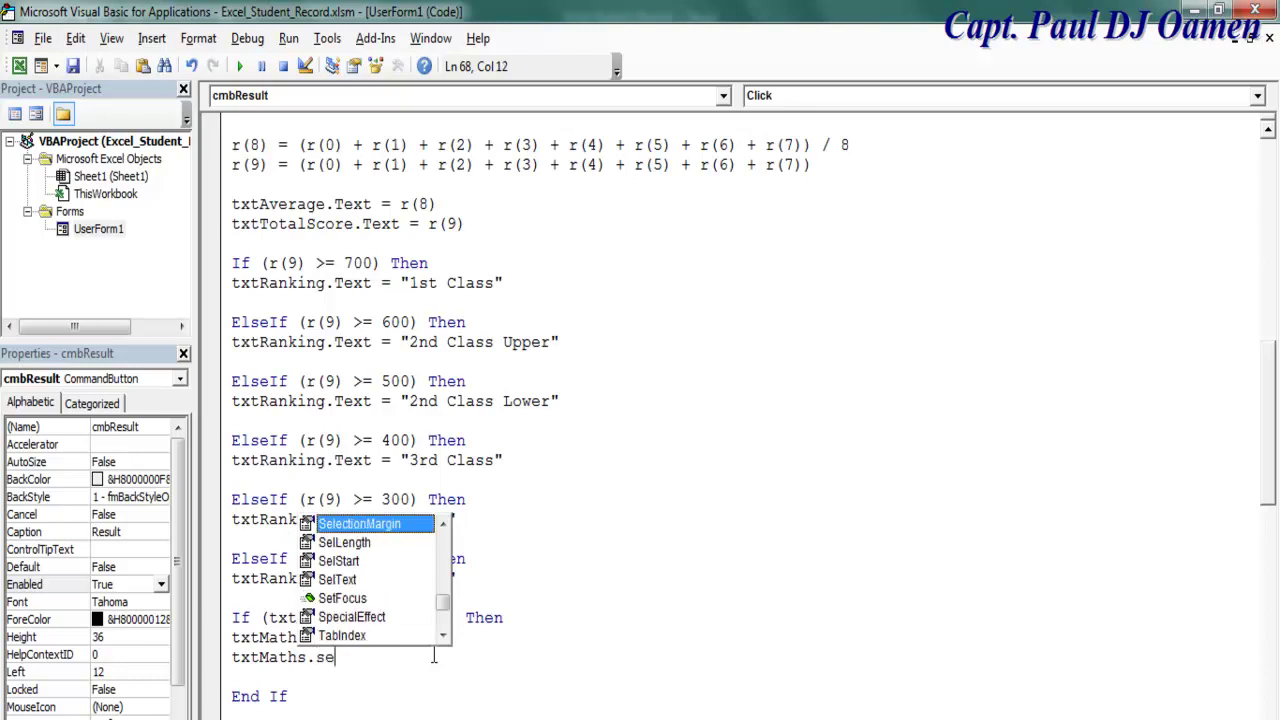
pyautogui.doubleClick(366, 600)
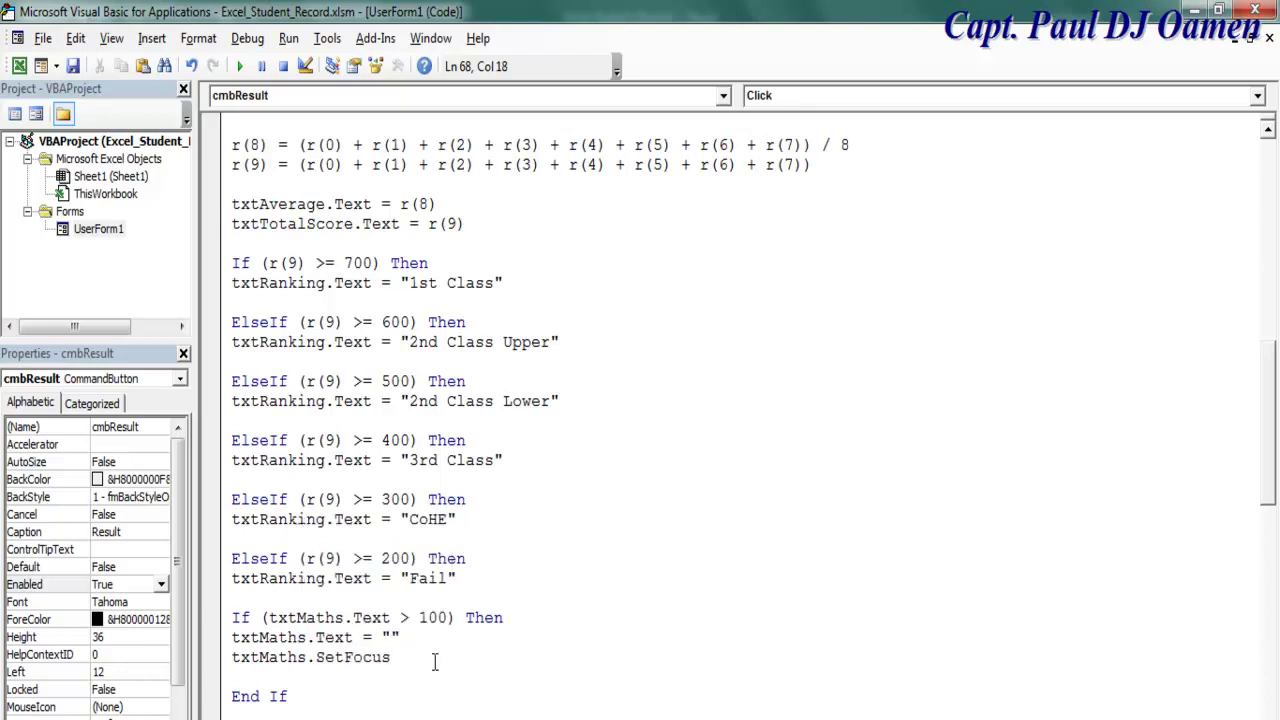
pyautogui.press('Return')
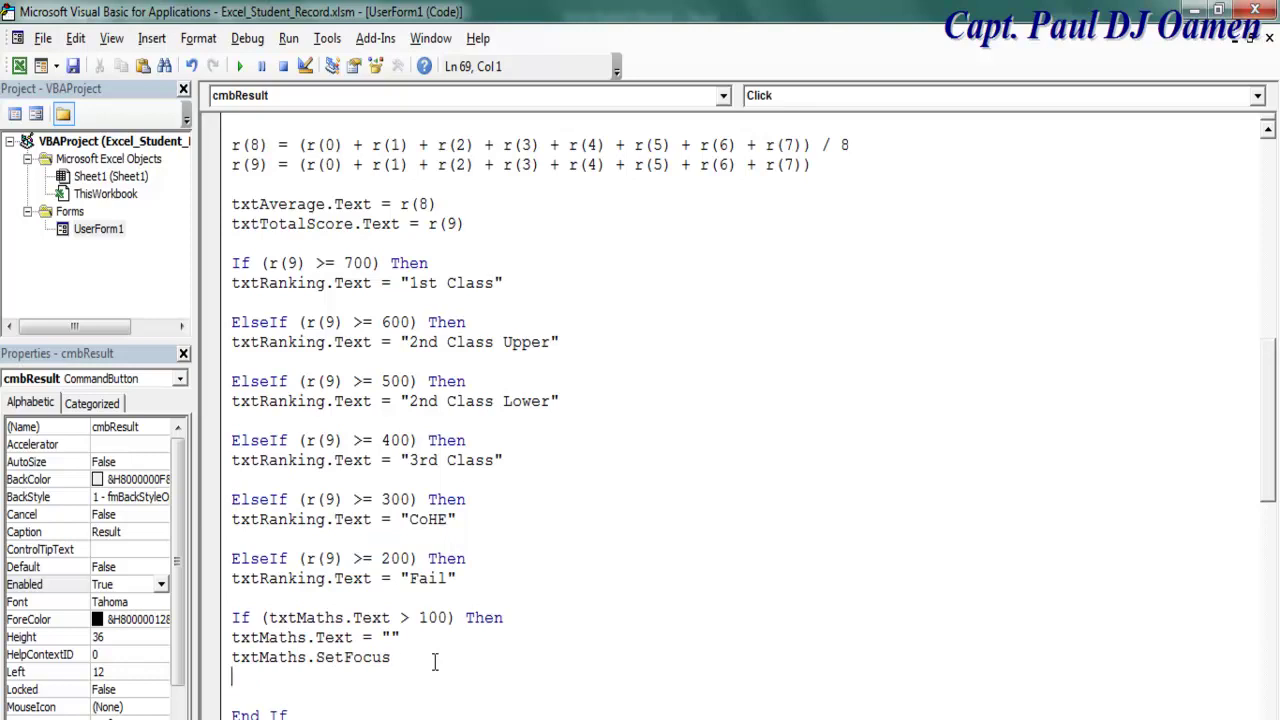
# Step: Add txtRanking.Text = "" to the Maths check
pyautogui.moveTo(371, 580); pyautogui.dragTo(231, 586)
pyautogui.hotkey('ctrl', 'c')
pyautogui.click(400, 657)
pyautogui.press('Down')
pyautogui.hotkey('ctrl', 'v')
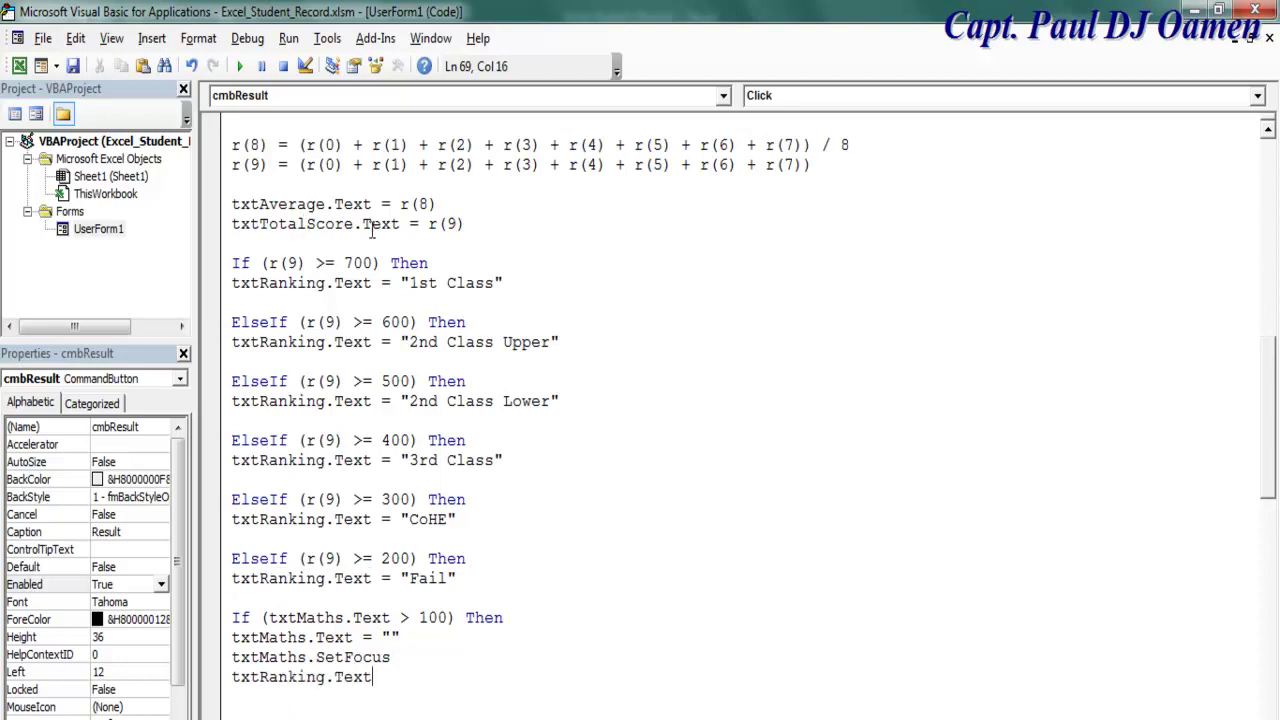
pyautogui.moveTo(403, 224); pyautogui.dragTo(364, 226)
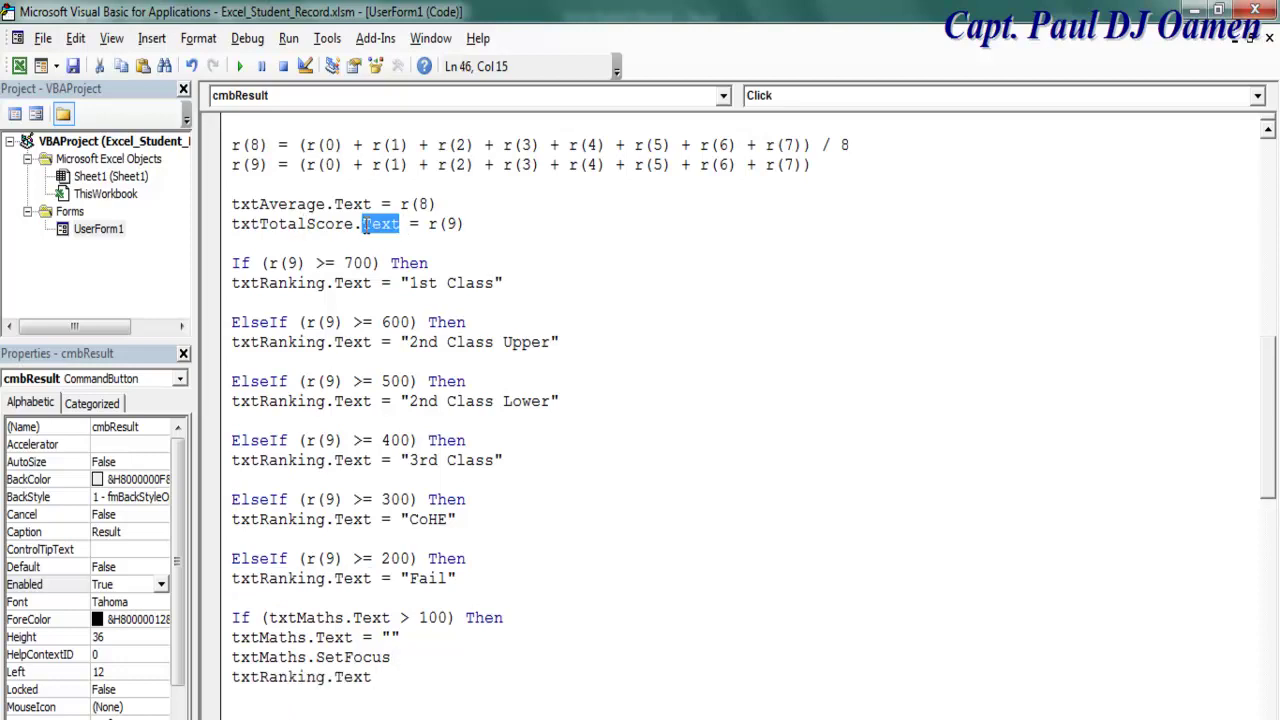
pyautogui.click(396, 680)
pyautogui.write('=')
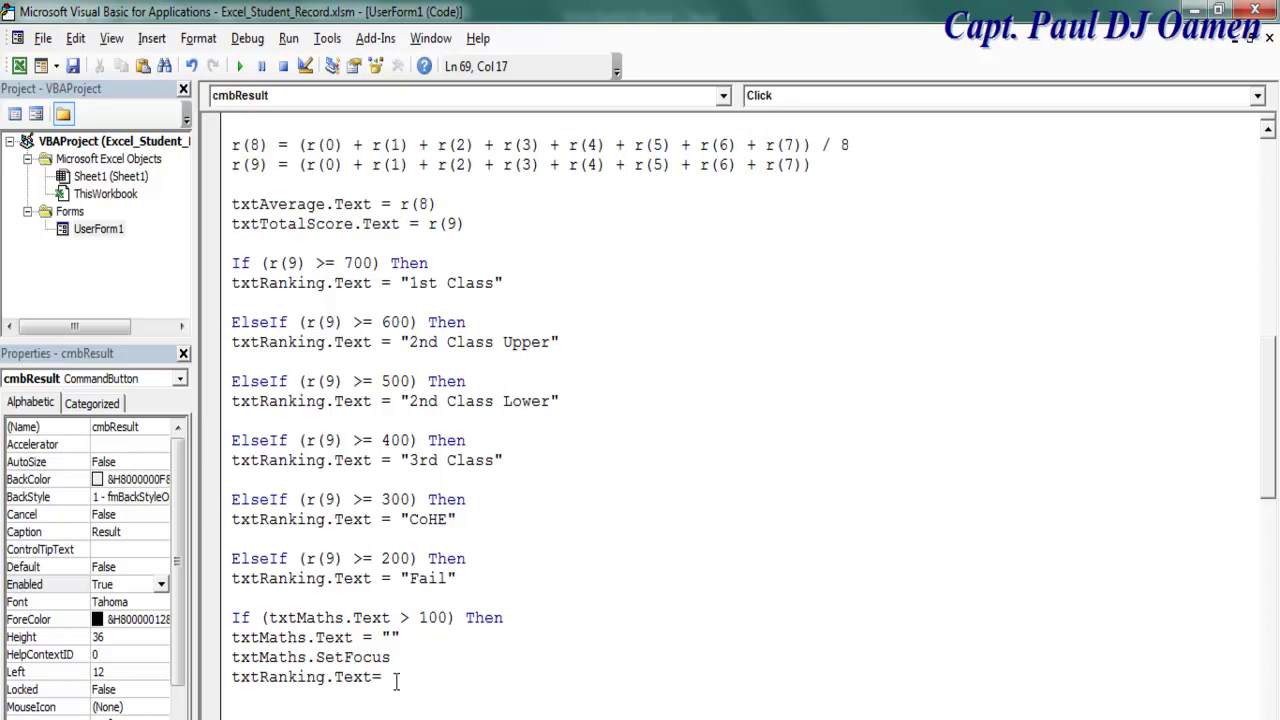
pyautogui.write('""')
# Step: Add lines that blank txtAverage and txtTotalScore inside the Maths check
pyautogui.moveTo(232, 204); pyautogui.dragTo(465, 222)
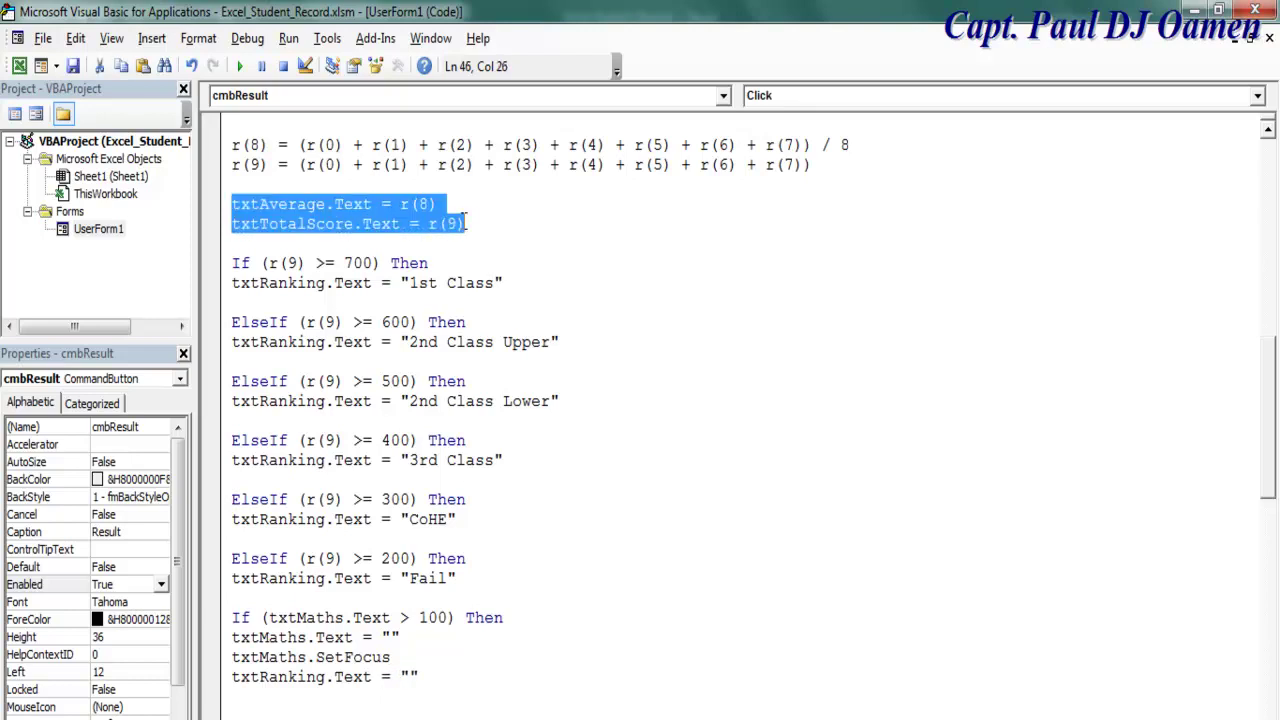
pyautogui.click(408, 660)
pyautogui.press('Return')
pyautogui.hotkey('ctrl', 'v')
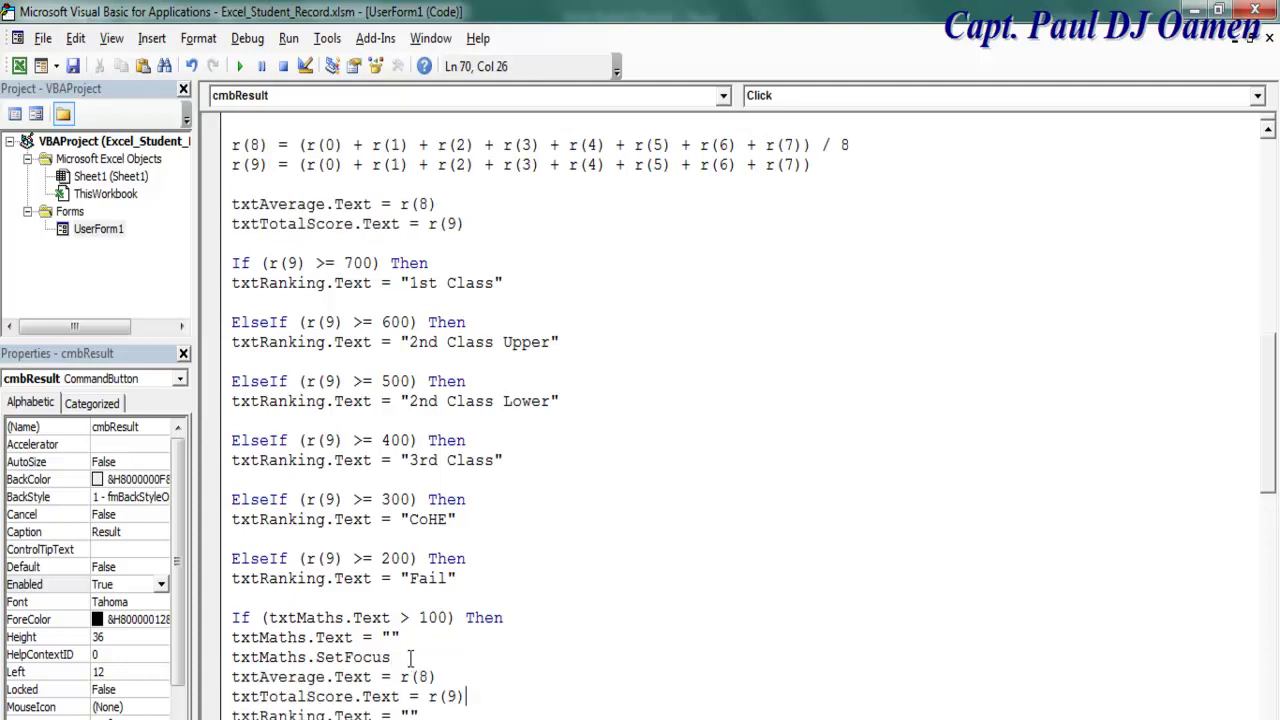
pyautogui.press('BackSpace')
pyautogui.press('BackSpace')
pyautogui.press('BackSpace')
pyautogui.press('BackSpace')
pyautogui.moveTo(437, 677); pyautogui.dragTo(400, 677)
pyautogui.write('""')
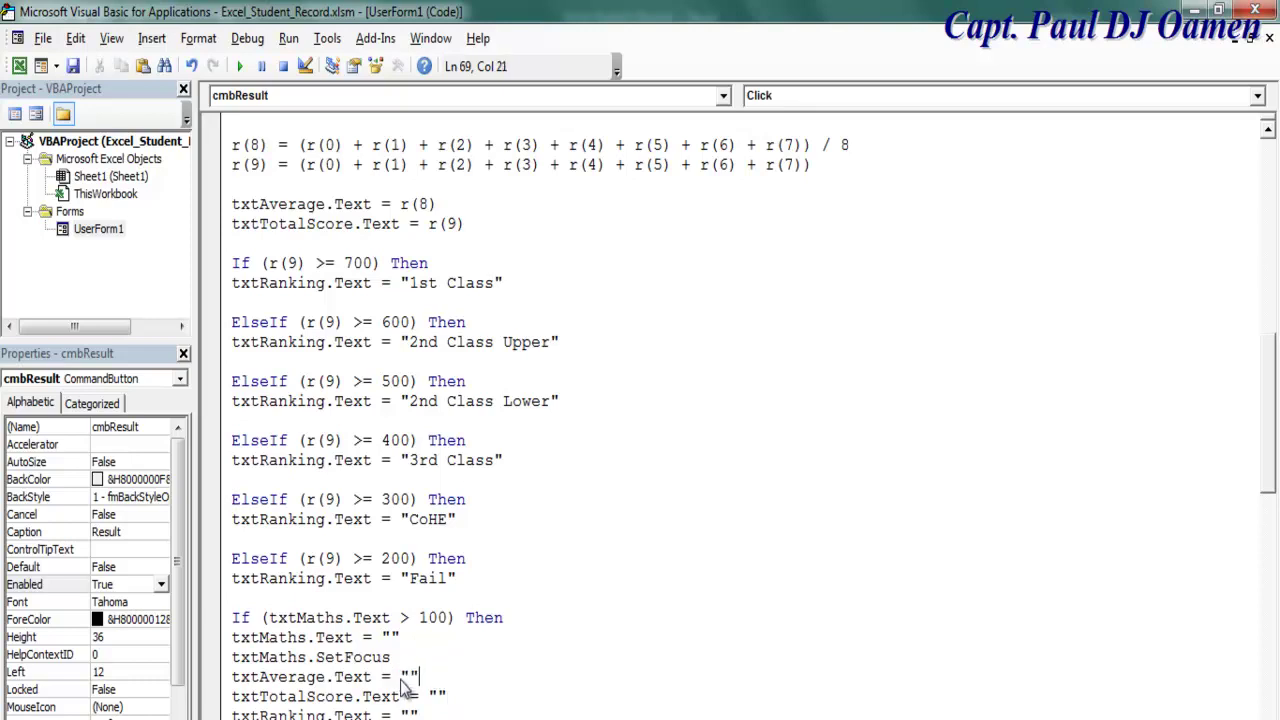
pyautogui.click(427, 712)
# Step: Insert a '=========' separator comment line above the Maths check
pyautogui.press('Return')
pyautogui.click(868, 457)
pyautogui.moveTo(1274, 424); pyautogui.dragTo(1274, 497)
pyautogui.click(330, 321)
pyautogui.press('Return')
pyautogui.press('Return')
pyautogui.write("'")
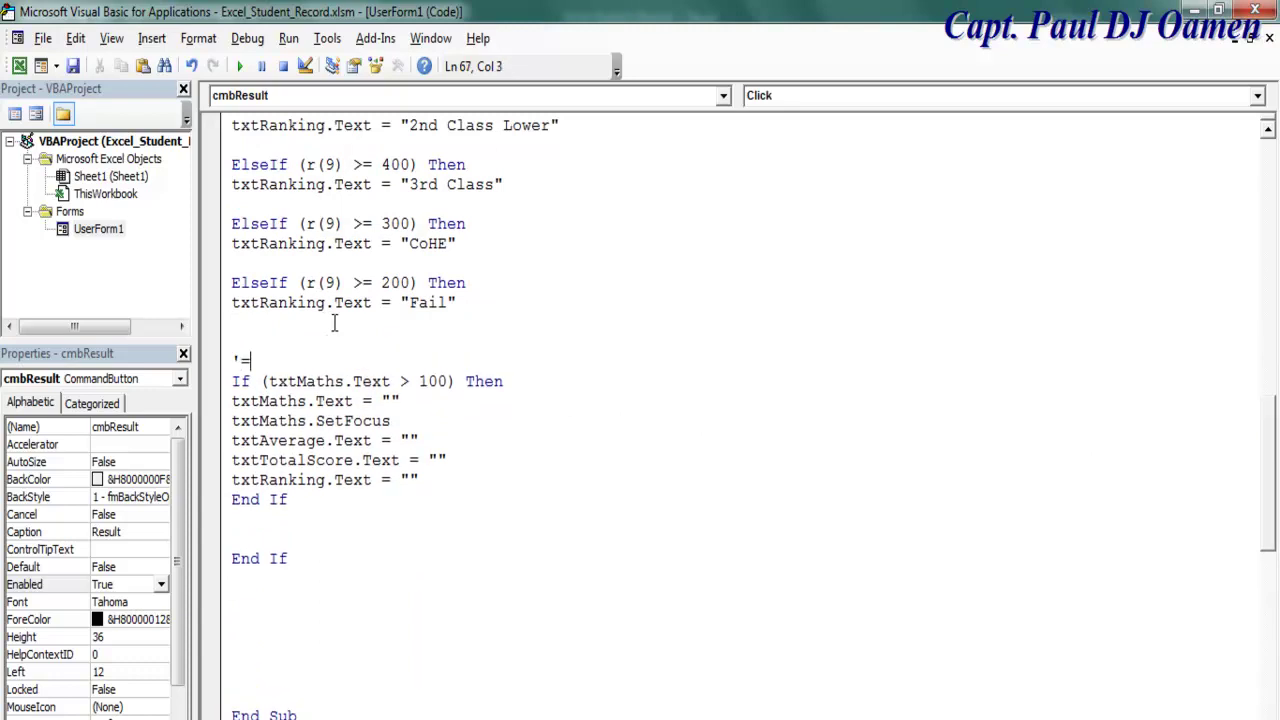
pyautogui.write('=========================================')
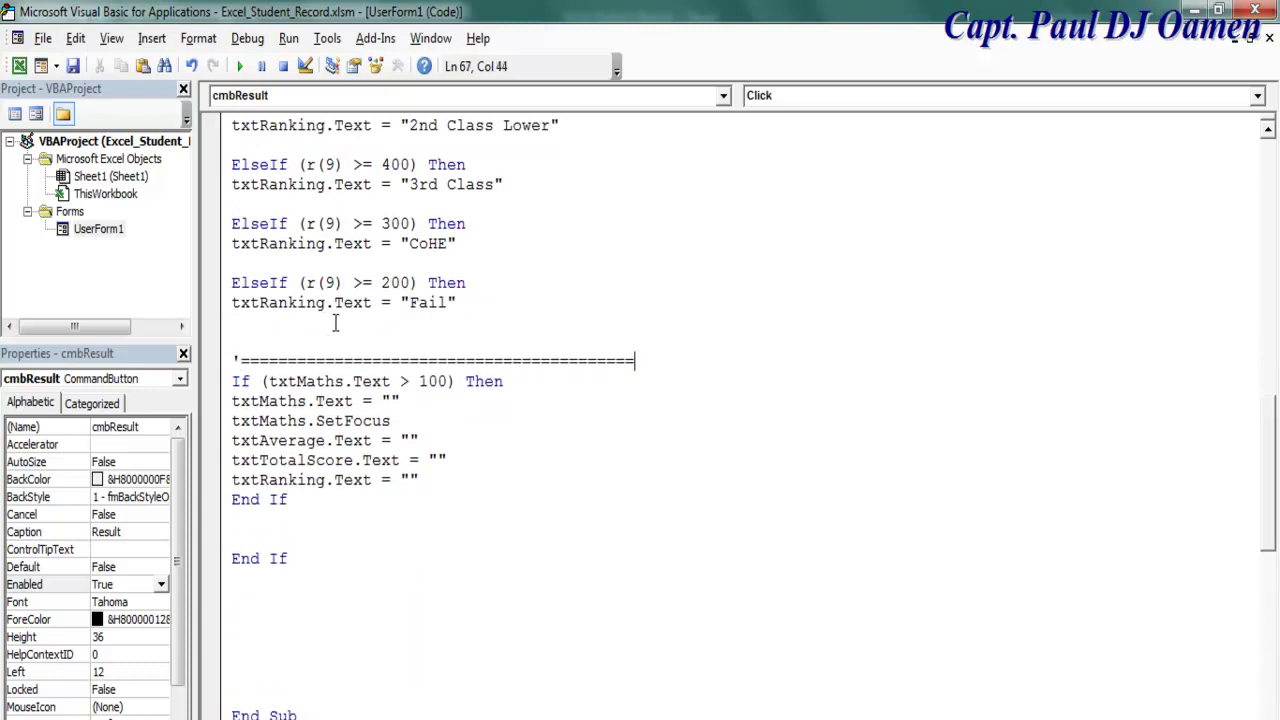
# Step: Tab-indent the Maths check's body lines and paste a copy of the block below End If
pyautogui.moveTo(233, 381); pyautogui.dragTo(289, 500)
pyautogui.click(309, 502)
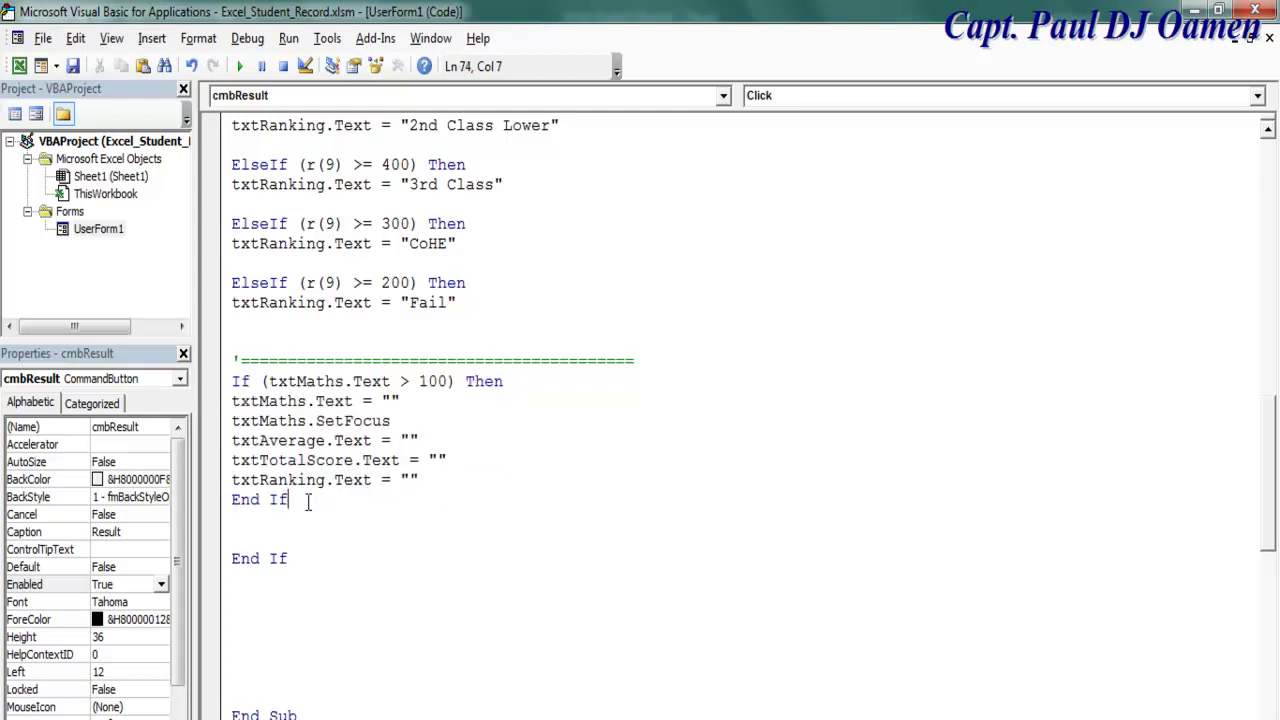
pyautogui.click(234, 401)
pyautogui.press('Tab')
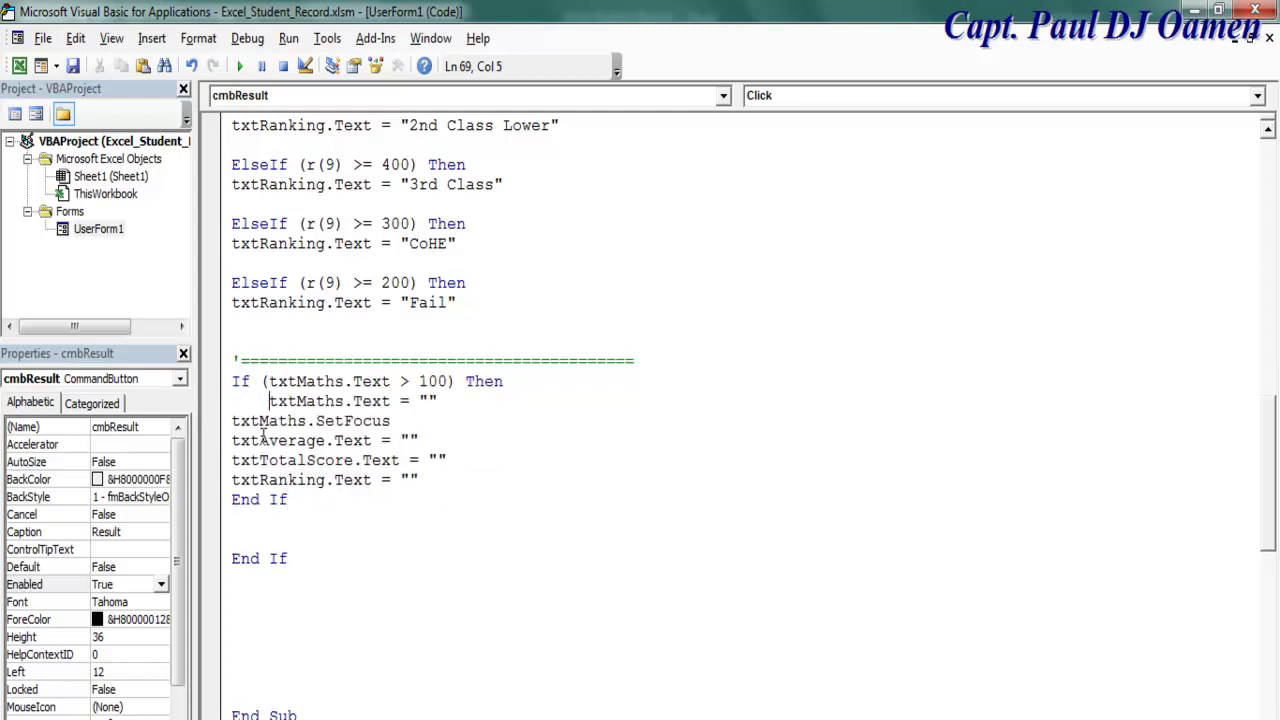
pyautogui.click(233, 420)
pyautogui.press('Tab')
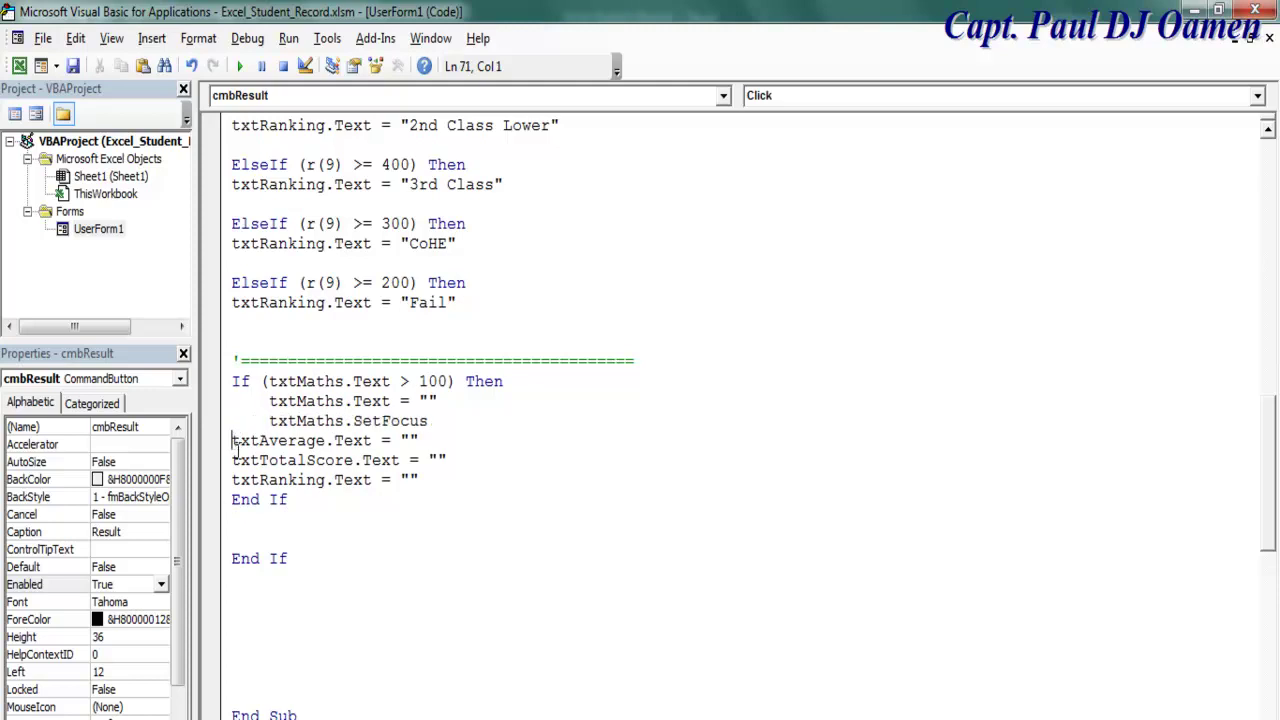
pyautogui.click(233, 440)
pyautogui.press('Tab')
pyautogui.press('Tab')
pyautogui.click(233, 480)
pyautogui.press('Tab')
pyautogui.click(311, 498)
pyautogui.press('Return')
pyautogui.press('Return')
pyautogui.hotkey('ctrl', 'v')
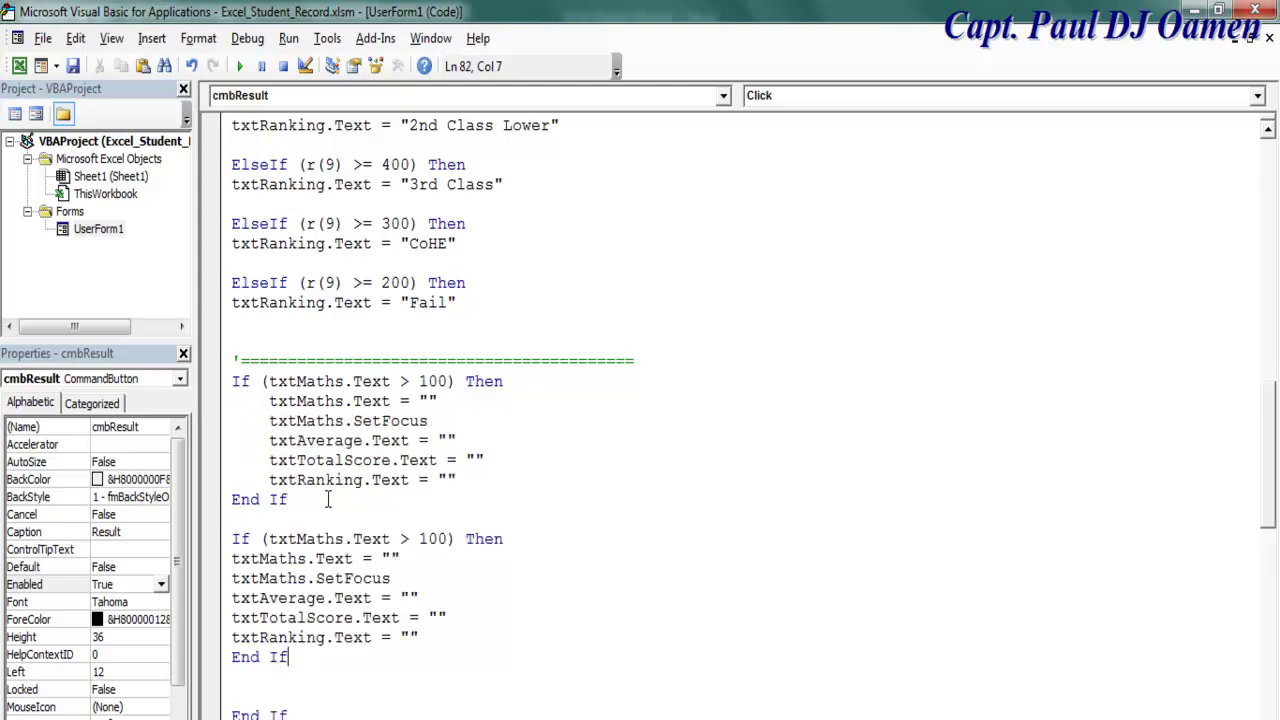
# Step: Back in the Result button code, replace Maths with 'Englis' in the copied check's first line
pyautogui.moveTo(1268, 478); pyautogui.dragTo(1266, 235)
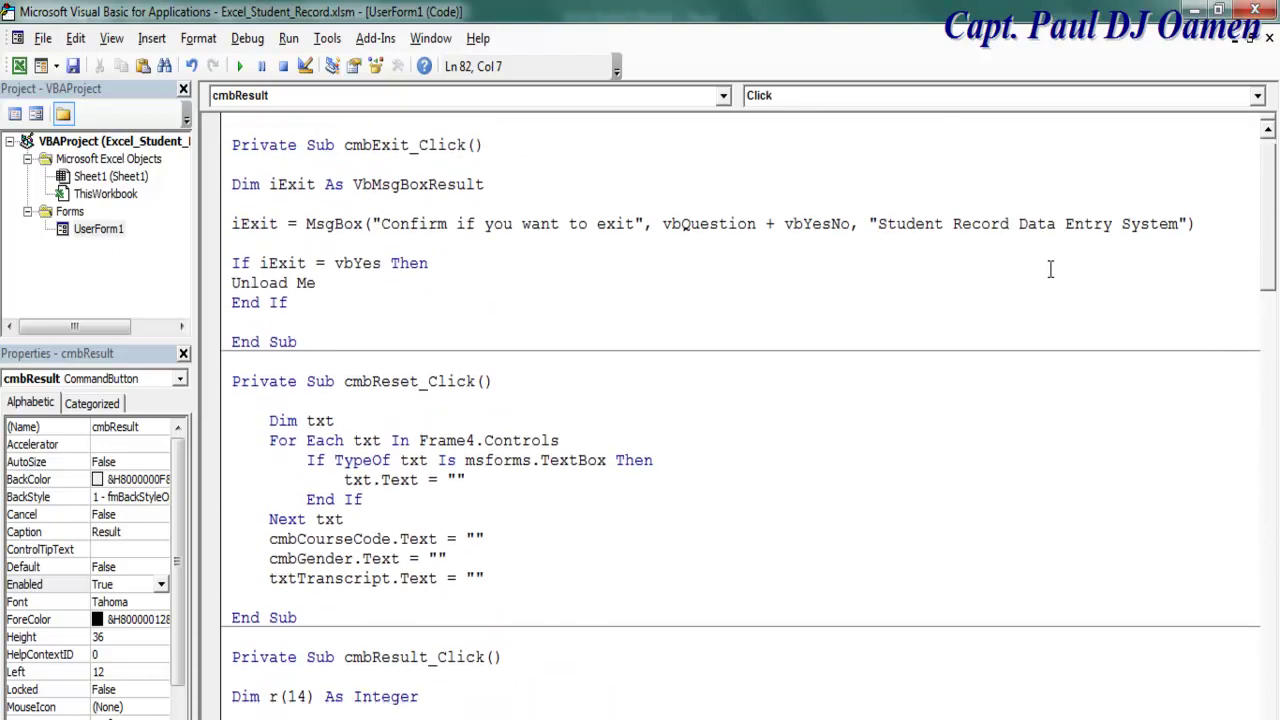
pyautogui.click(36, 114)
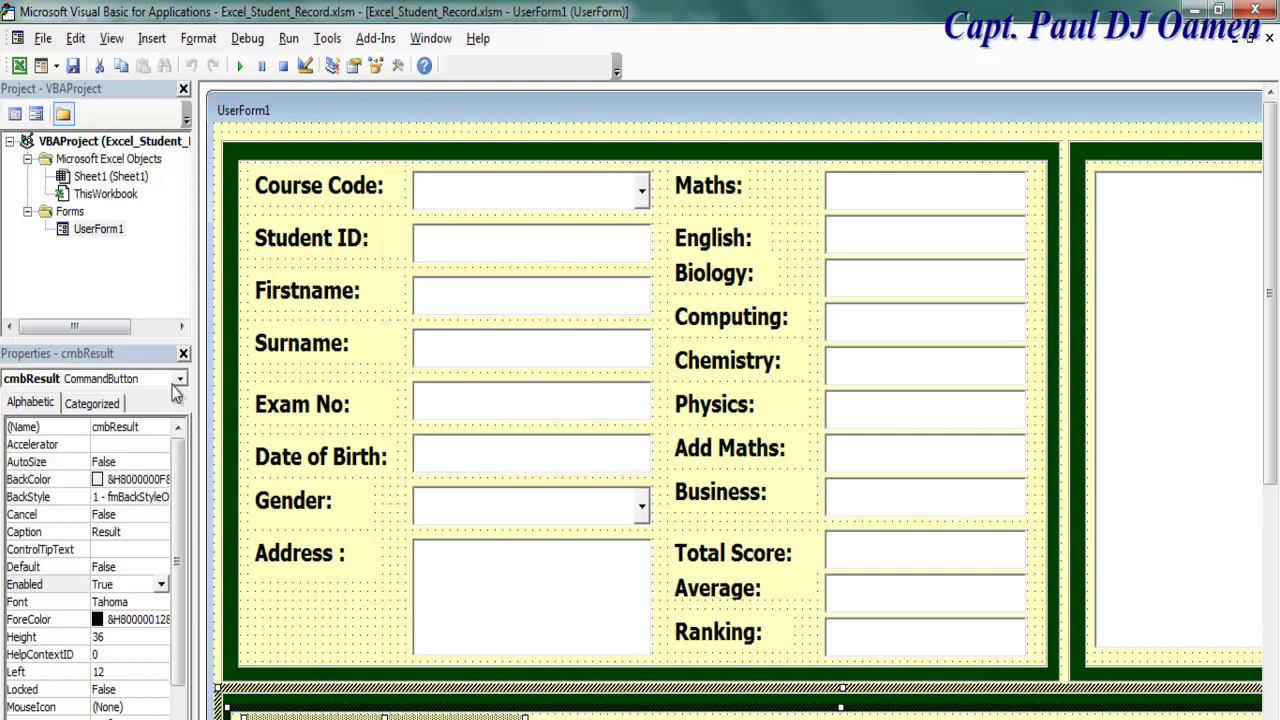
pyautogui.click(15, 114)
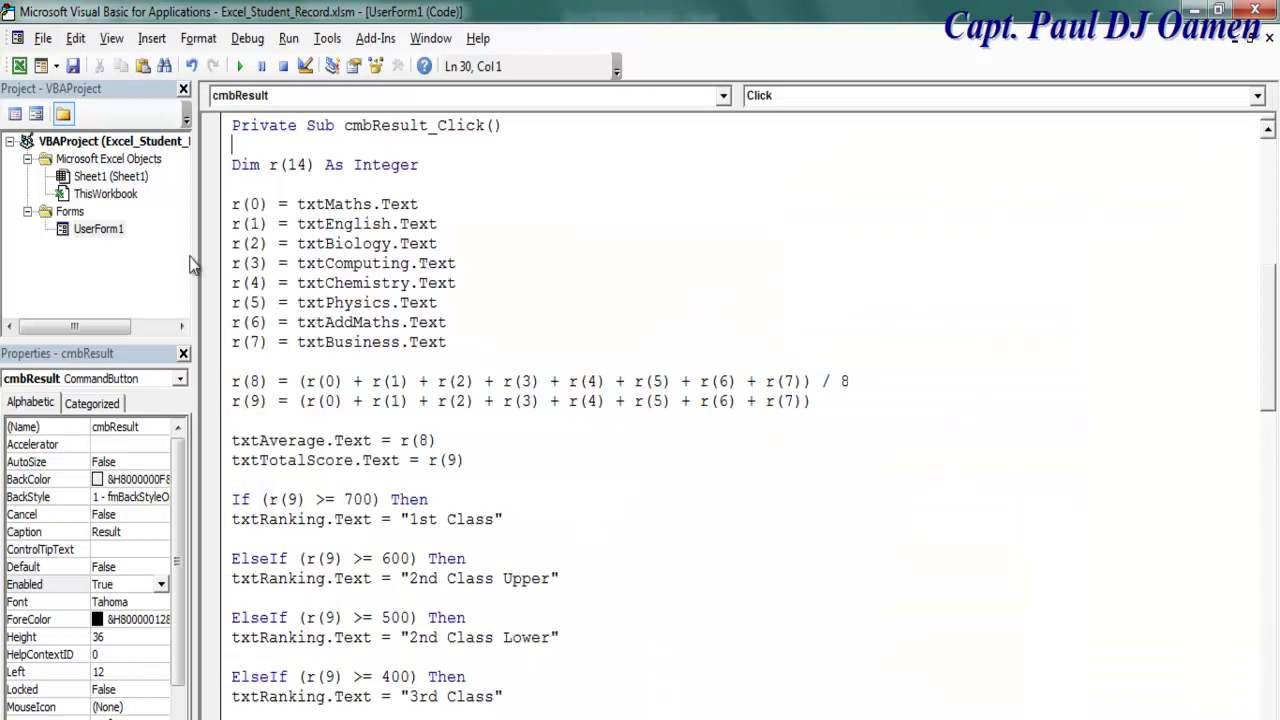
pyautogui.moveTo(1268, 260)
pyautogui.mouseDown()
pyautogui.moveTo(1272, 640)
pyautogui.moveTo(1271, 480)
pyautogui.mouseUp()
pyautogui.moveTo(306, 381); pyautogui.dragTo(260, 384)
pyautogui.write('Englis')
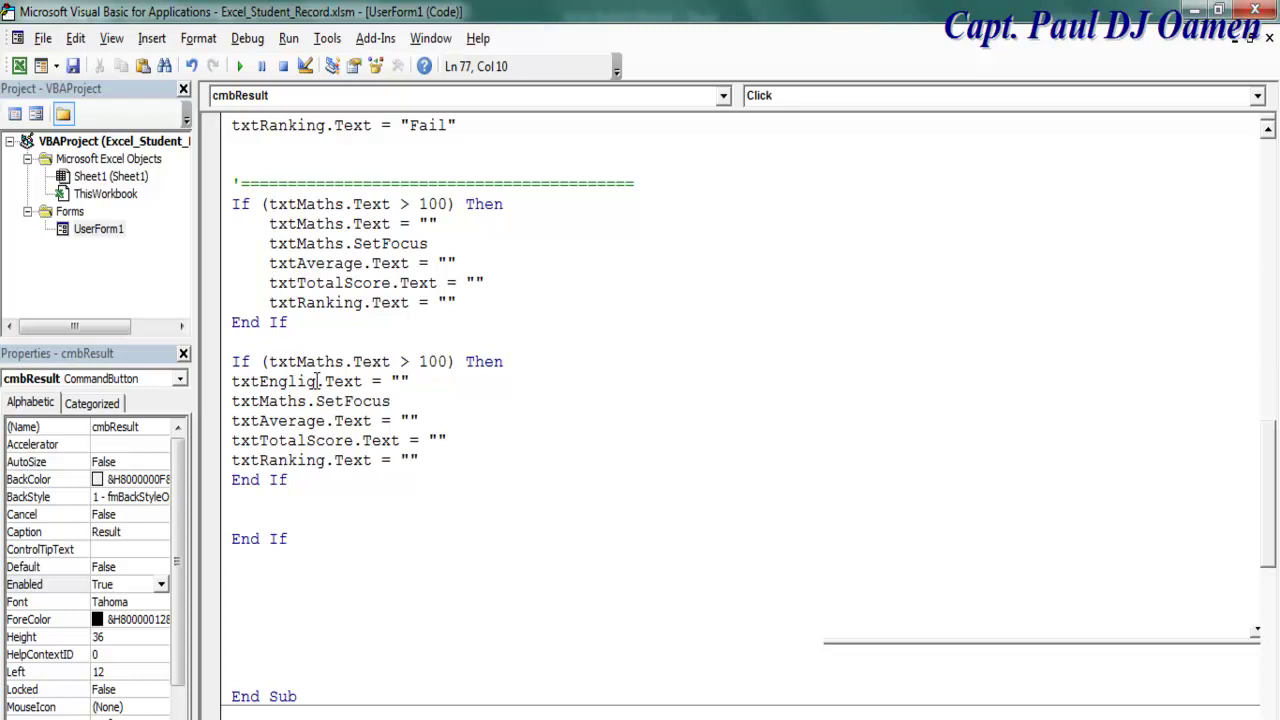
# Step: Paste the English name into the SetFocus line and Tab-indent the second check's body
pyautogui.moveTo(318, 381)
pyautogui.mouseDown()
pyautogui.moveTo(262, 382)
pyautogui.moveTo(259, 401)
pyautogui.mouseUp()
pyautogui.hotkey('ctrl', 'c')
pyautogui.click(298, 420)
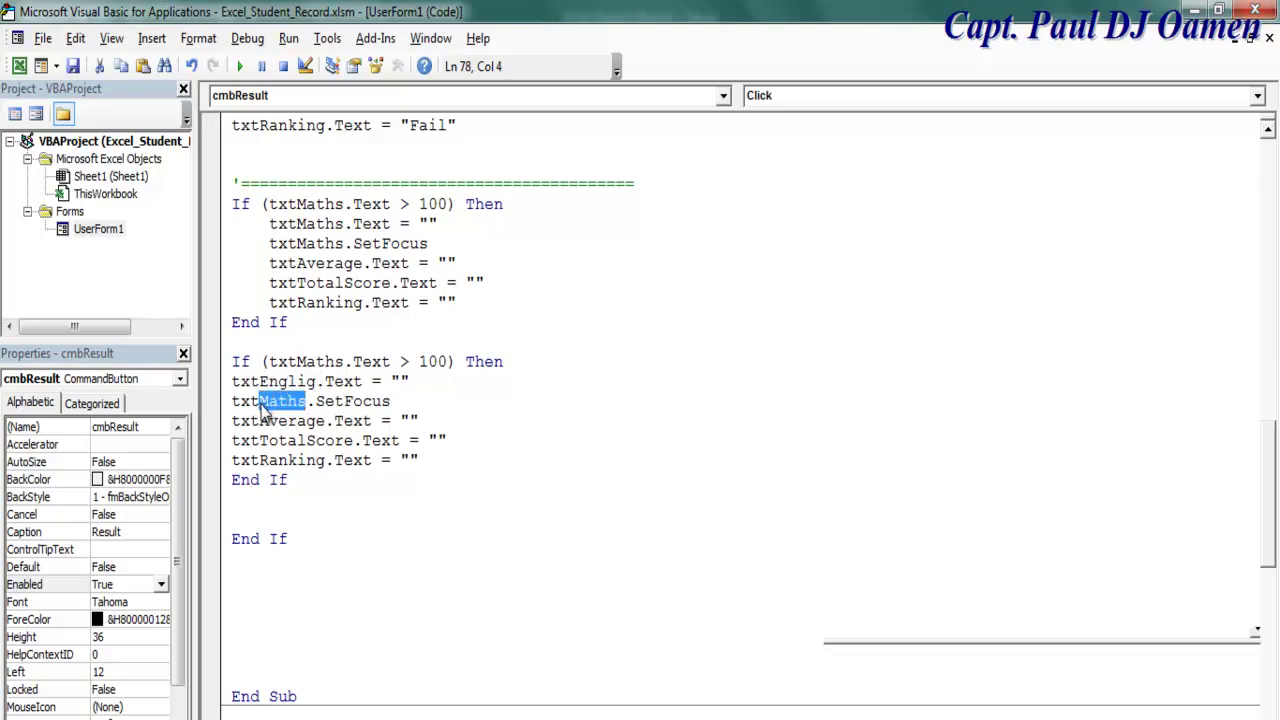
pyautogui.click(260, 401)
pyautogui.hotkey('ctrl', 'v')
pyautogui.click(232, 383)
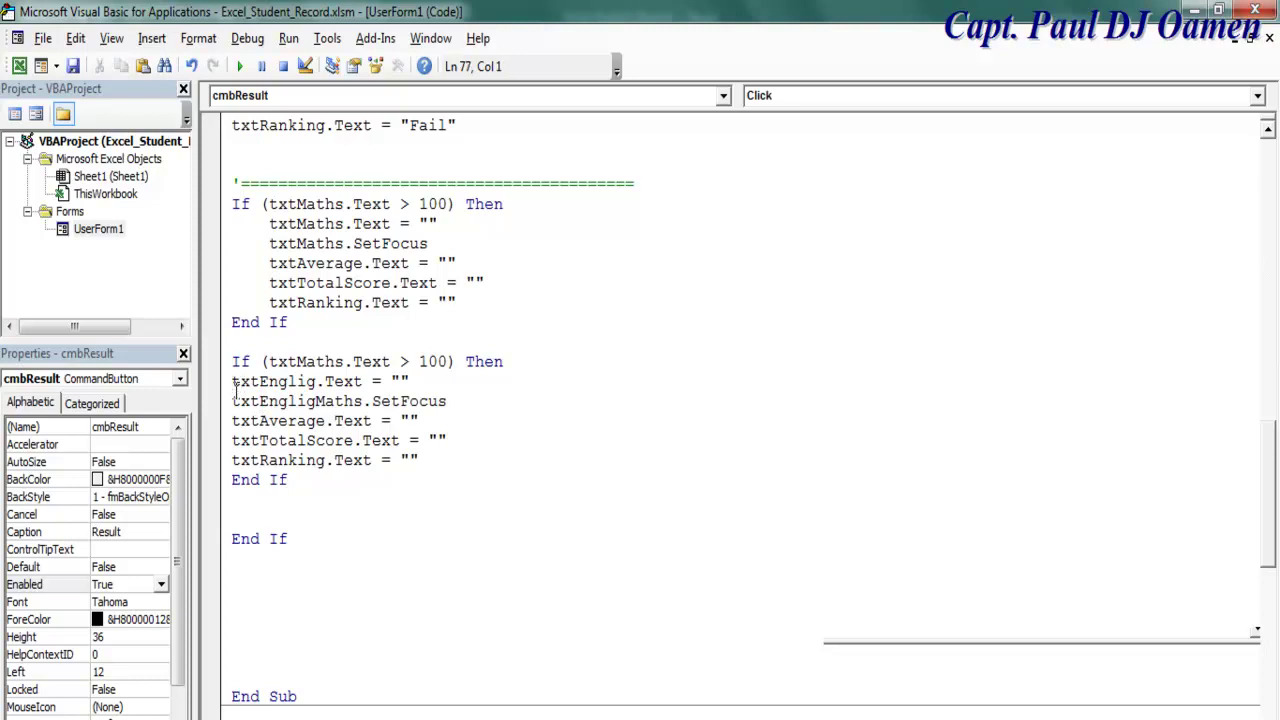
pyautogui.press('Tab')
pyautogui.click(233, 401)
pyautogui.press('Tab')
pyautogui.click(233, 421)
pyautogui.press('Tab')
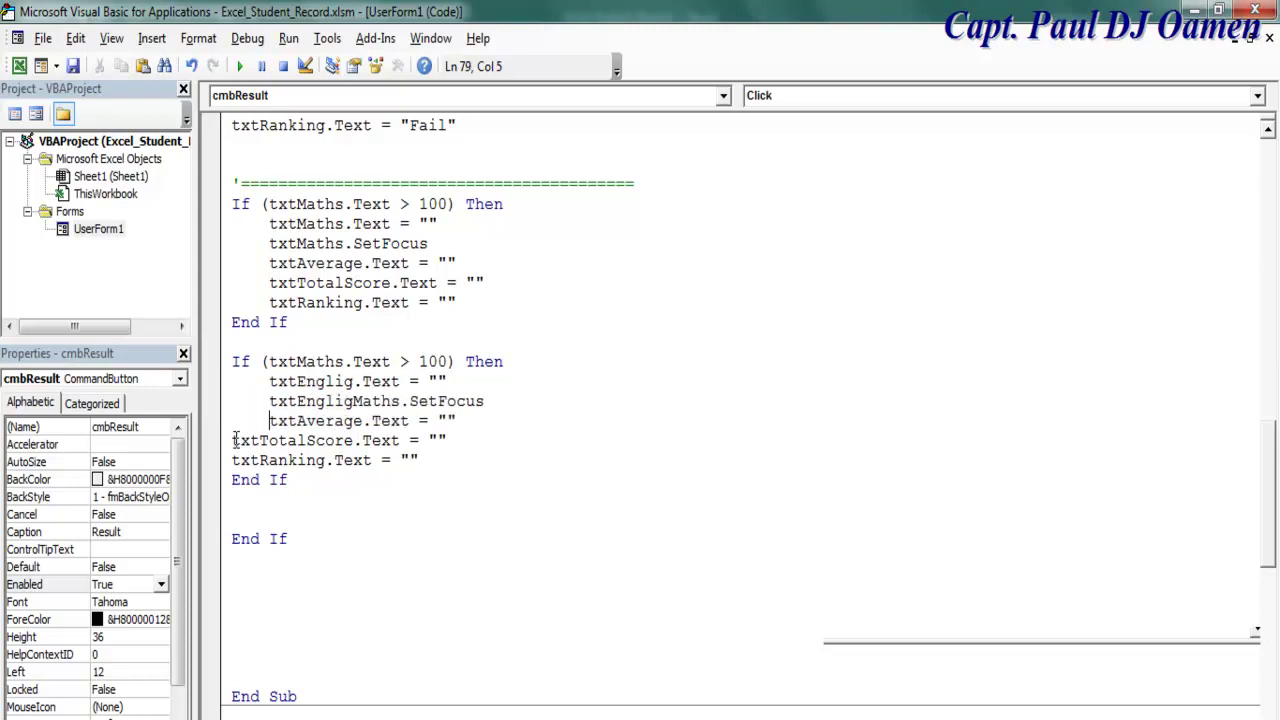
pyautogui.press('Tab')
pyautogui.click(233, 460)
pyautogui.press('Tab')
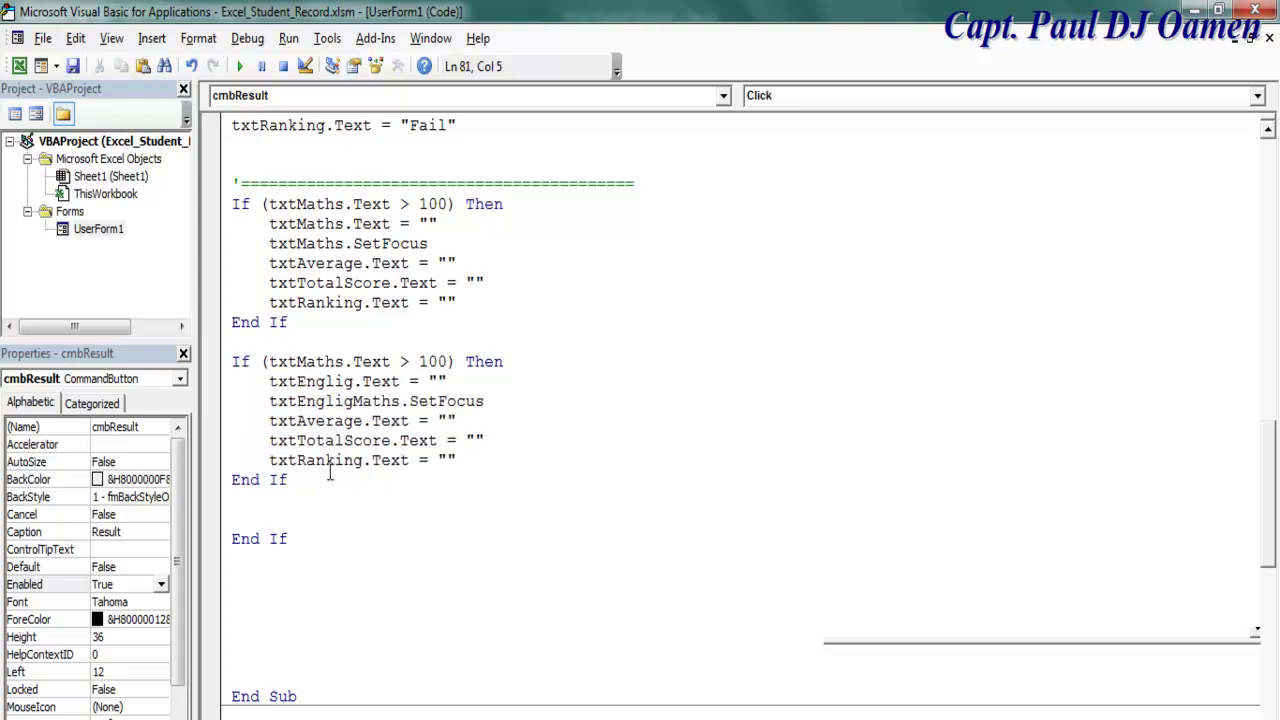
# Step: Duplicate the second over-100 check as a third block below it
pyautogui.moveTo(234, 362); pyautogui.dragTo(310, 498)
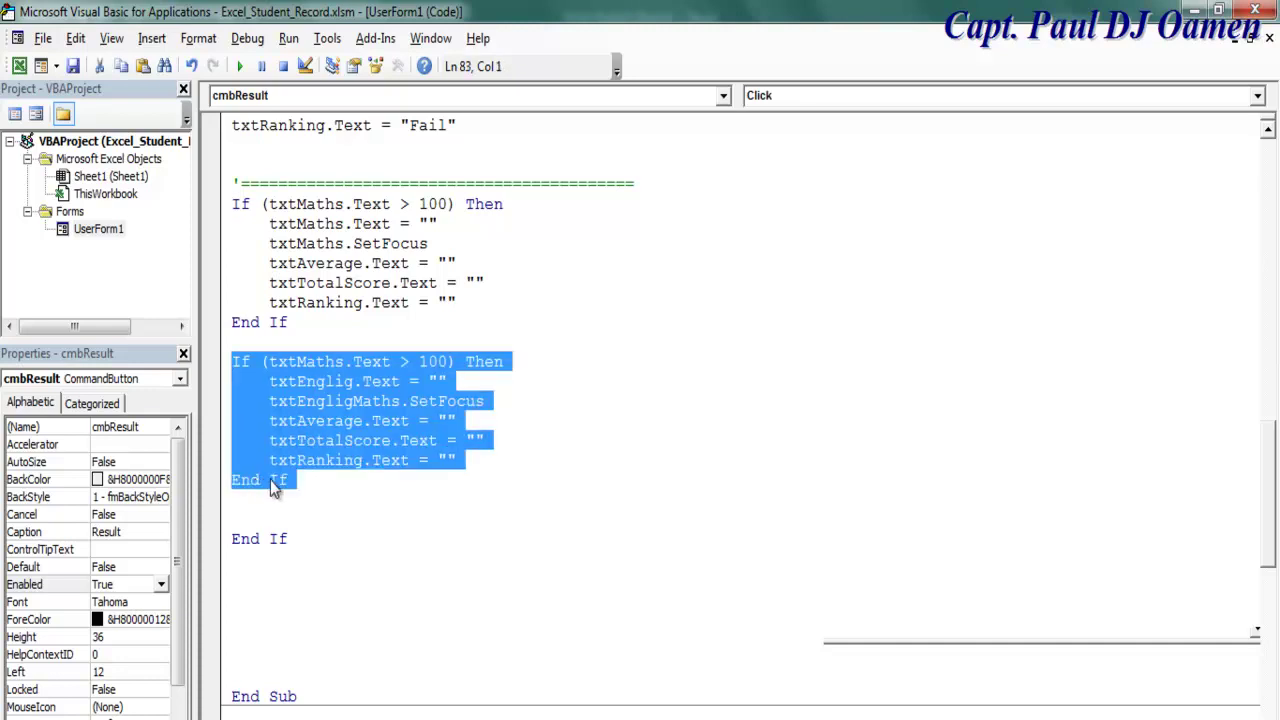
pyautogui.click(318, 480)
pyautogui.press('Return')
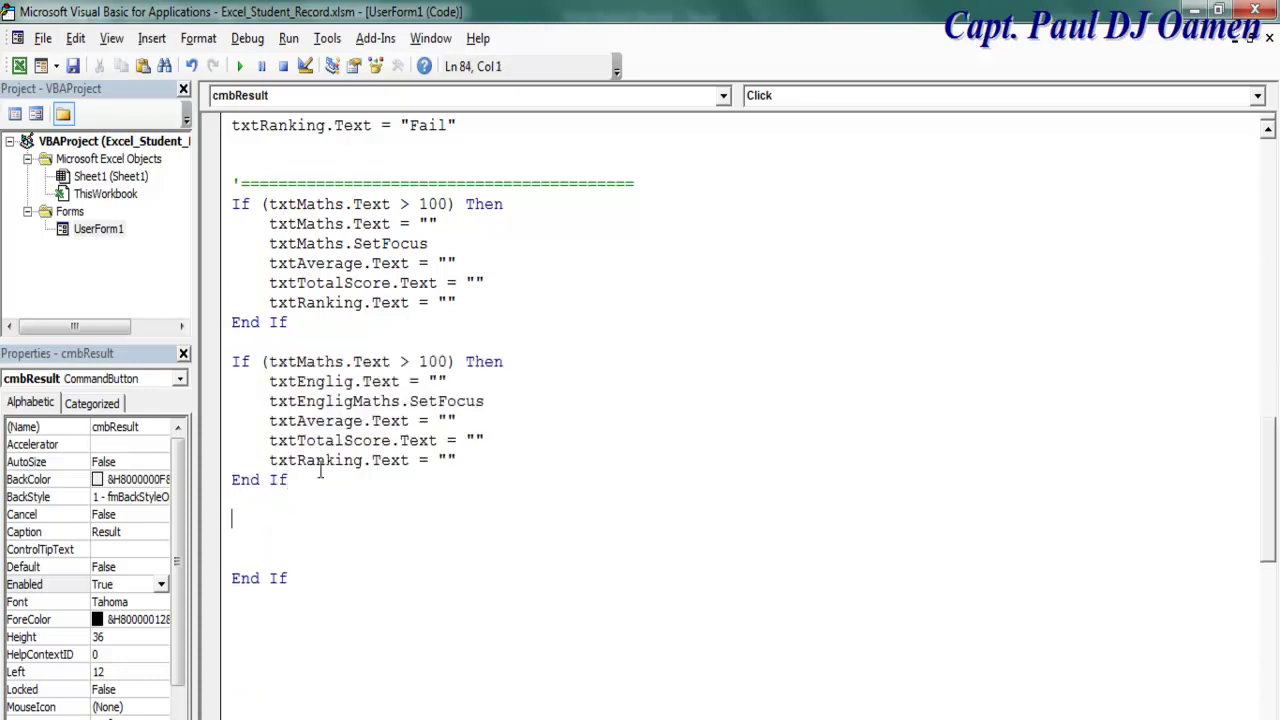
pyautogui.write('If (txtMaths.Text > 100) Then     txtEnglig.Text = ""     txtEngligMaths.SetFocus     txtAverage.Text = ""     txtTotalScore.Text = ""     txtRanking.Text = "" End If')
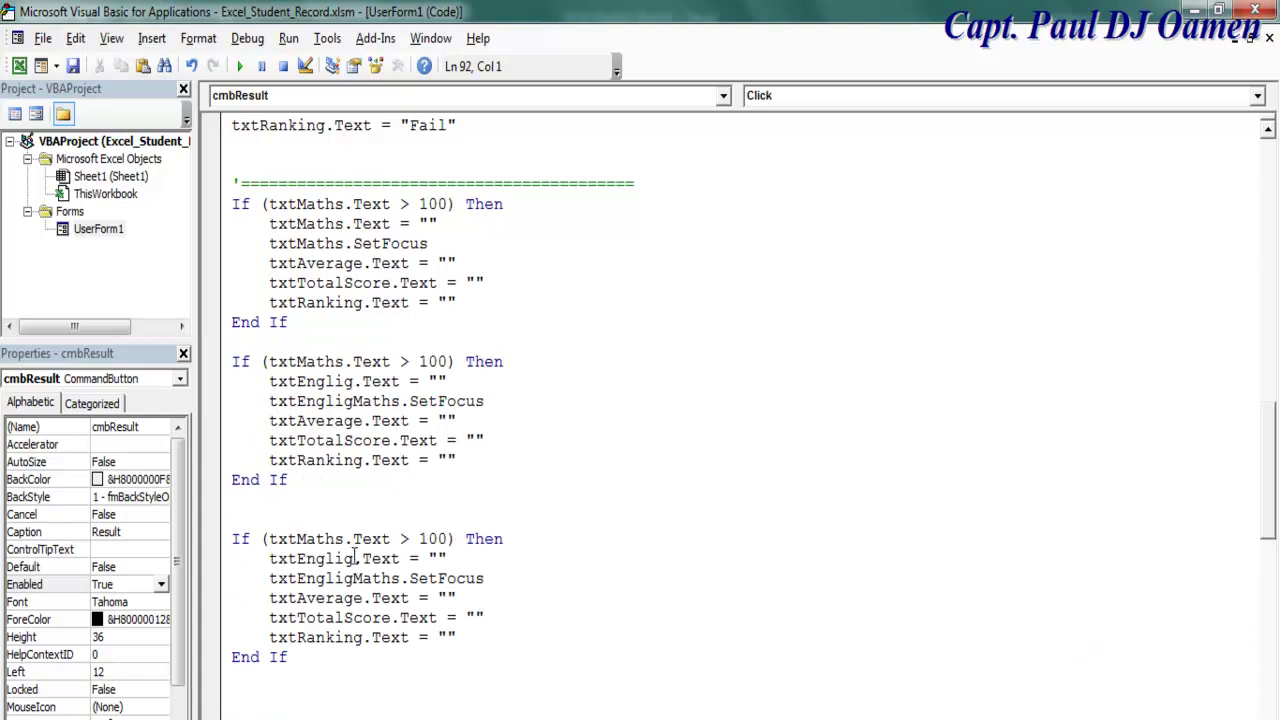
# Step: Fix the name to txtEnglish in the second check's condition and use Biology in the third's
pyautogui.moveTo(353, 558); pyautogui.dragTo(297, 558)
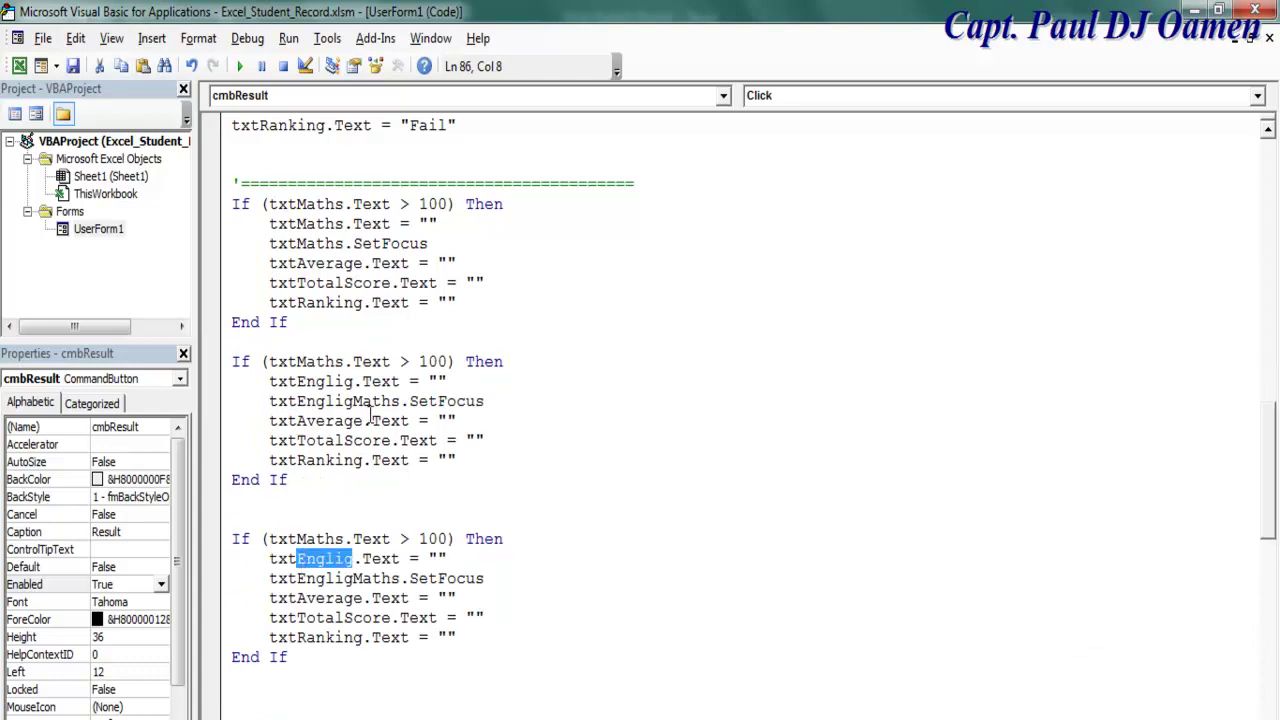
pyautogui.click(347, 381)
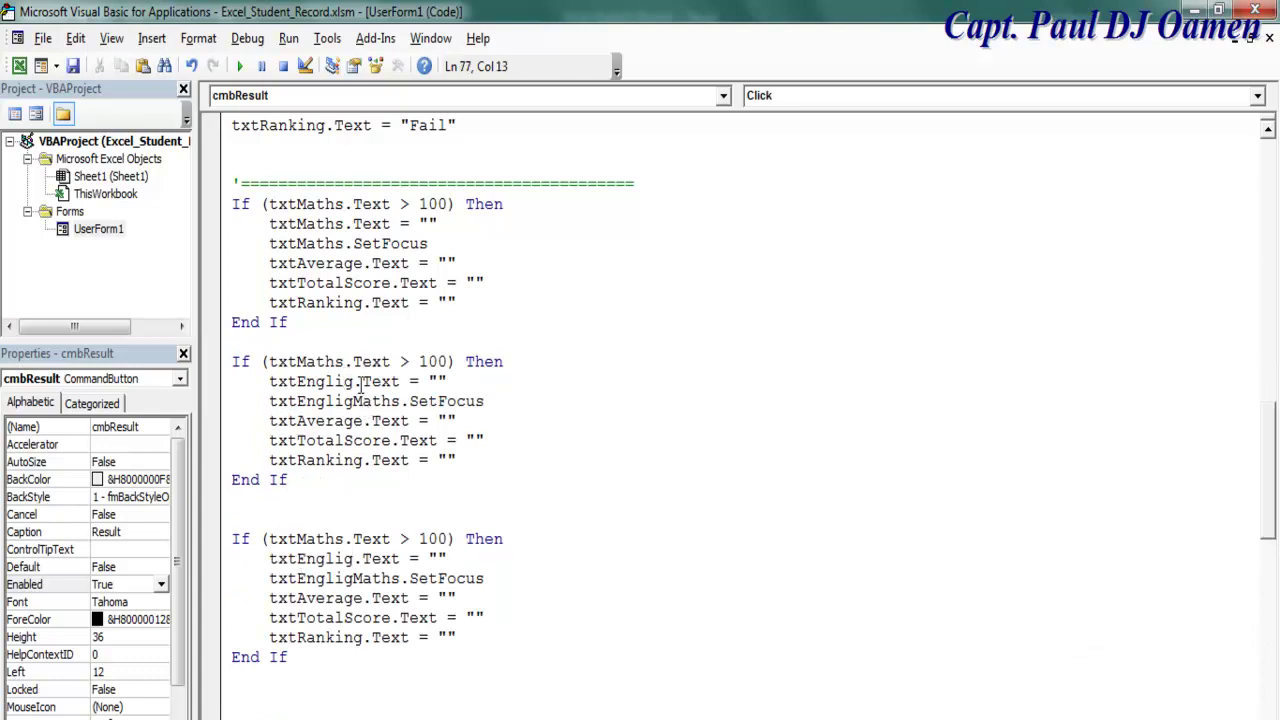
pyautogui.write('n')
pyautogui.moveTo(360, 381); pyautogui.dragTo(326, 381)
pyautogui.write('lis')
pyautogui.write('g')
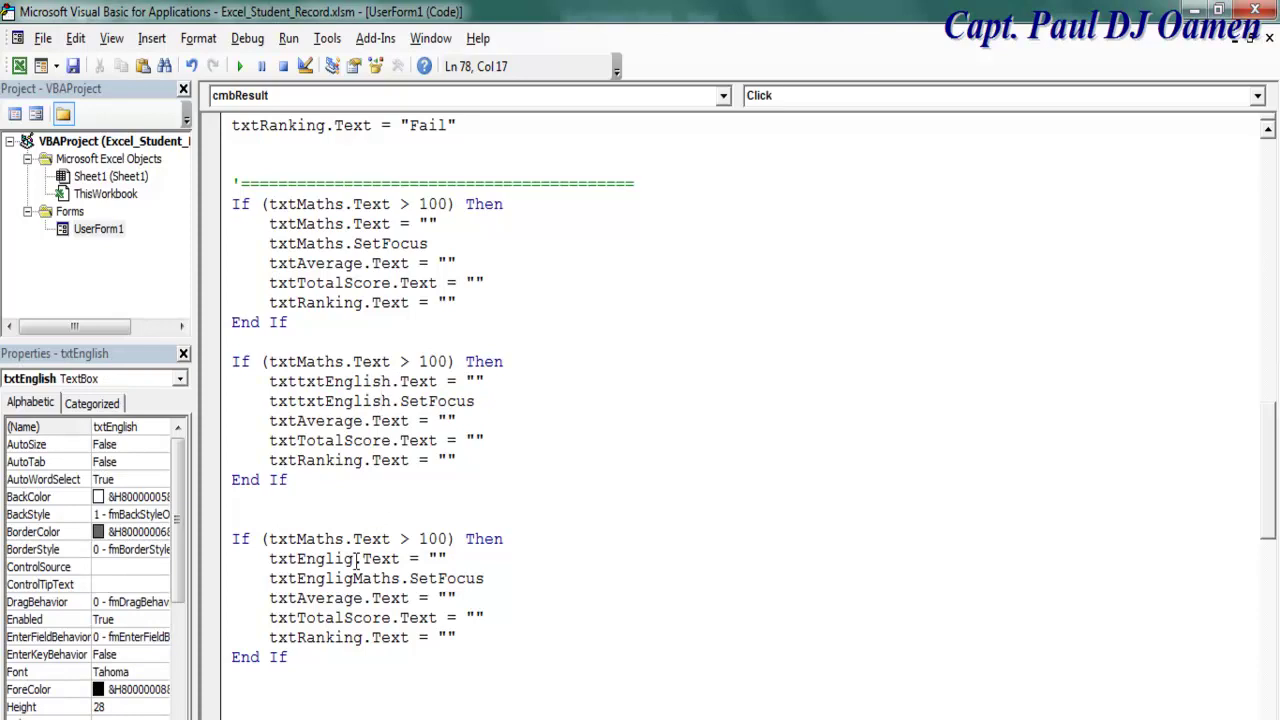
pyautogui.moveTo(357, 560); pyautogui.dragTo(298, 562)
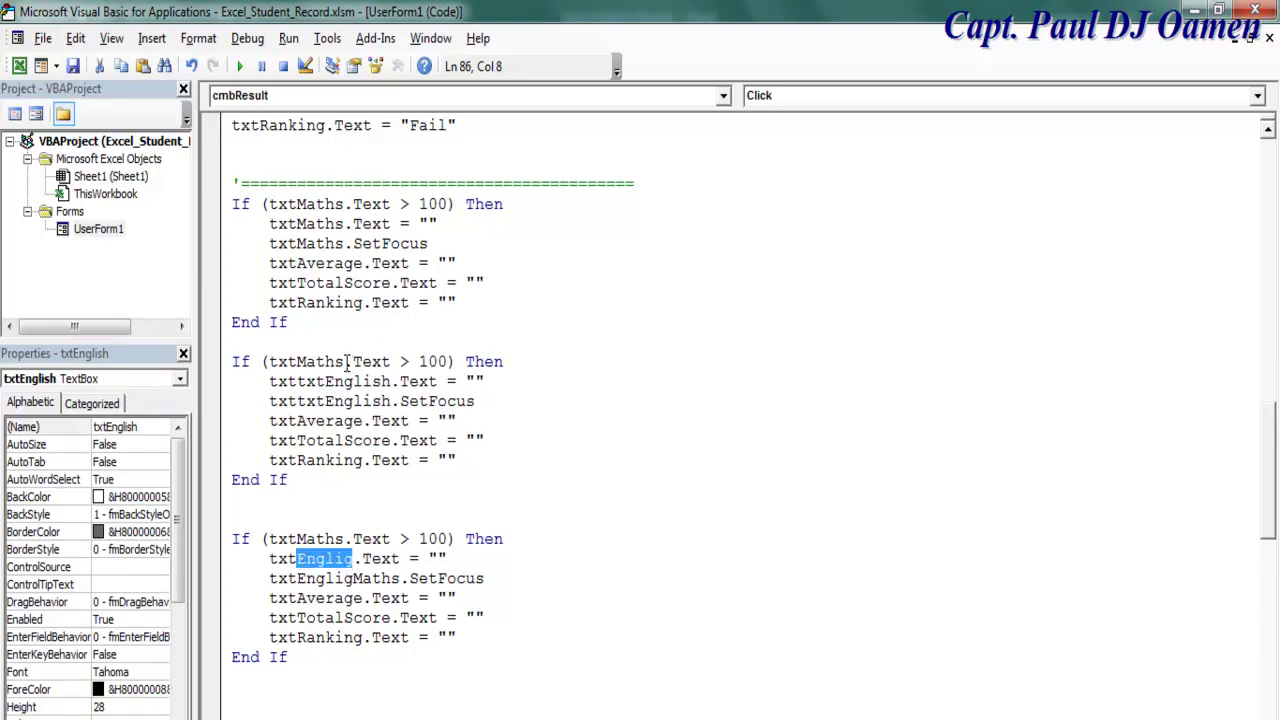
pyautogui.moveTo(345, 362); pyautogui.dragTo(271, 364)
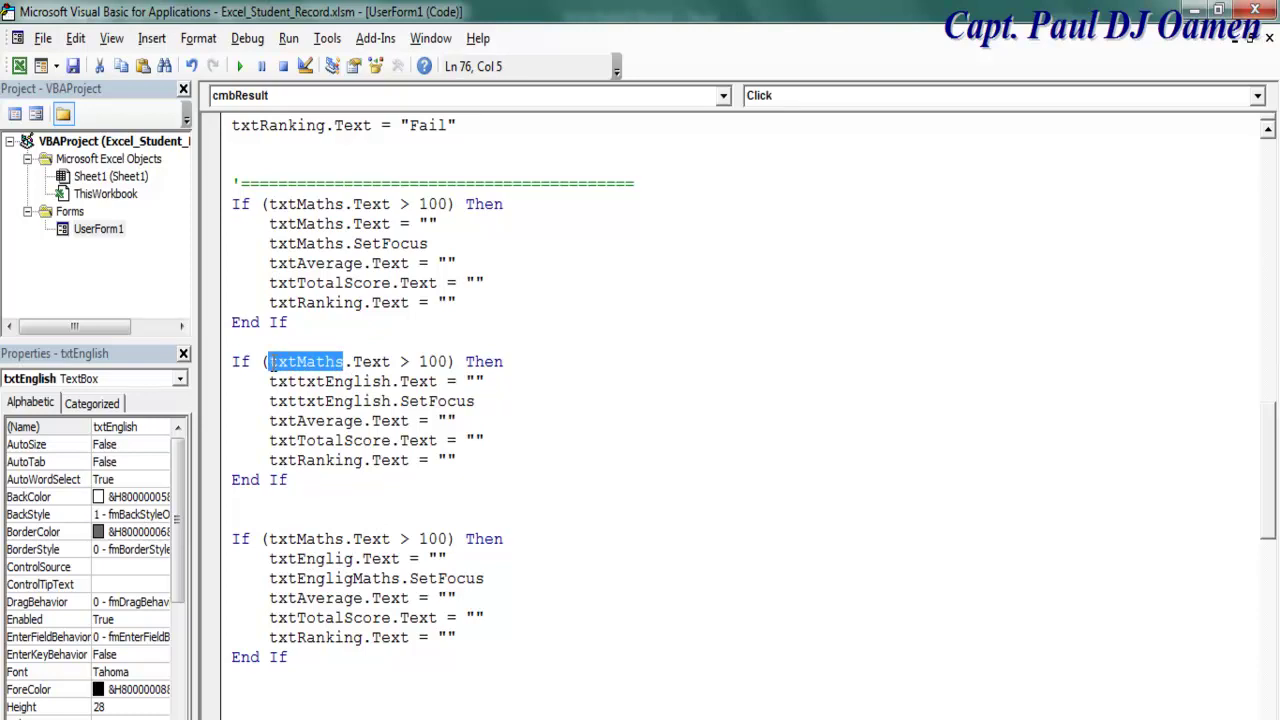
pyautogui.write('txtEnglish')
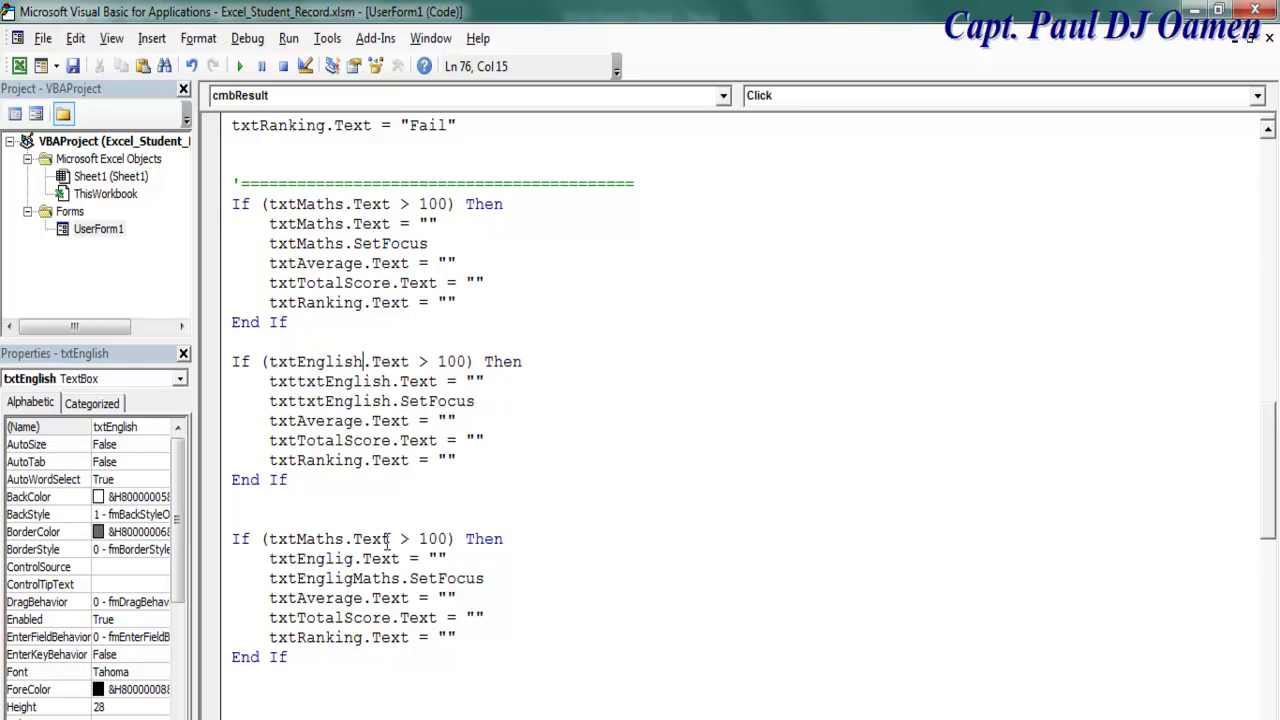
pyautogui.moveTo(344, 540); pyautogui.dragTo(297, 541)
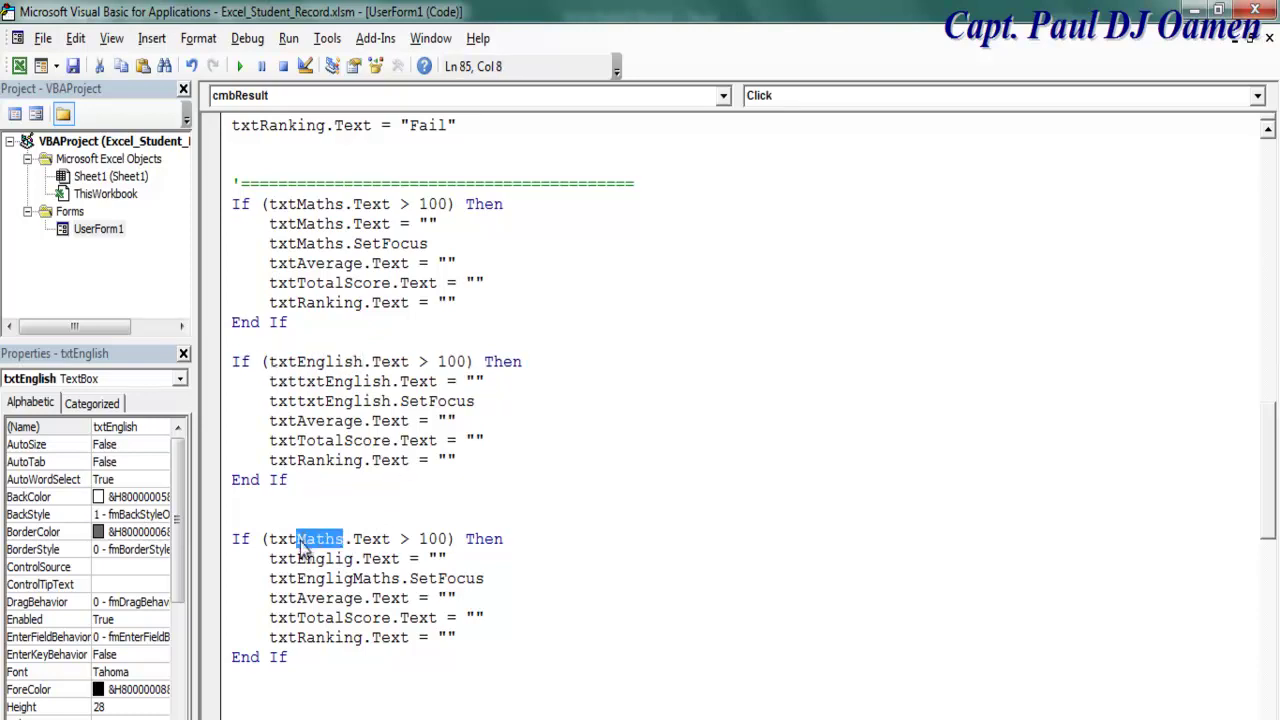
pyautogui.write('Biology')
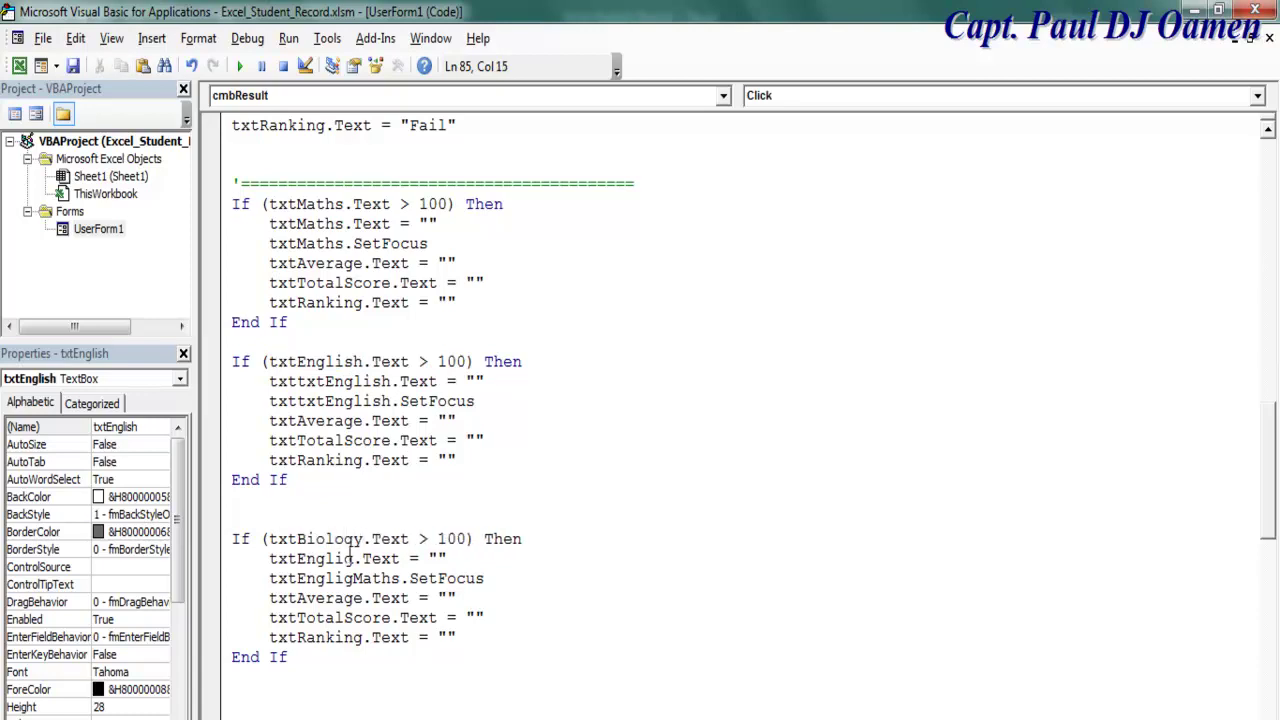
pyautogui.moveTo(364, 540)
pyautogui.mouseDown()
pyautogui.moveTo(297, 541)
pyautogui.moveTo(297, 559)
pyautogui.mouseUp()
# Step: Put Biology into the third check's clearing and SetFocus lines
pyautogui.write('Biology')
pyautogui.moveTo(409, 578); pyautogui.dragTo(297, 578)
pyautogui.write('Biology')
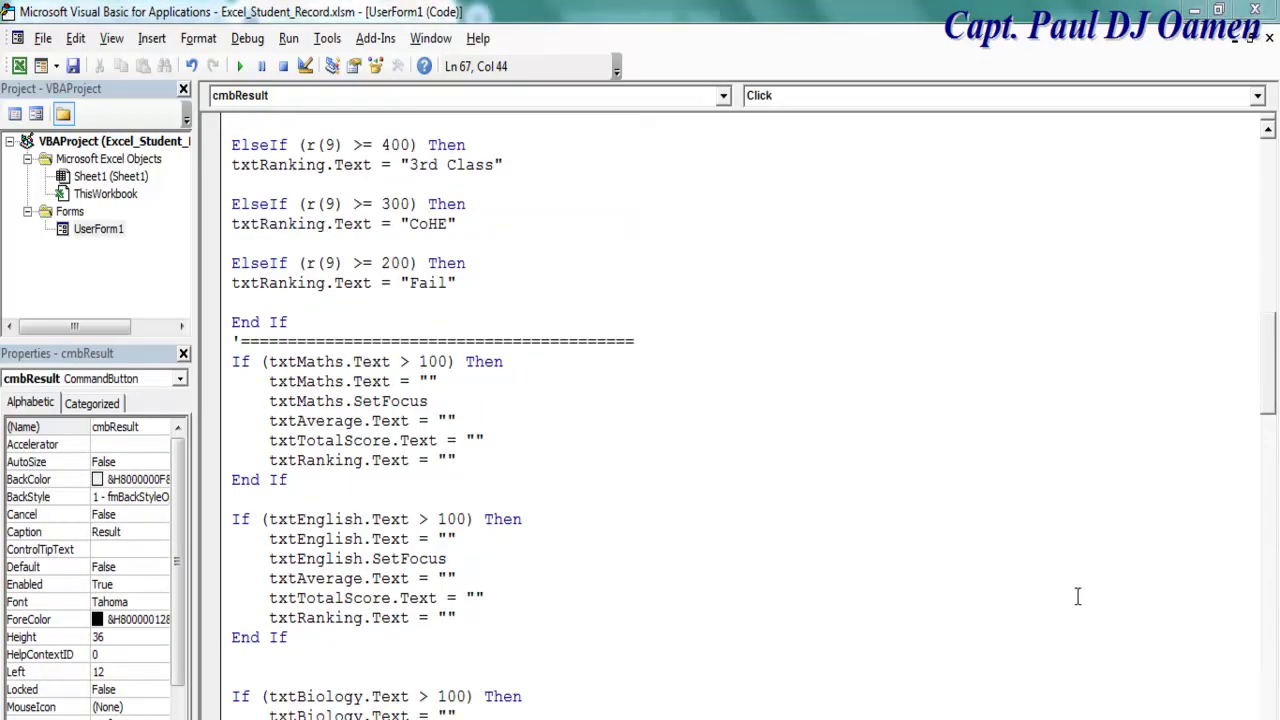
# Step: Review the finished subject checks through Business and run the student record form
pyautogui.moveTo(1274, 316); pyautogui.dragTo(1267, 500)
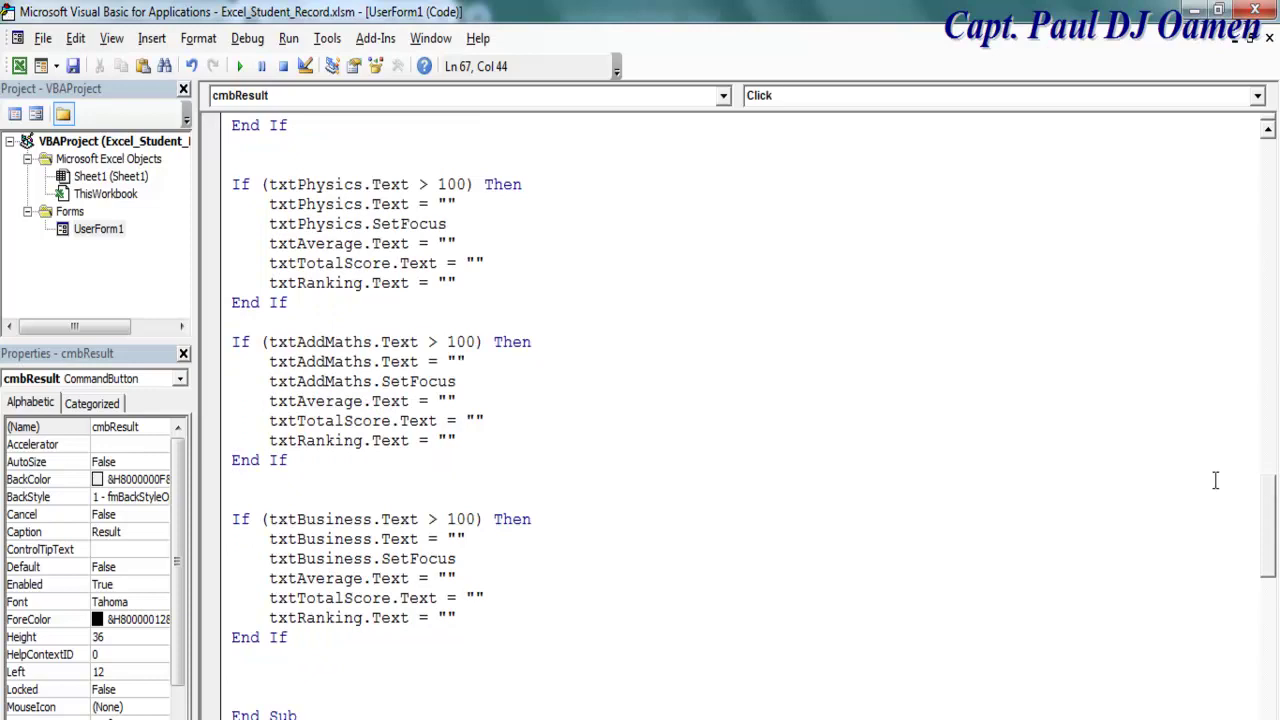
pyautogui.scroll(1, 797, 368)
pyautogui.scroll(3, 785, 360)
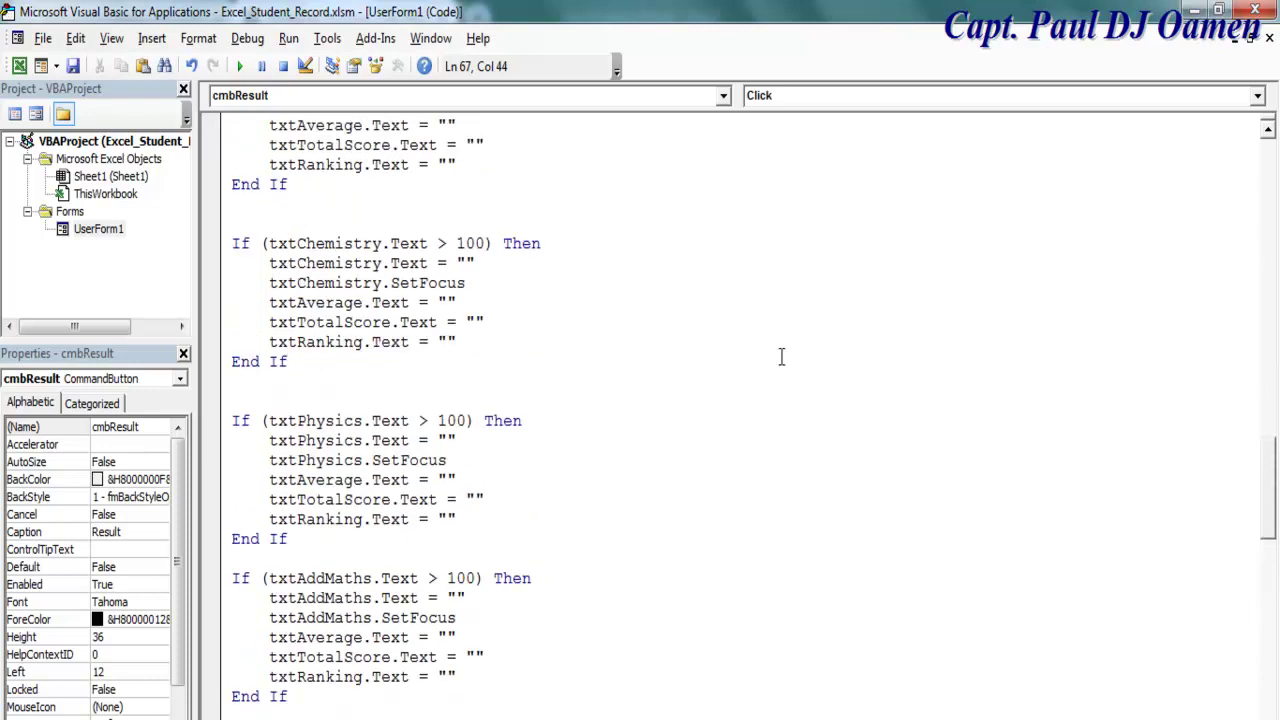
pyautogui.click(242, 68)
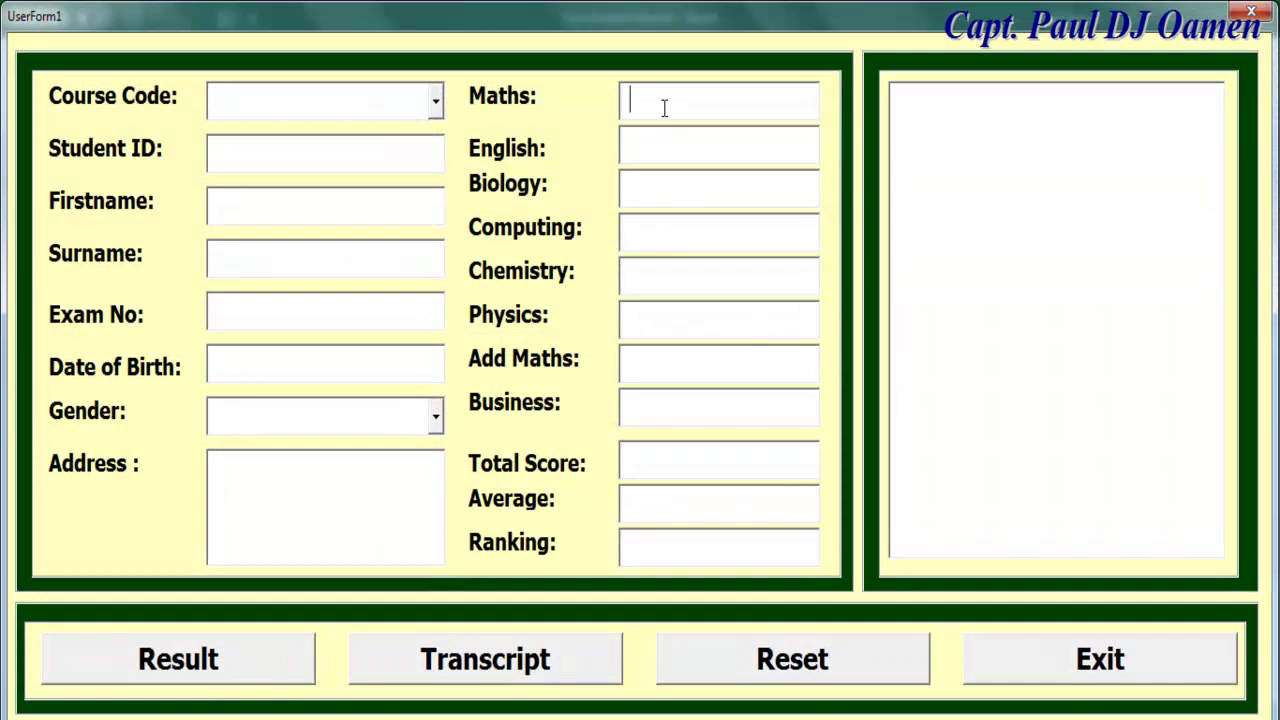
# Step: Enter subject scores Maths 6565, English 43, Biology 67, Computing 67, Chemistry 5, Physics 54, Add Maths 45, Business 54
pyautogui.write('6565')
pyautogui.click(676, 153)
pyautogui.write('43')
pyautogui.click(670, 200)
pyautogui.write('67')
pyautogui.click(664, 236)
pyautogui.write('67')
pyautogui.click(664, 273)
pyautogui.write('5')
pyautogui.click(657, 314)
pyautogui.write('54')
pyautogui.click(651, 360)
pyautogui.write('45')
pyautogui.click(650, 425)
pyautogui.write('54')
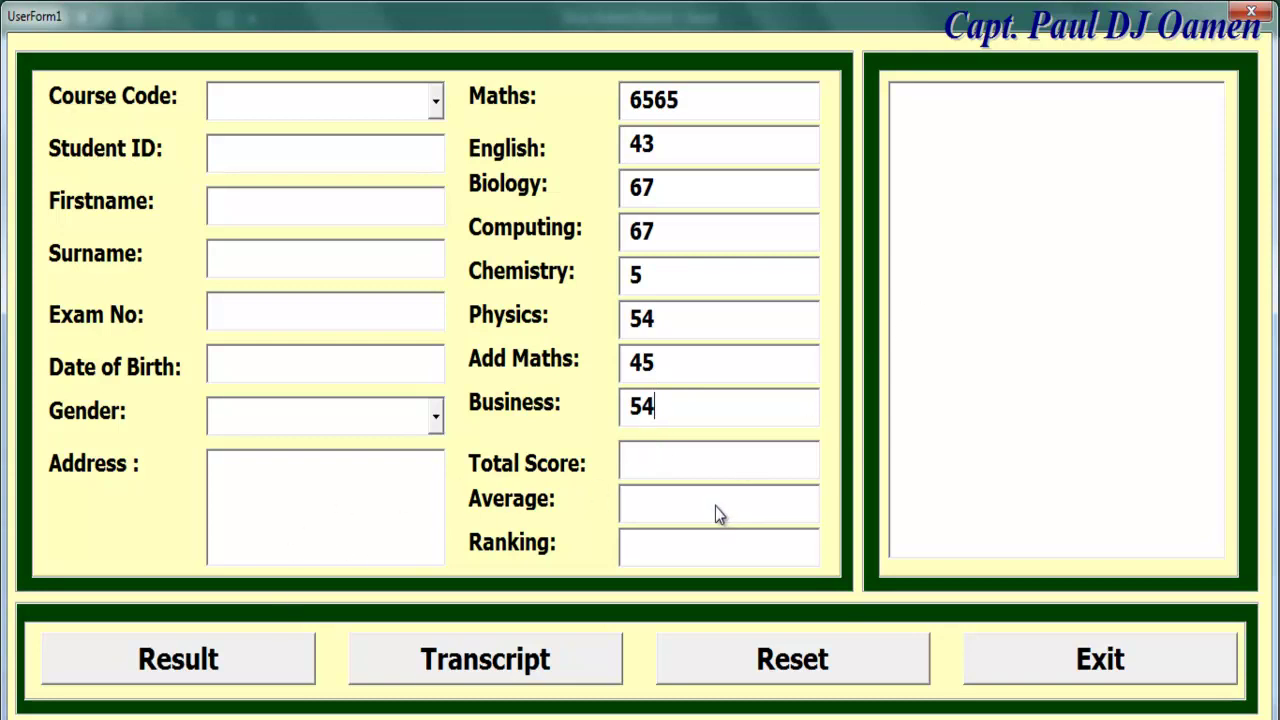
# Step: Confirm the 6565 Maths score is rejected, then recalculate with Maths 89: total 424, average 53, 3rd Class
pyautogui.click(237, 666)
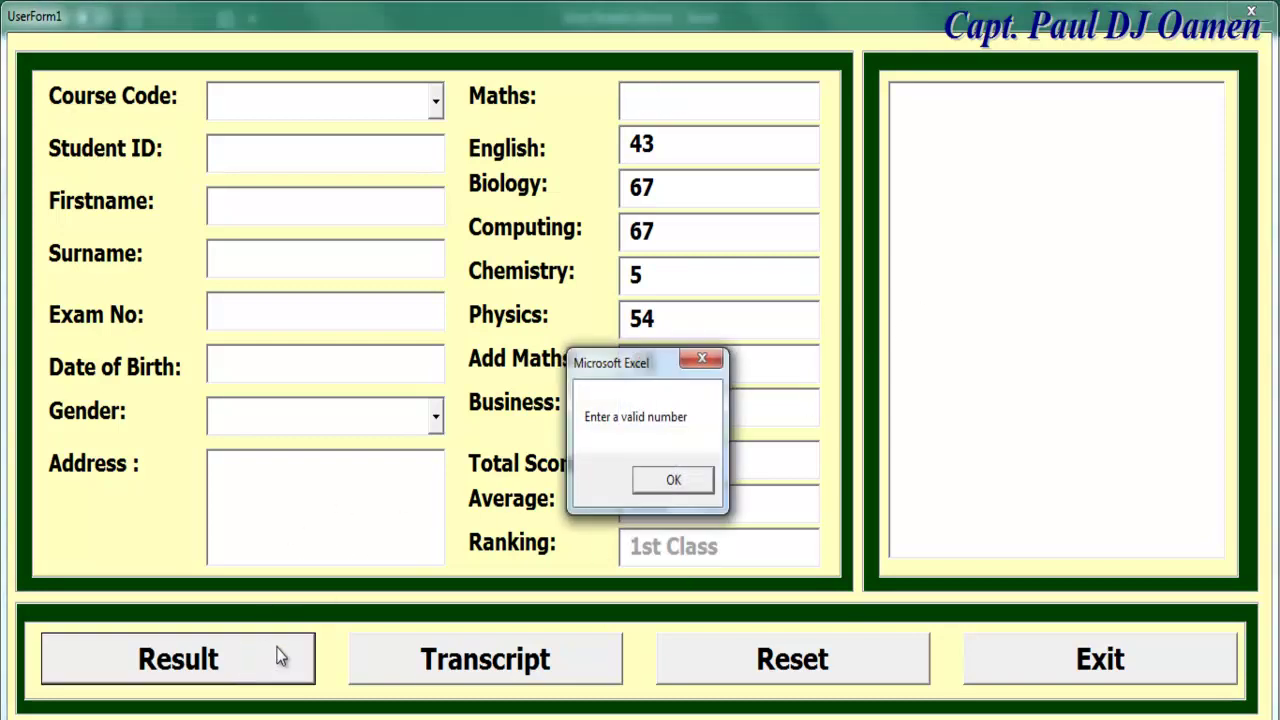
pyautogui.click(678, 480)
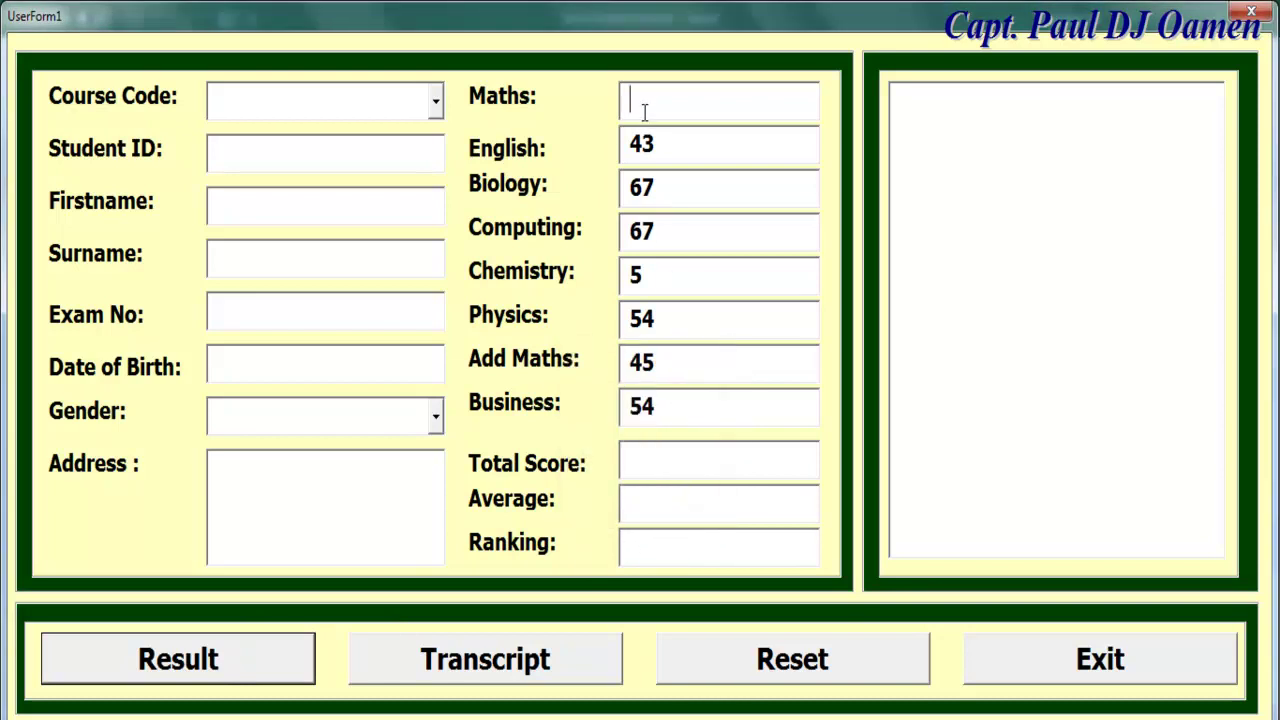
pyautogui.write('89')
pyautogui.click(237, 666)
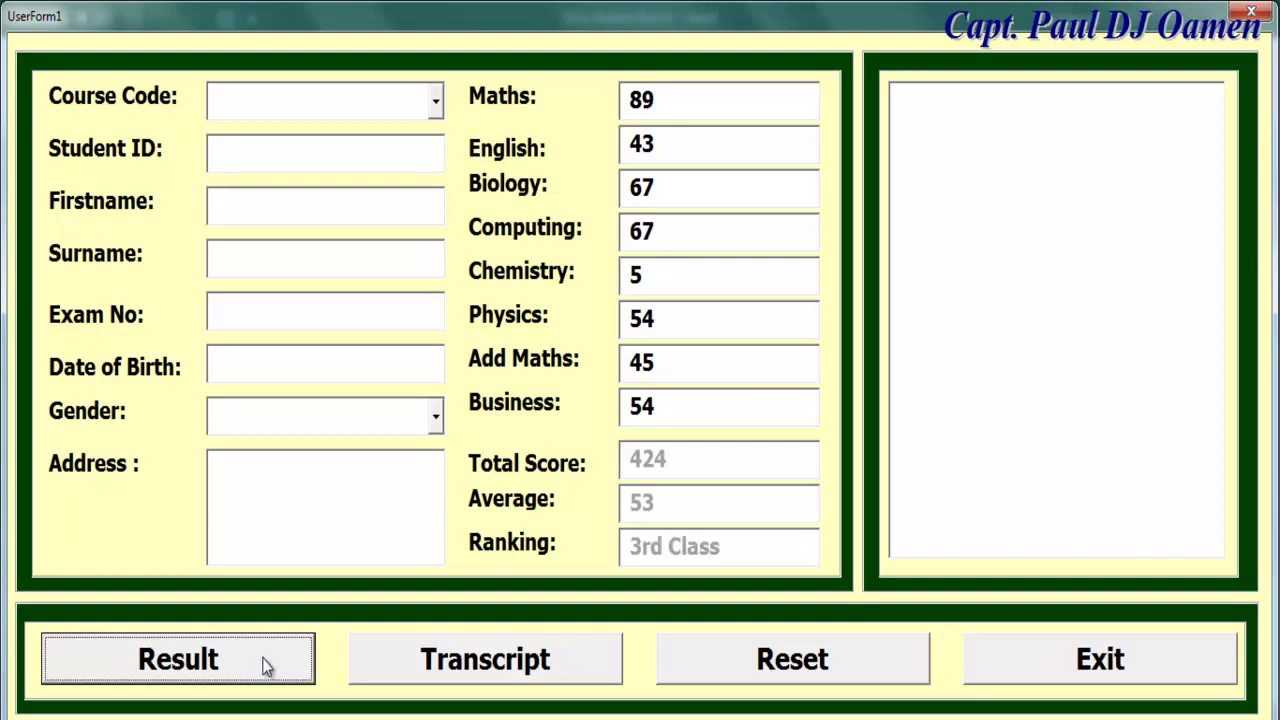